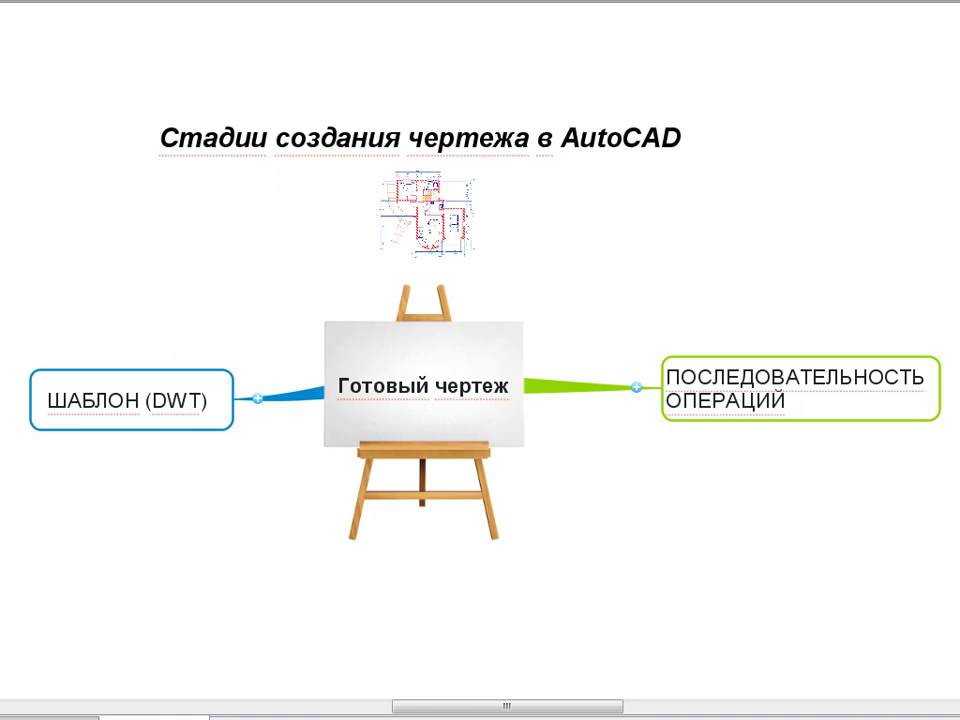
Step: Expand ШАБЛОН (DWT) to show its subtopics, Единицы измерения through ЛИСТ
{"action": "mouse_move", "coordinate": [155, 296]}
{"action": "left_mouse_down"}
{"action": "mouse_move", "coordinate": [439, 264]}
{"action": "mouse_move", "coordinate": [475, 280]}
{"action": "left_mouse_up"}
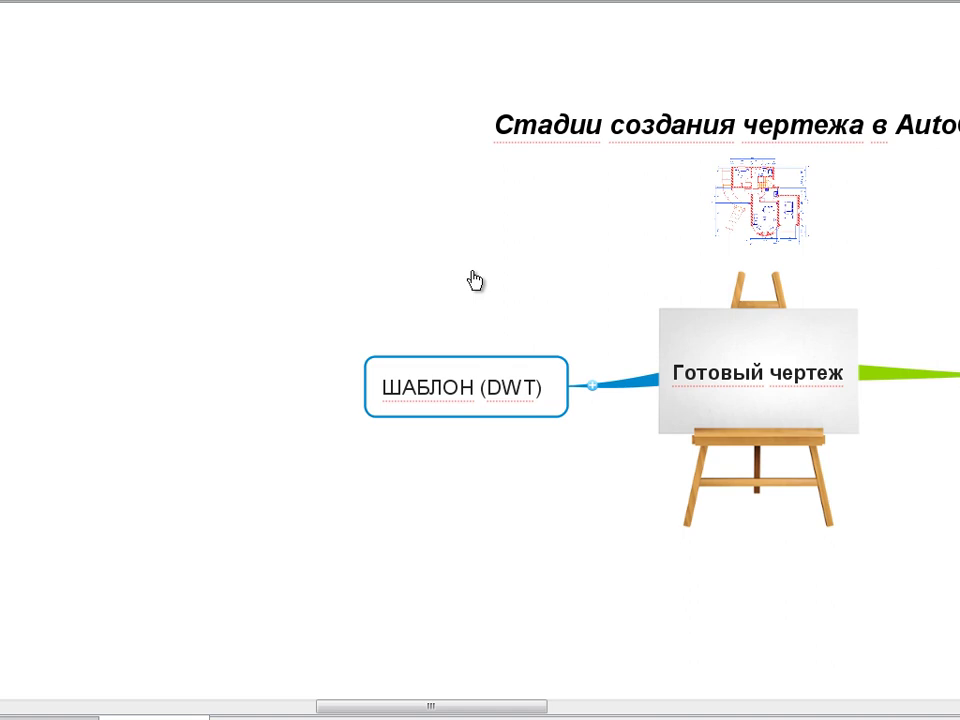
{"action": "left_click", "coordinate": [593, 386]}
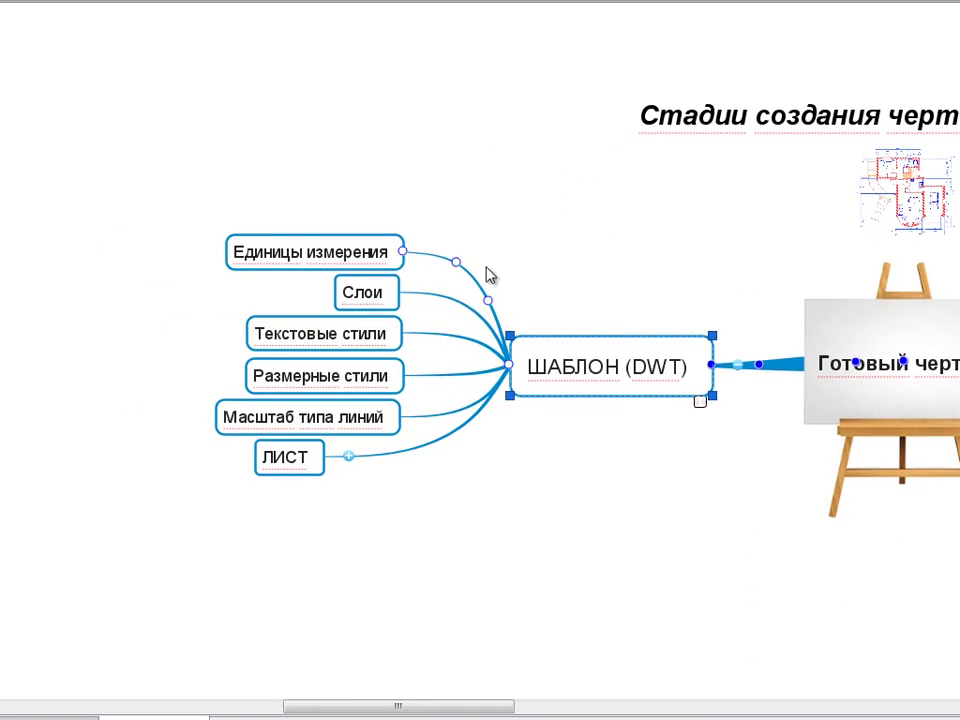
{"action": "scroll", "coordinate": [425, 262], "scroll_direction": "down", "scroll_amount": 1}
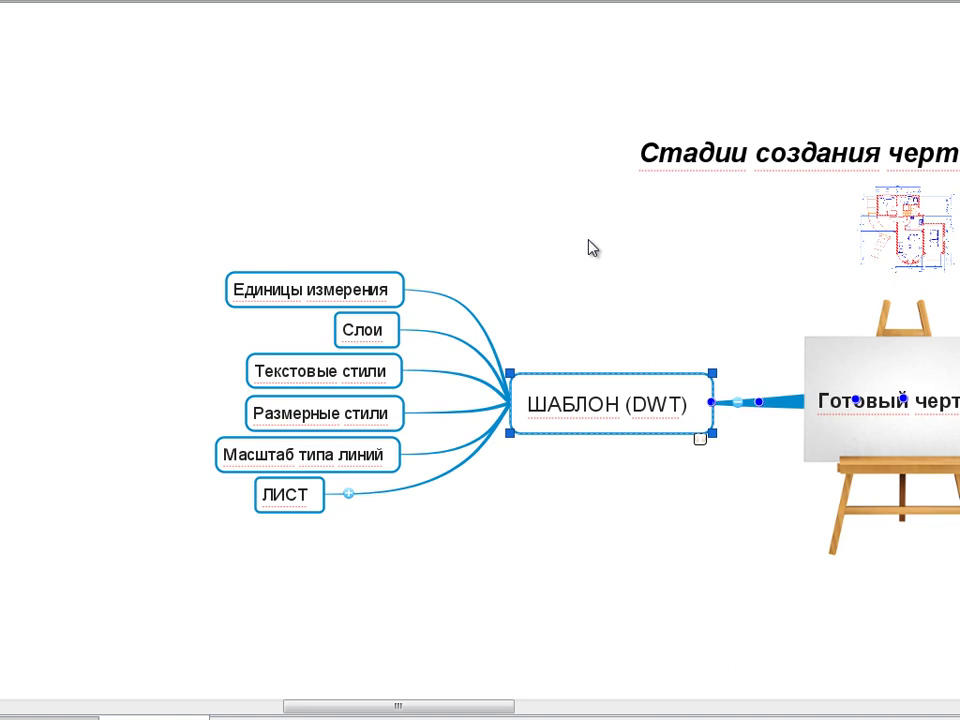
Step: Expand the ЛИСТ topic and bring its branch to the centre of the map
{"action": "left_click", "coordinate": [348, 496]}
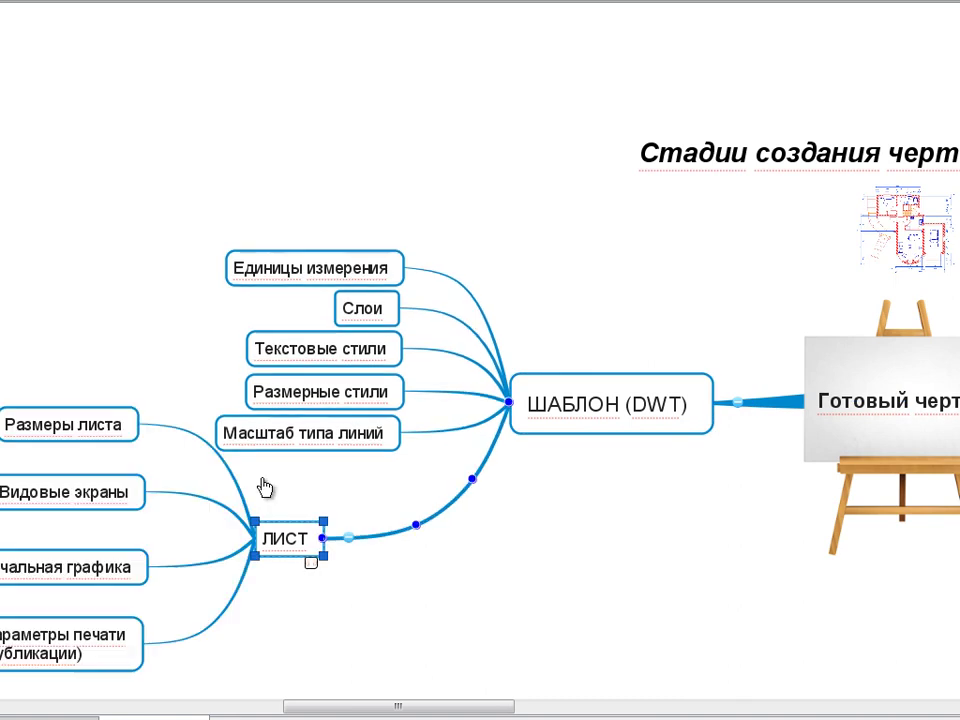
{"action": "left_click_drag", "start_coordinate": [300, 489], "coordinate": [506, 366]}
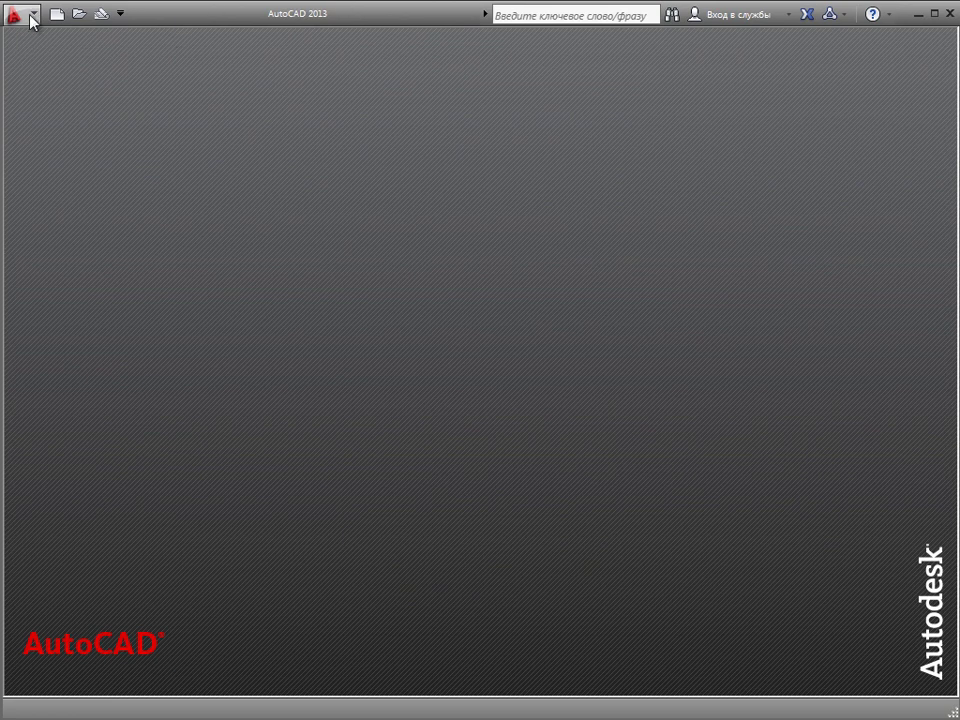
Step: Create a new drawing, Чертеж7.dwg, from the acadiso.dwt template
{"action": "left_click", "coordinate": [34, 17]}
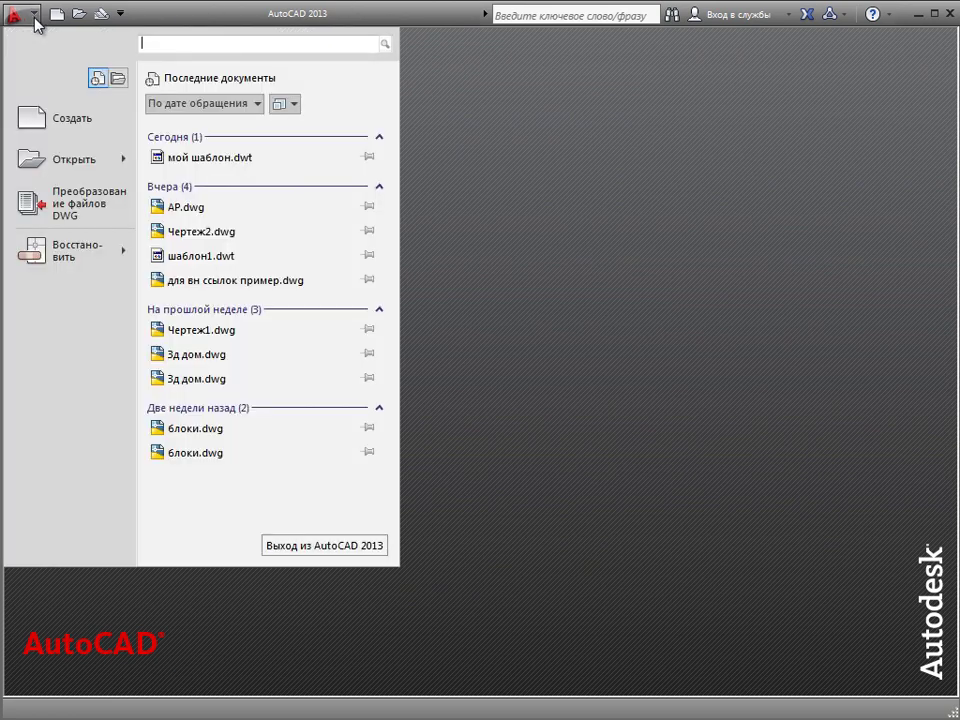
{"action": "left_click", "coordinate": [37, 115]}
{"action": "mouse_move", "coordinate": [135, 10]}
{"action": "left_mouse_down"}
{"action": "mouse_move", "coordinate": [360, 112]}
{"action": "mouse_move", "coordinate": [354, 94]}
{"action": "left_mouse_up"}
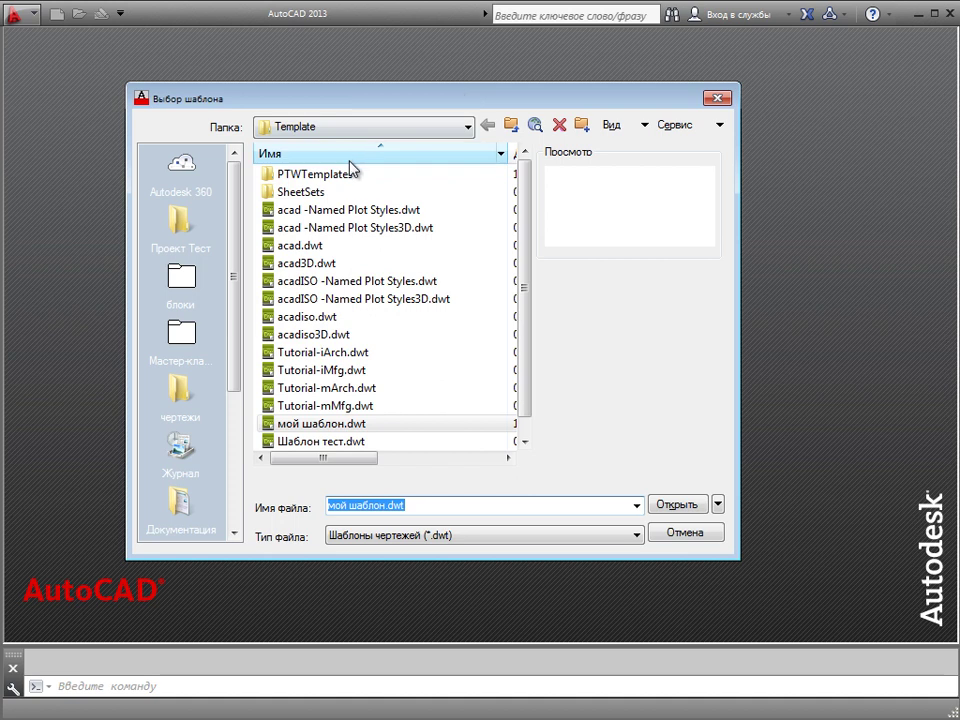
{"action": "left_click", "coordinate": [352, 320]}
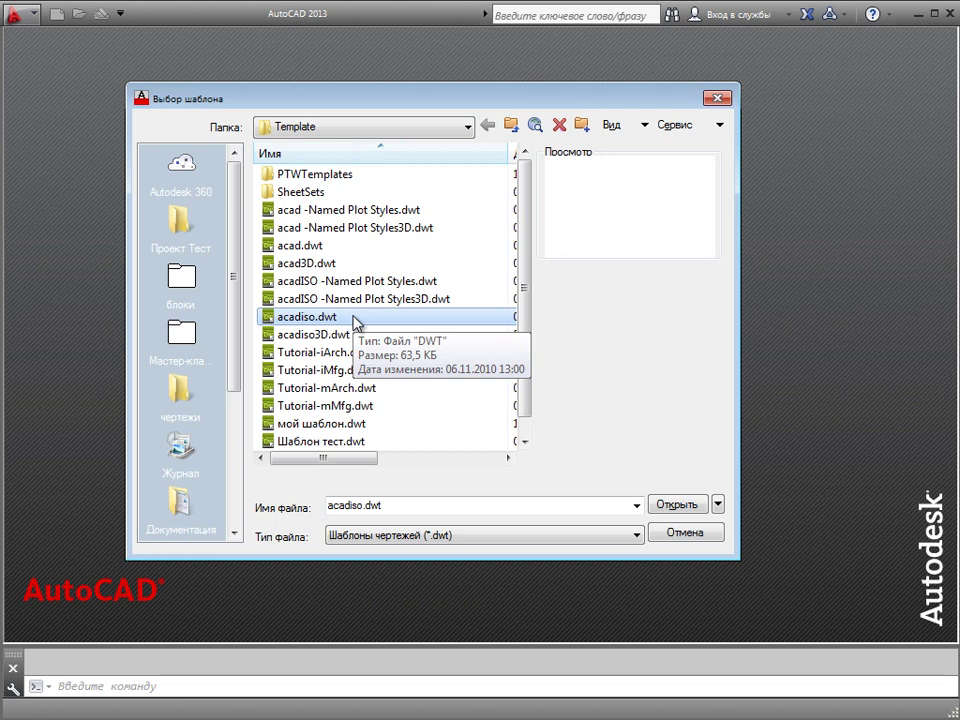
{"action": "left_click", "coordinate": [343, 370]}
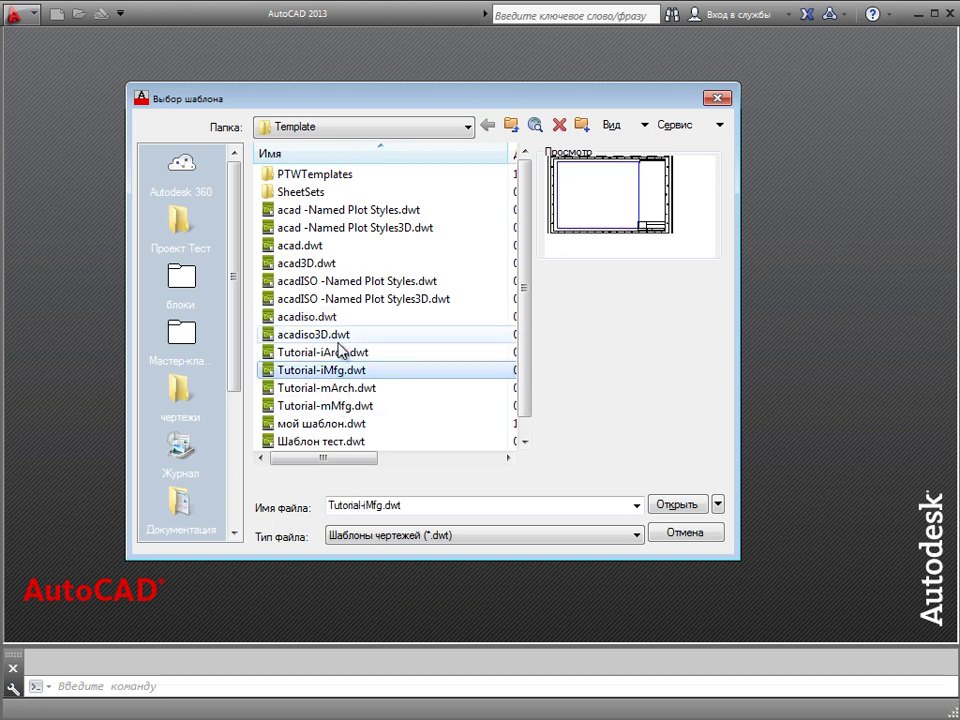
{"action": "left_click", "coordinate": [343, 336]}
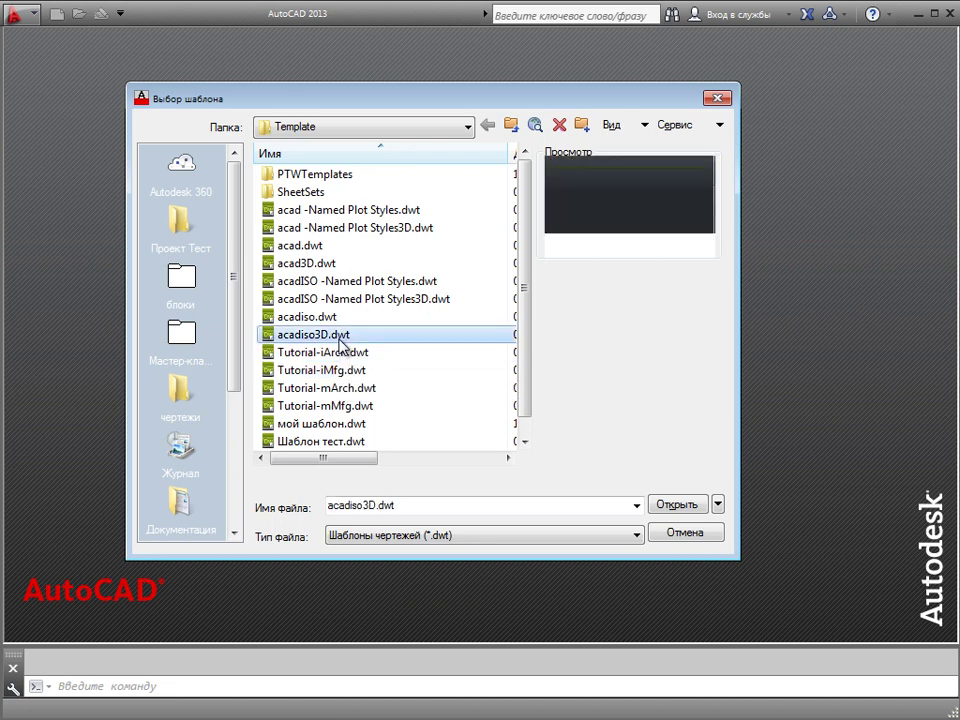
{"action": "left_click", "coordinate": [330, 318]}
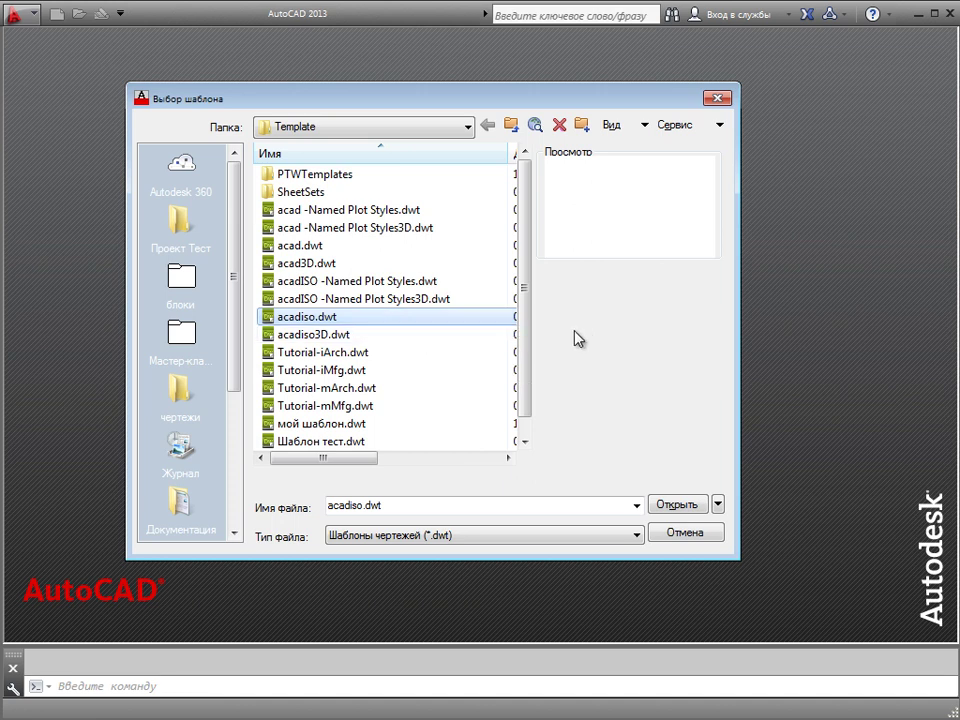
{"action": "left_click", "coordinate": [679, 506]}
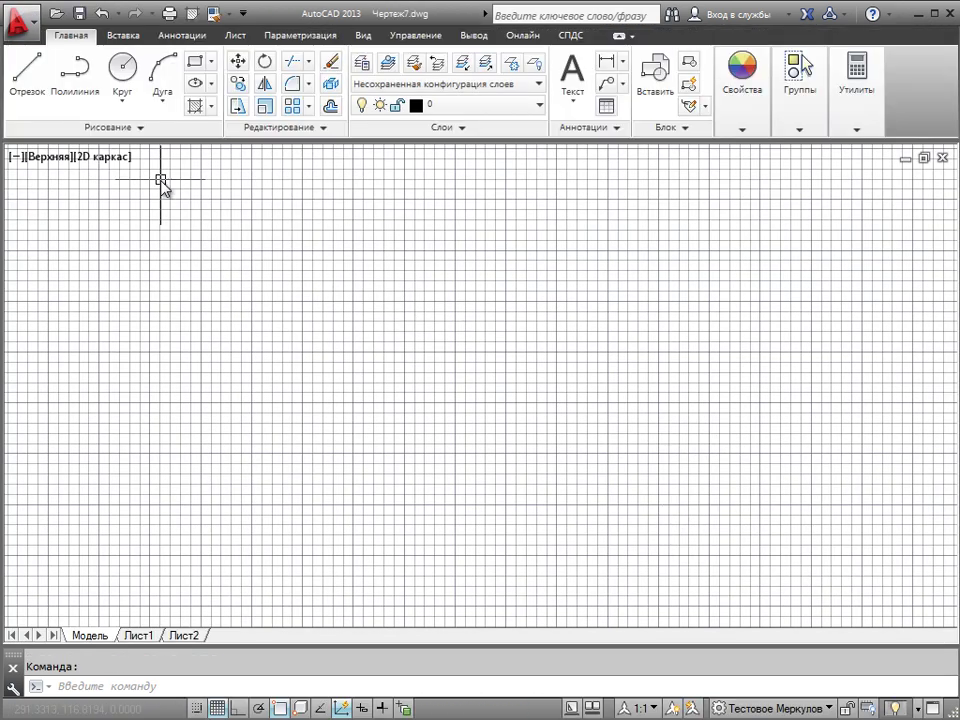
Step: Keep Decimal linear units and set their precision to 0.00 in Drawing Units
{"action": "left_click", "coordinate": [34, 35]}
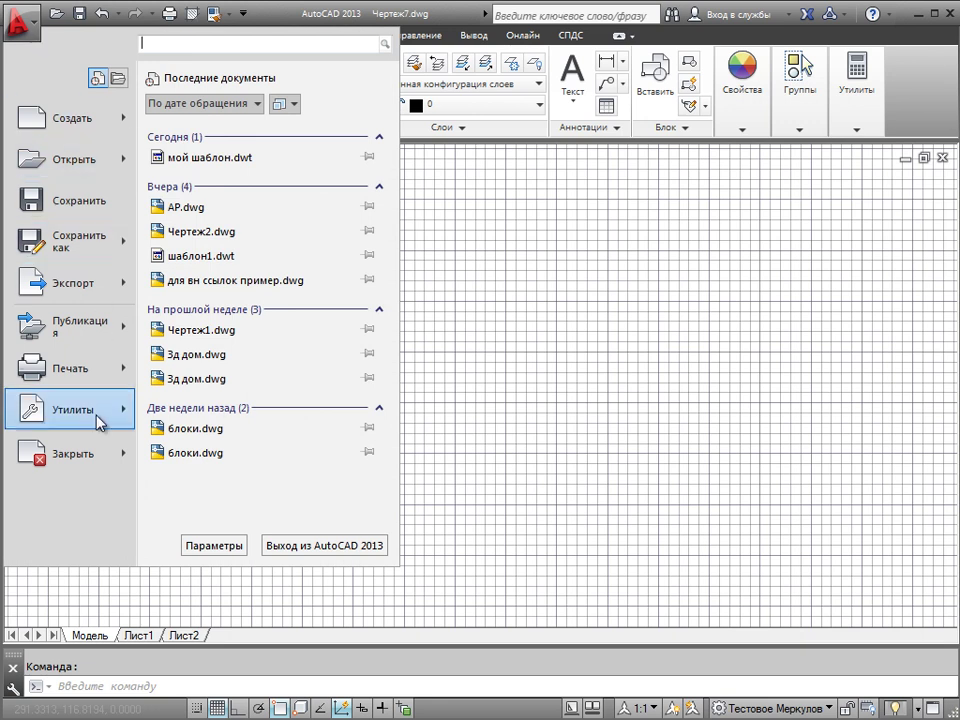
{"action": "mouse_move", "coordinate": [70, 409]}
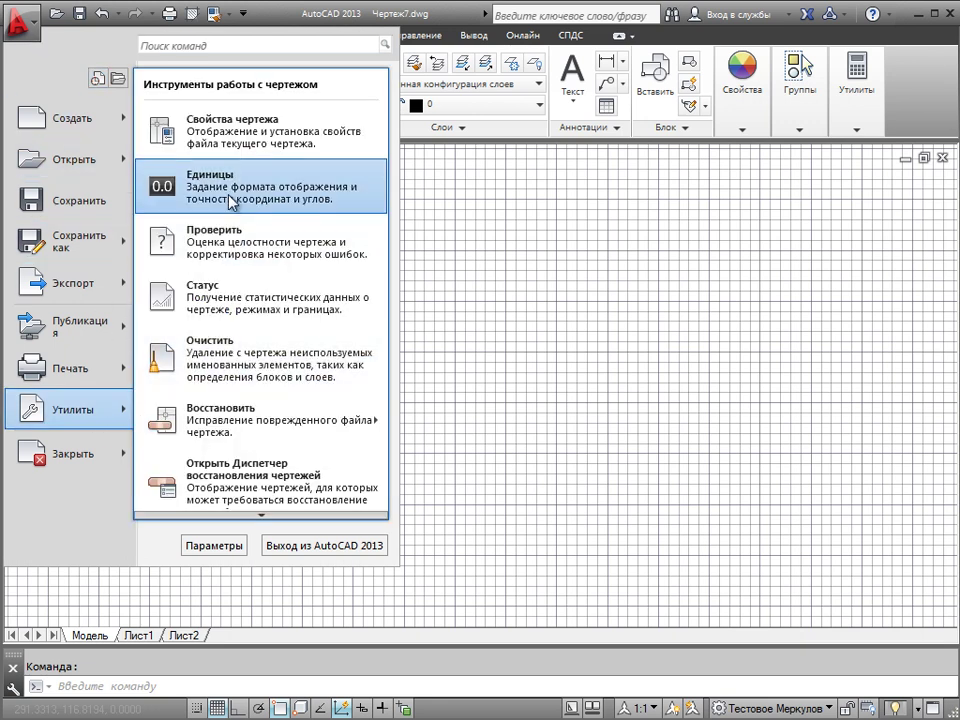
{"action": "left_click", "coordinate": [232, 200]}
{"action": "mouse_move", "coordinate": [249, 229]}
{"action": "left_mouse_down"}
{"action": "mouse_move", "coordinate": [352, 179]}
{"action": "mouse_move", "coordinate": [352, 148]}
{"action": "left_mouse_up"}
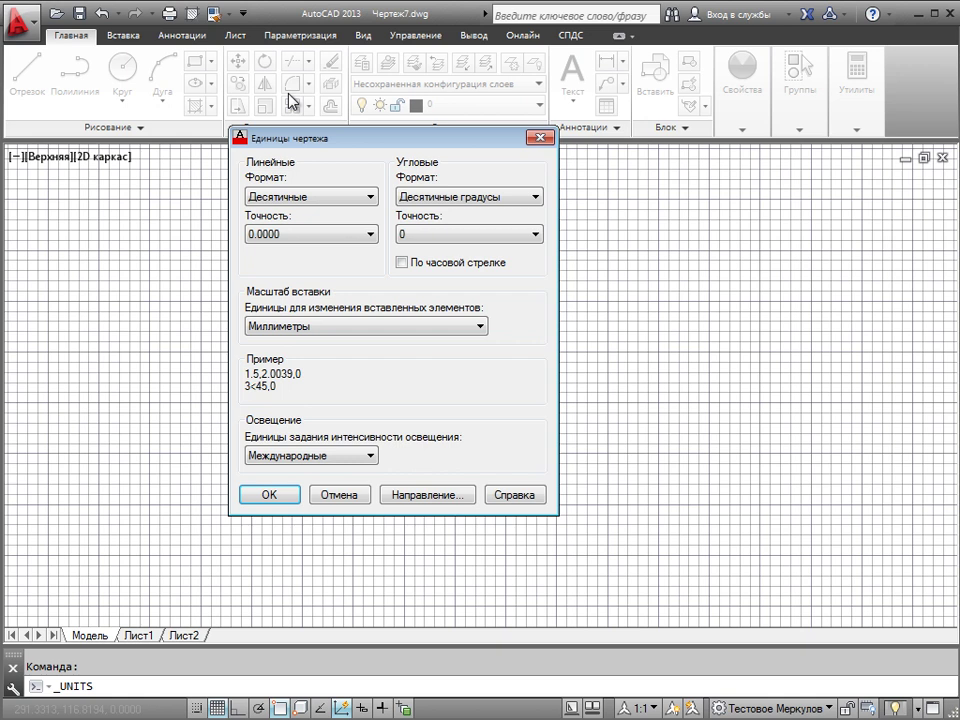
{"action": "left_click", "coordinate": [358, 196]}
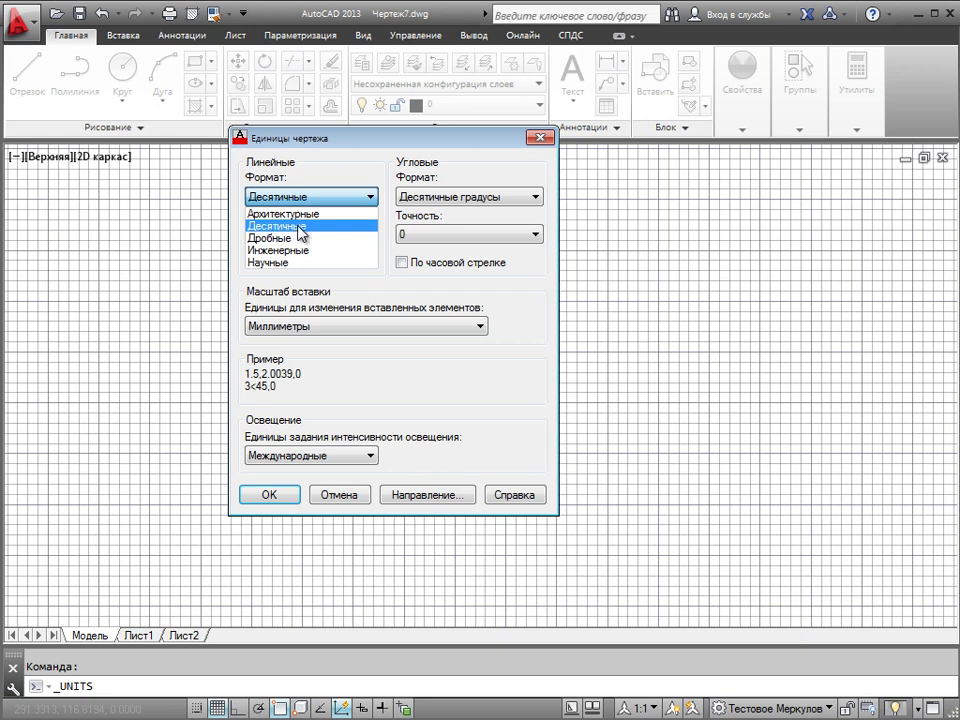
{"action": "left_click", "coordinate": [292, 228]}
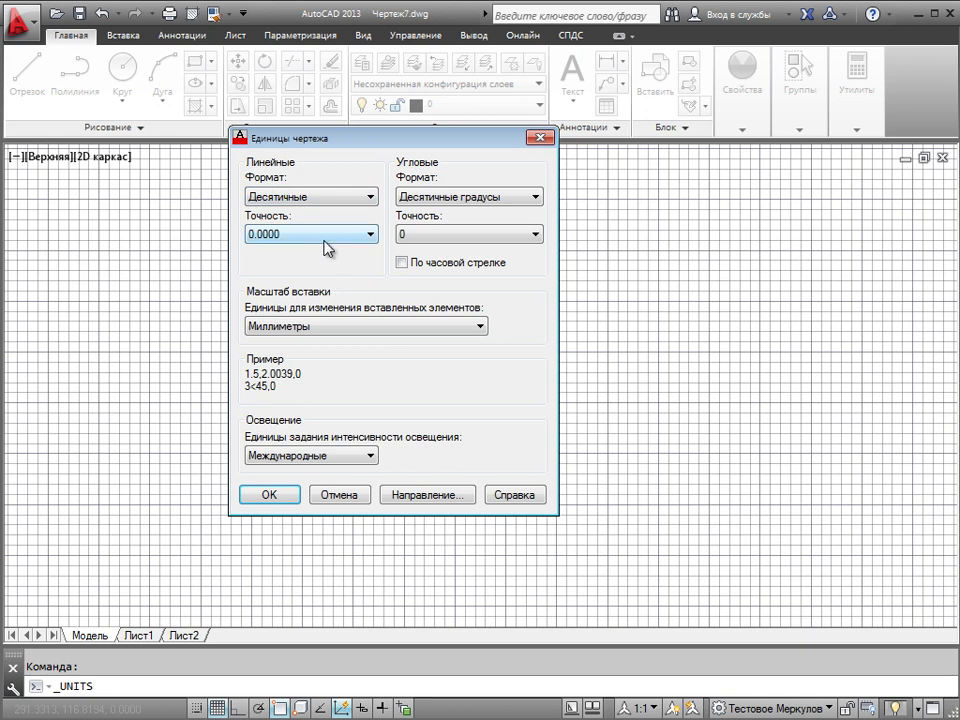
{"action": "left_click", "coordinate": [325, 236]}
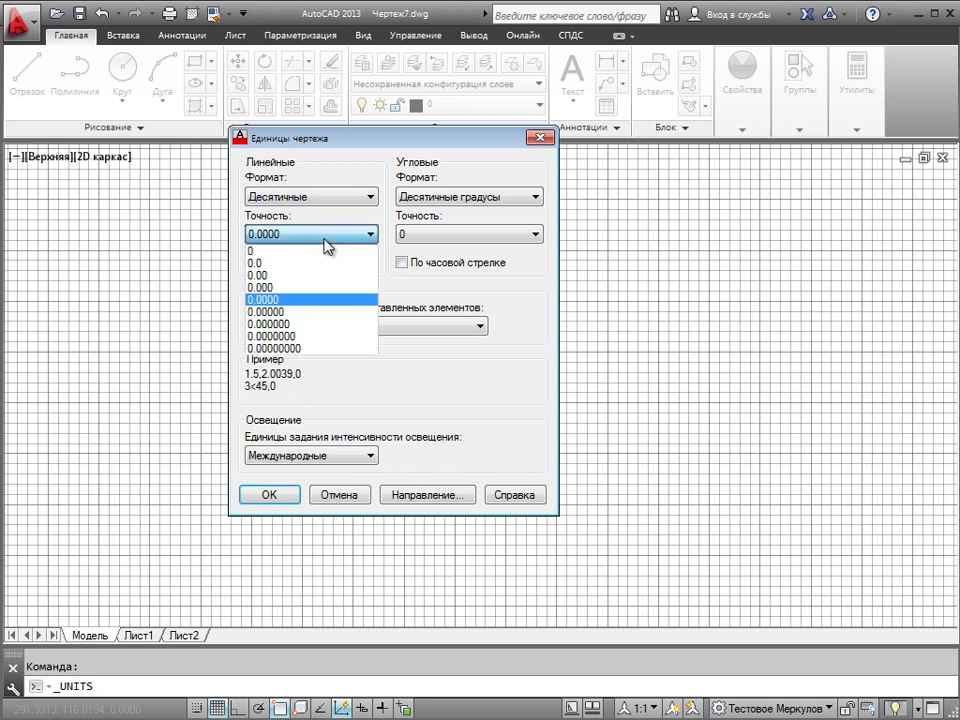
{"action": "left_click", "coordinate": [283, 275]}
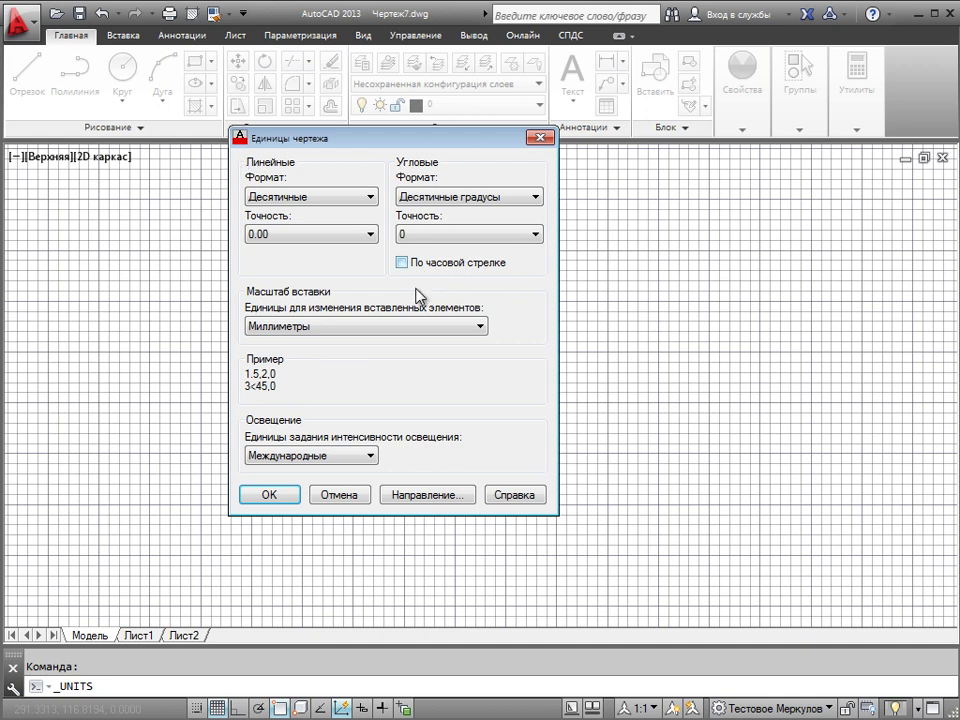
{"action": "left_click", "coordinate": [541, 138]}
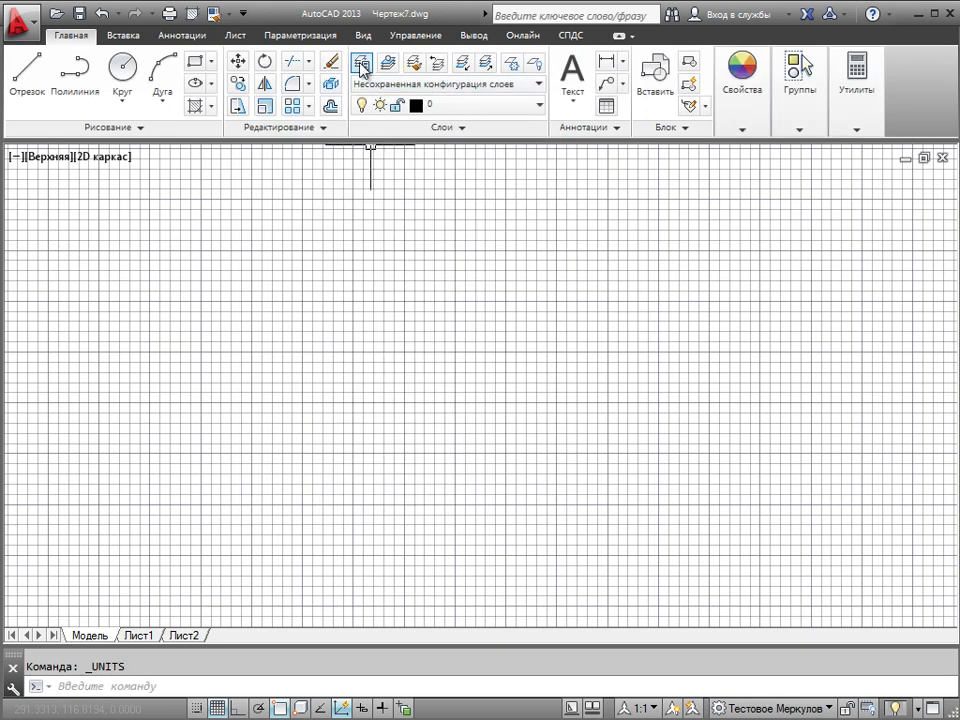
{"action": "left_click", "coordinate": [361, 63]}
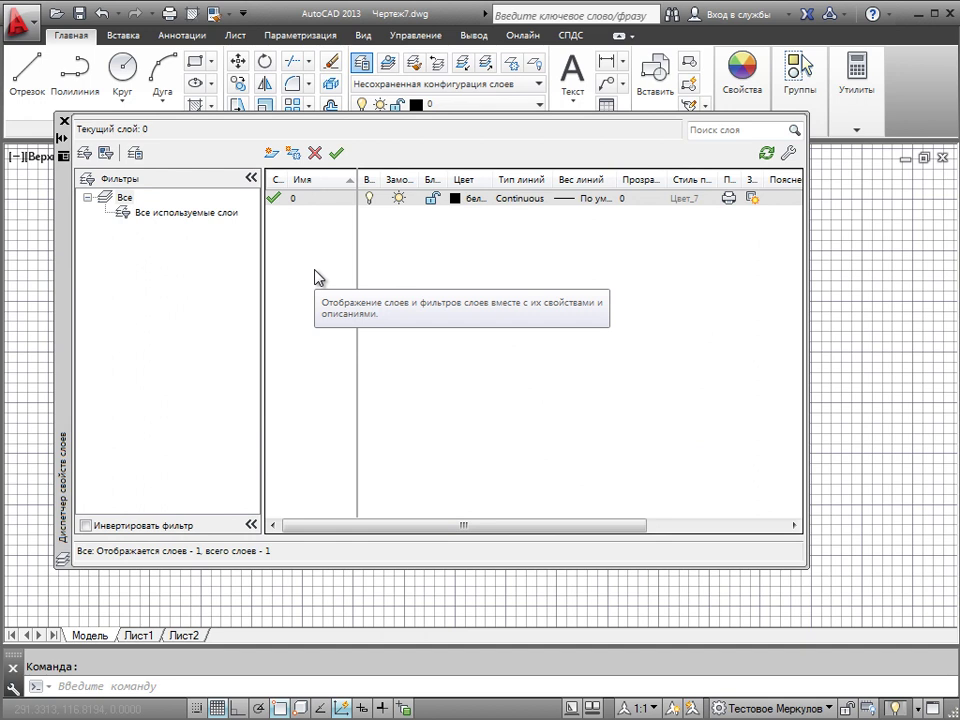
{"action": "left_click", "coordinate": [305, 200]}
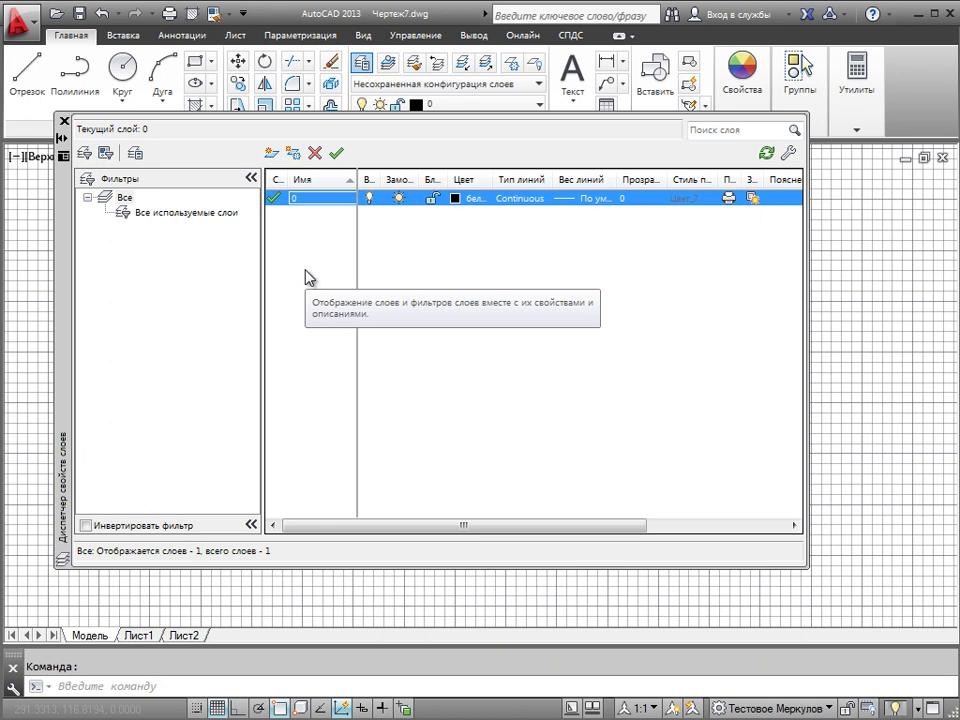
{"action": "left_click", "coordinate": [64, 121]}
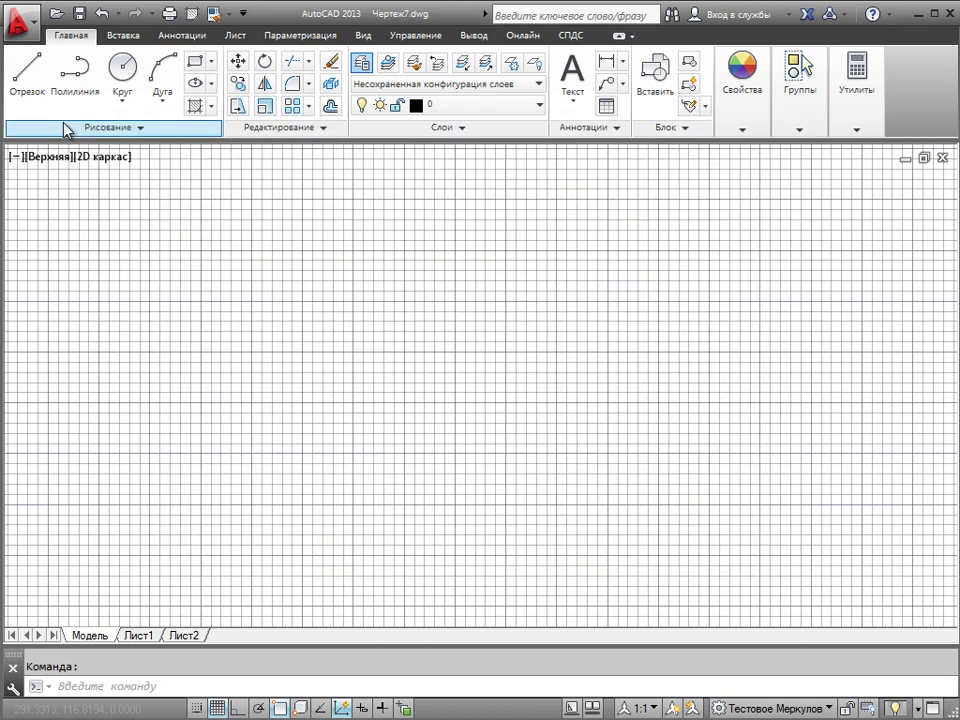
Step: Check the text styles, keep ISO-25 as the dimension style, then open the Лист1 layout
{"action": "left_click", "coordinate": [170, 38]}
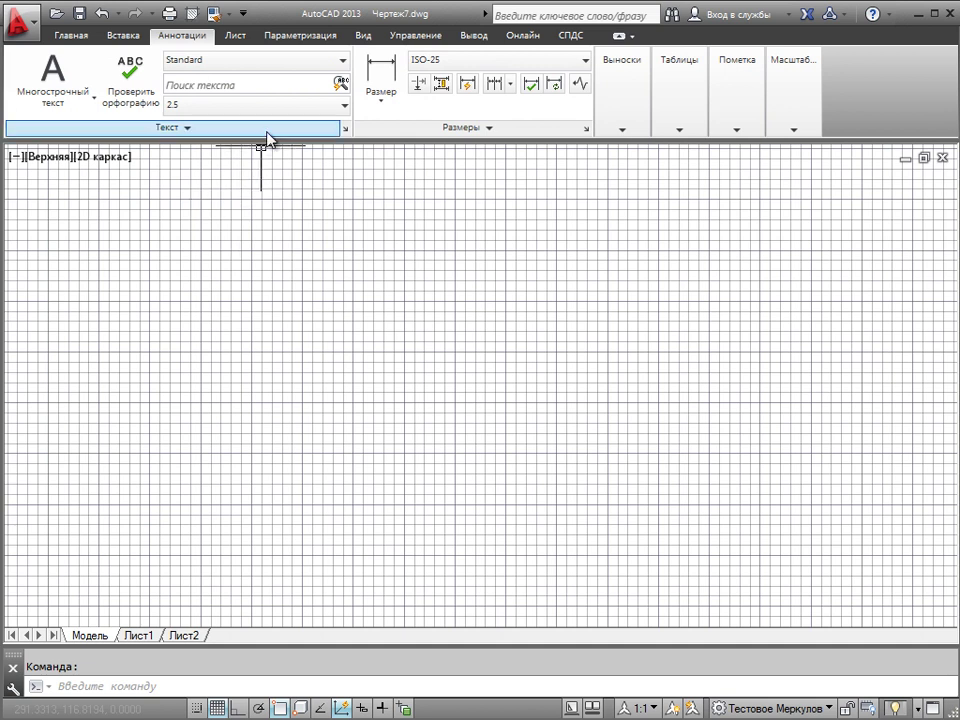
{"action": "left_click", "coordinate": [283, 68]}
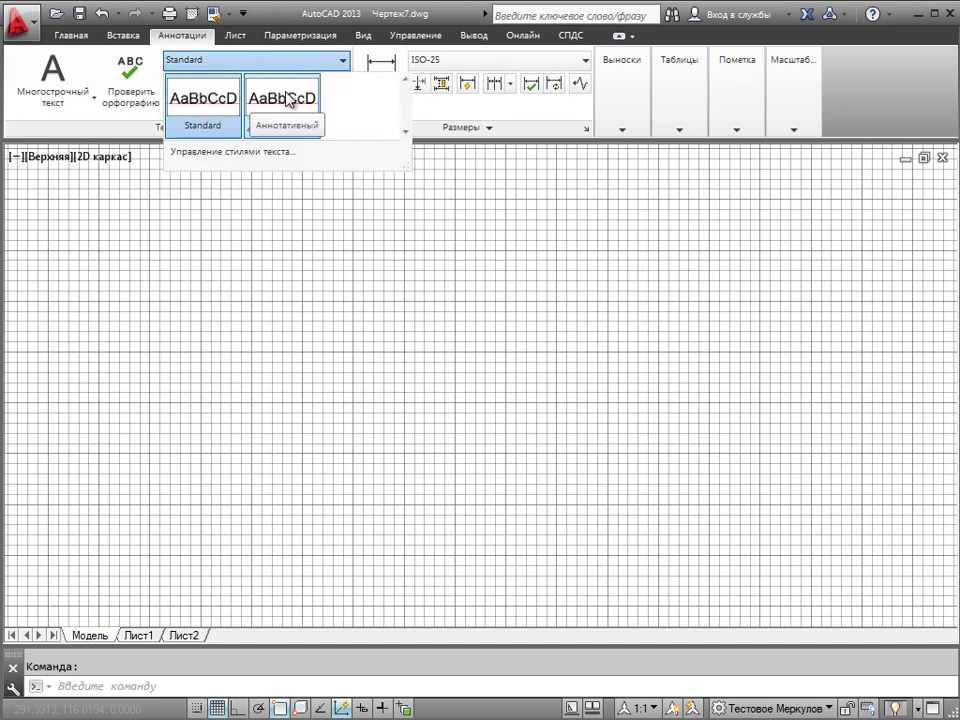
{"action": "left_click", "coordinate": [465, 63]}
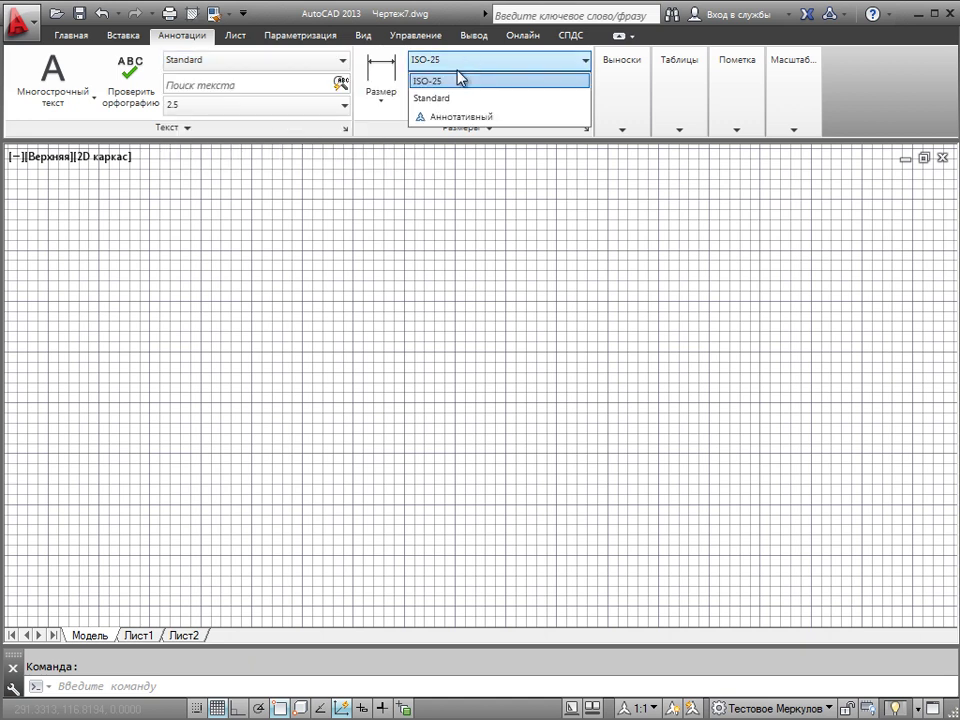
{"action": "left_click", "coordinate": [458, 63]}
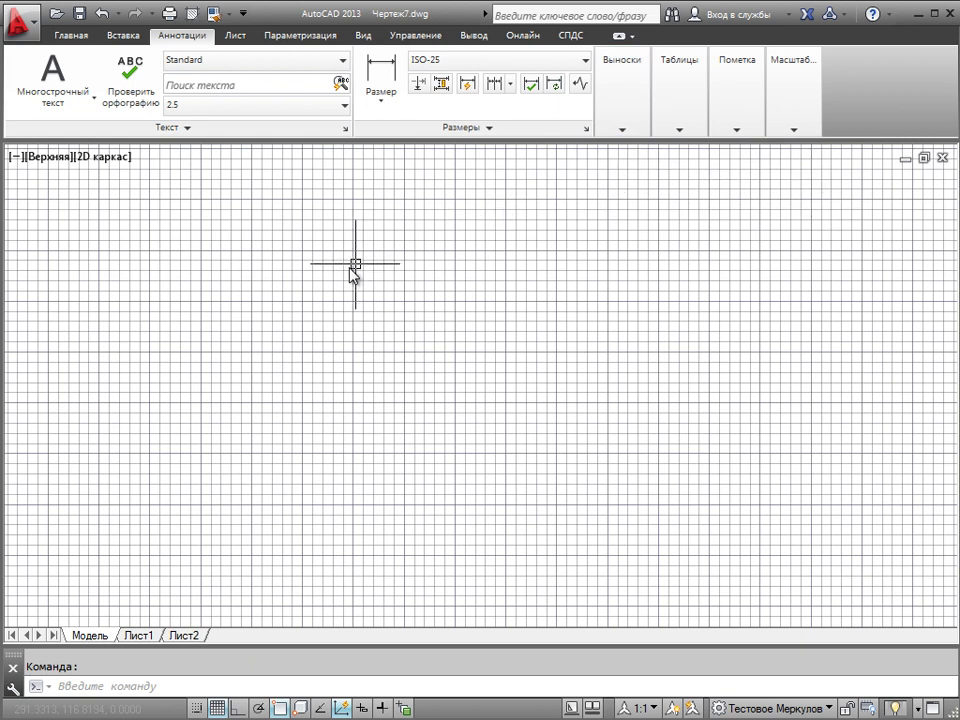
{"action": "left_click", "coordinate": [142, 635]}
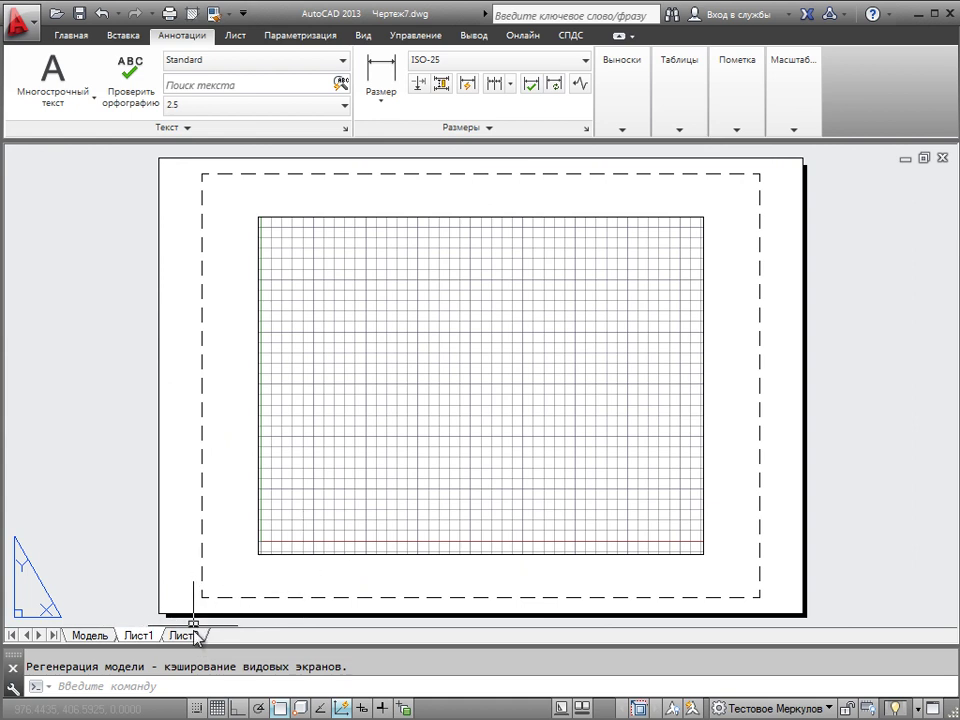
Step: Create page setup Набор1 (A4 landscape, 210 × 297 mm) and make it current for Лист2
{"action": "left_click", "coordinate": [191, 634]}
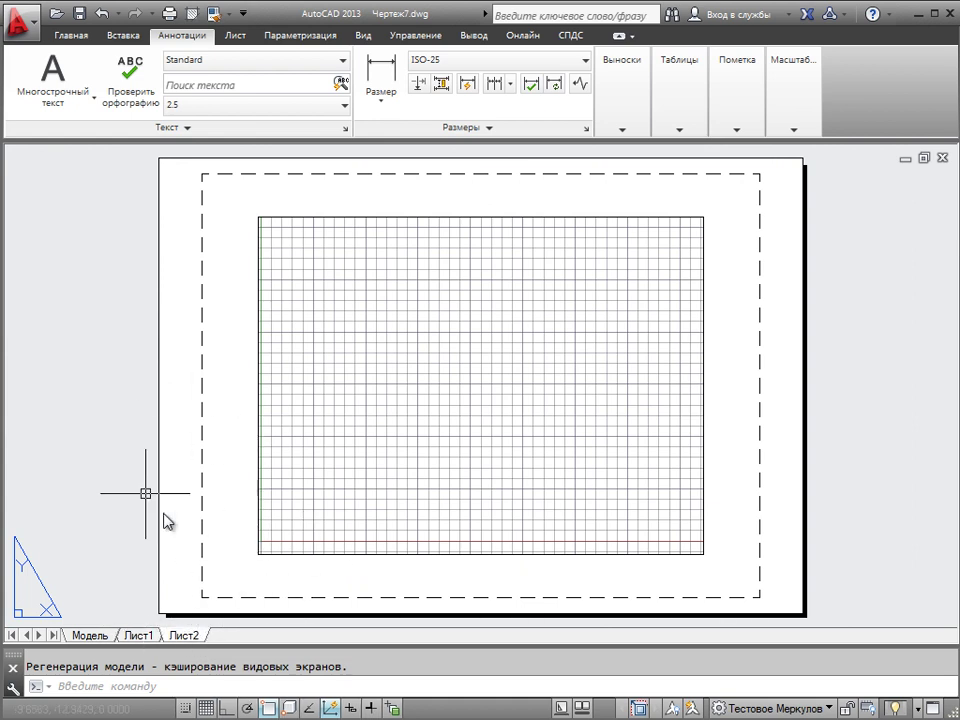
{"action": "right_click", "coordinate": [182, 640]}
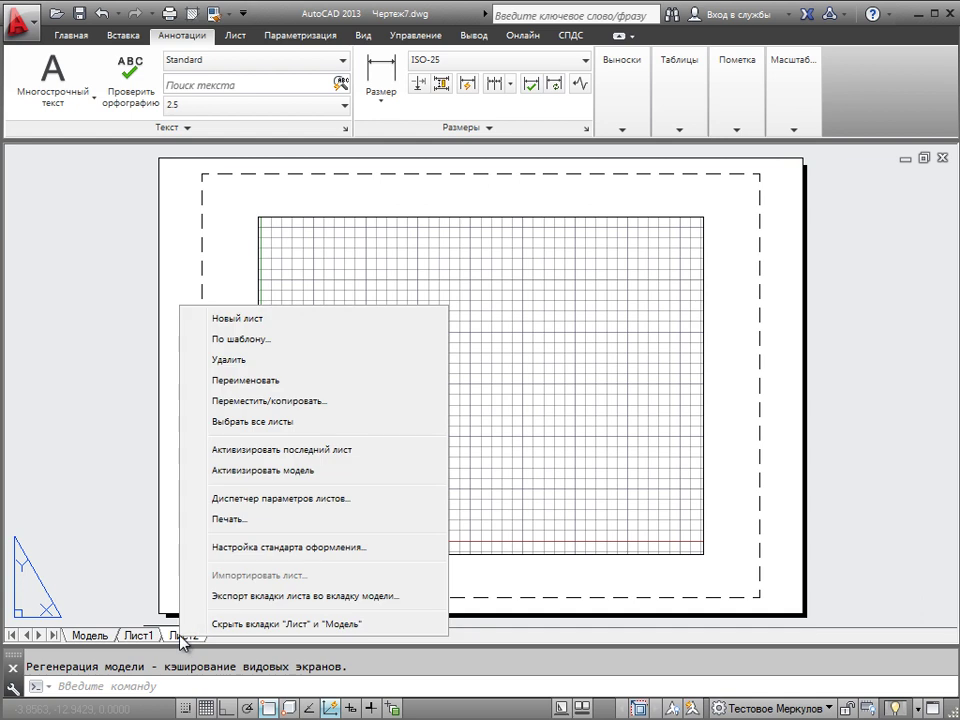
{"action": "left_click", "coordinate": [271, 500]}
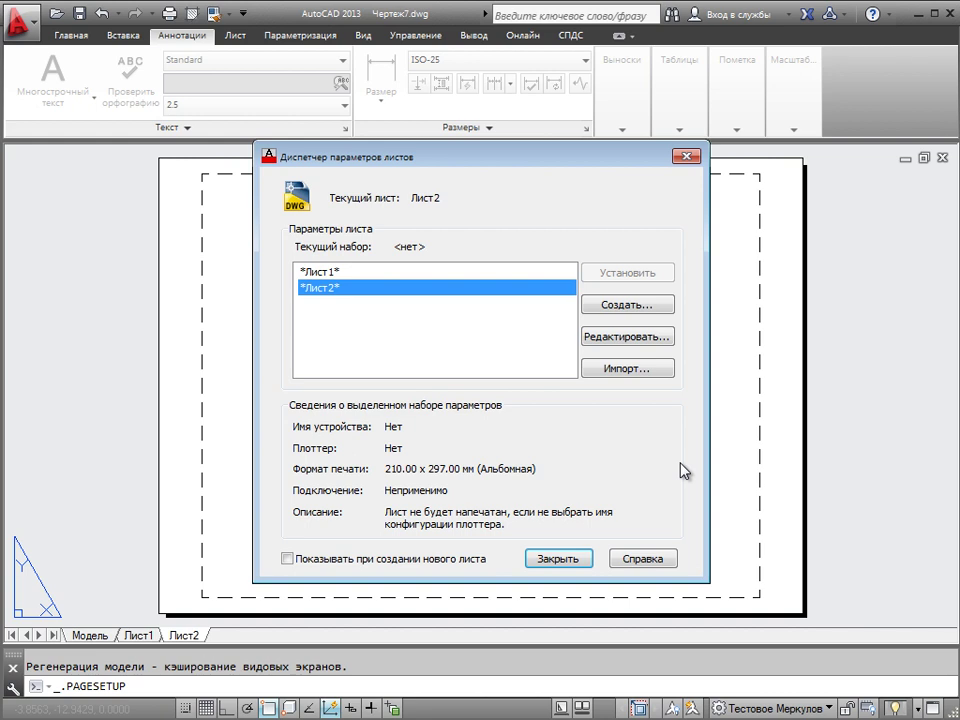
{"action": "left_click", "coordinate": [615, 305]}
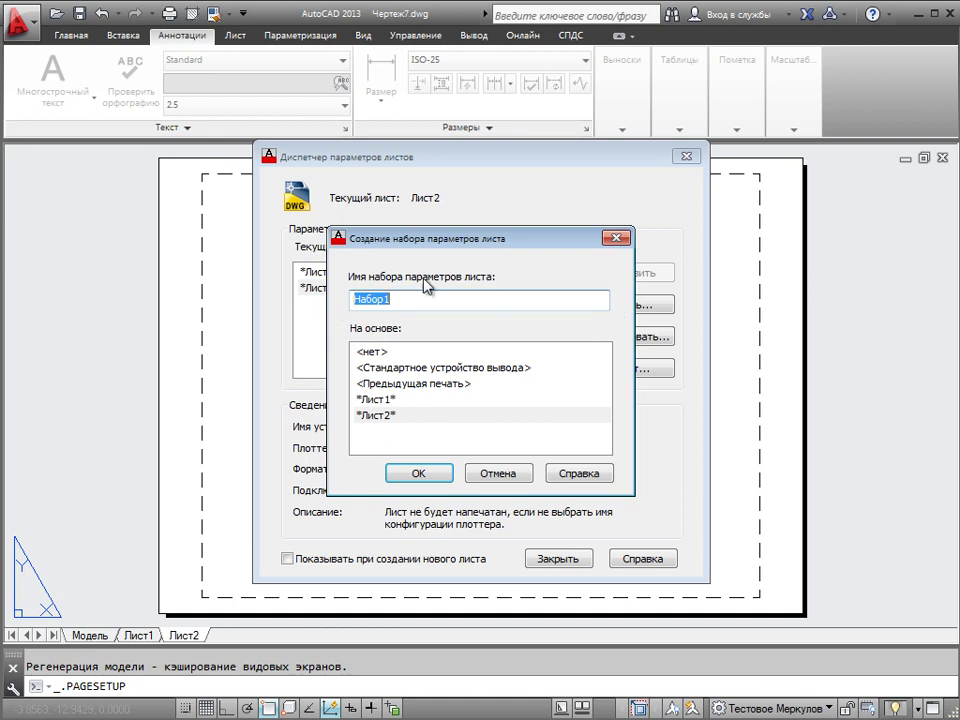
{"action": "left_click", "coordinate": [437, 472]}
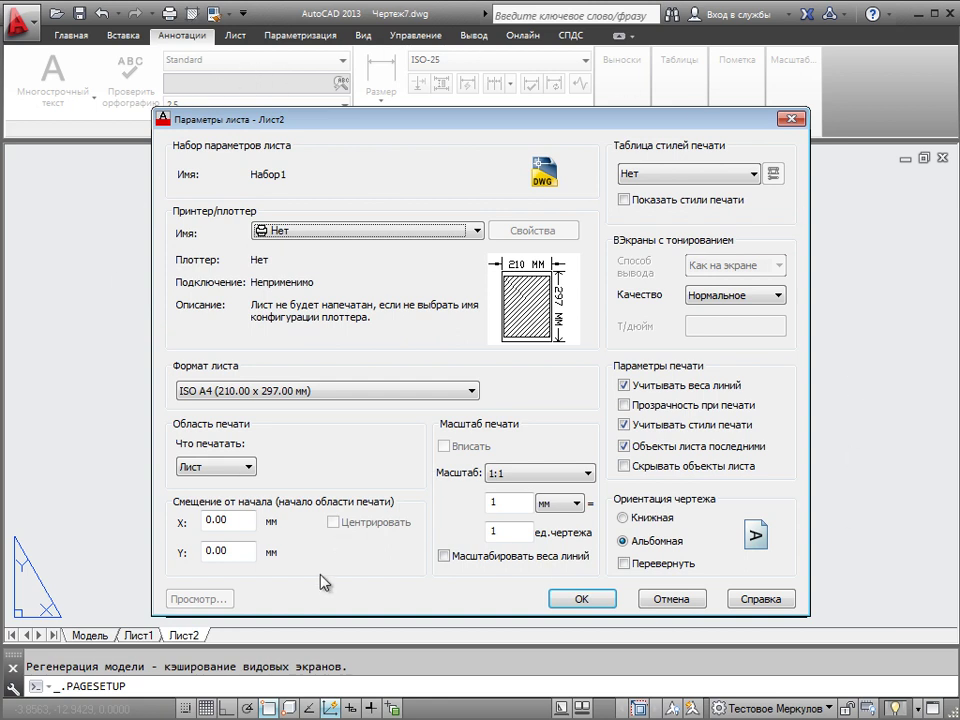
{"action": "left_click", "coordinate": [580, 600]}
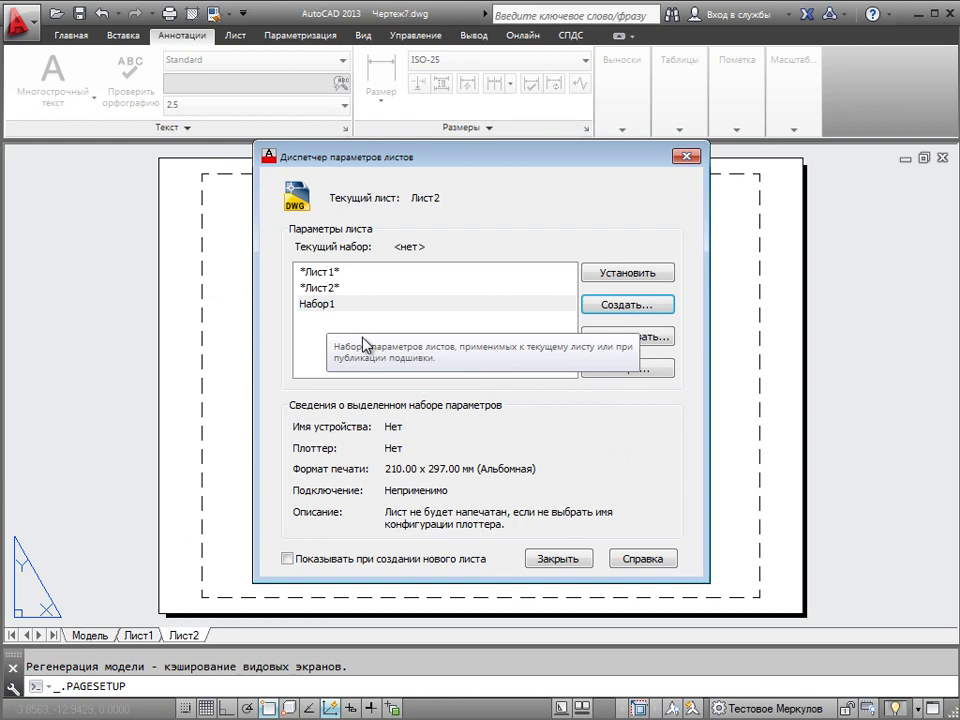
{"action": "left_click", "coordinate": [332, 305]}
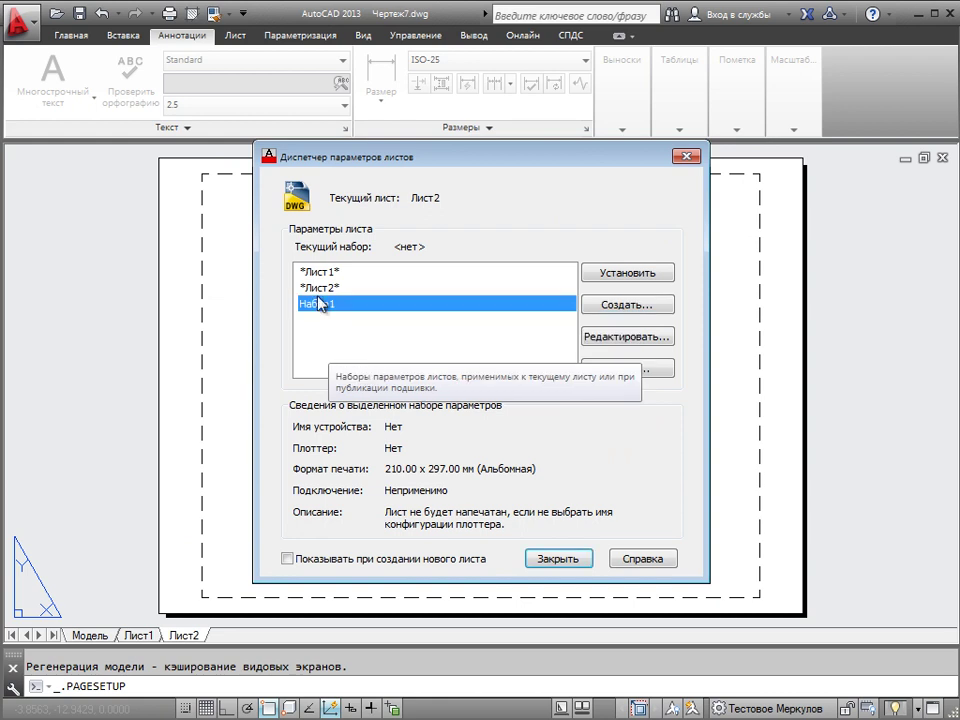
{"action": "left_click", "coordinate": [627, 273]}
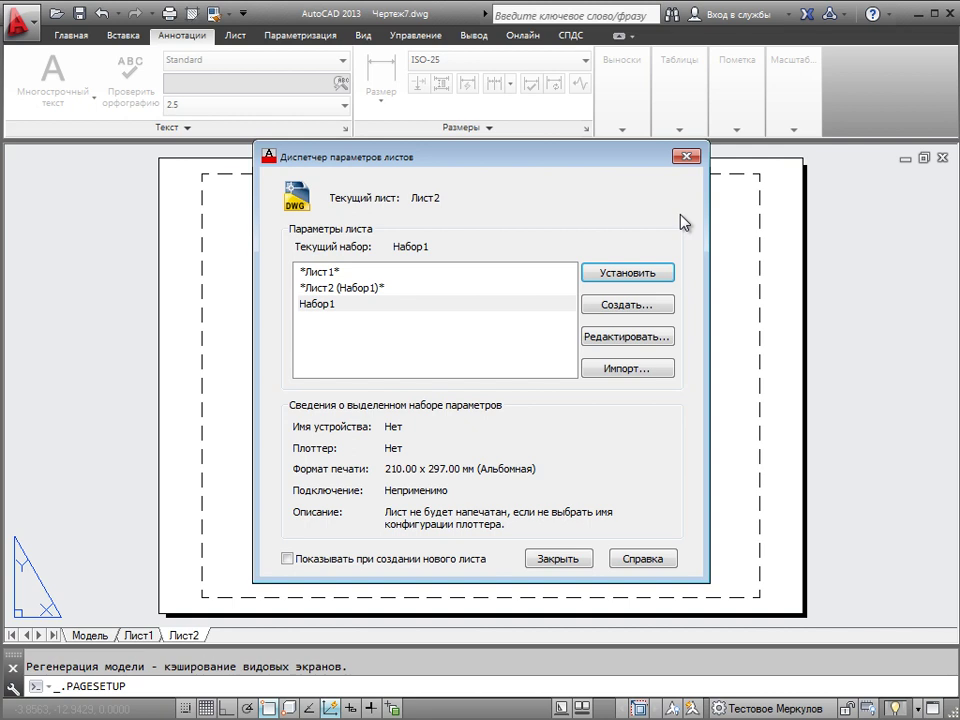
{"action": "left_click", "coordinate": [687, 156]}
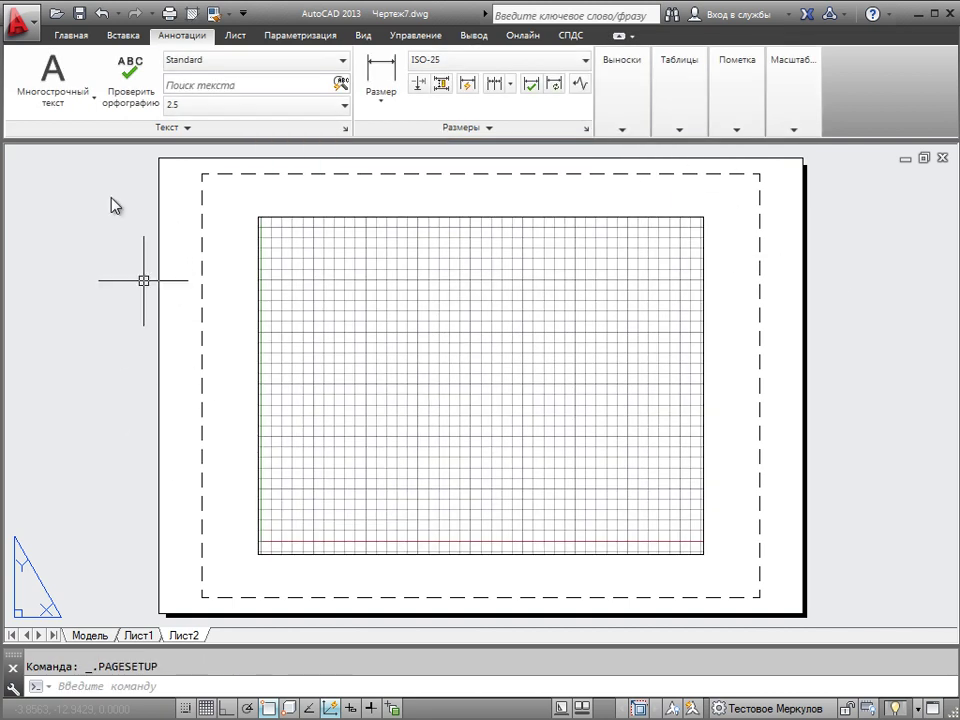
Step: In model space, turn the grid off and hide the Selection Cycling status-bar toggle
{"action": "left_click", "coordinate": [88, 636]}
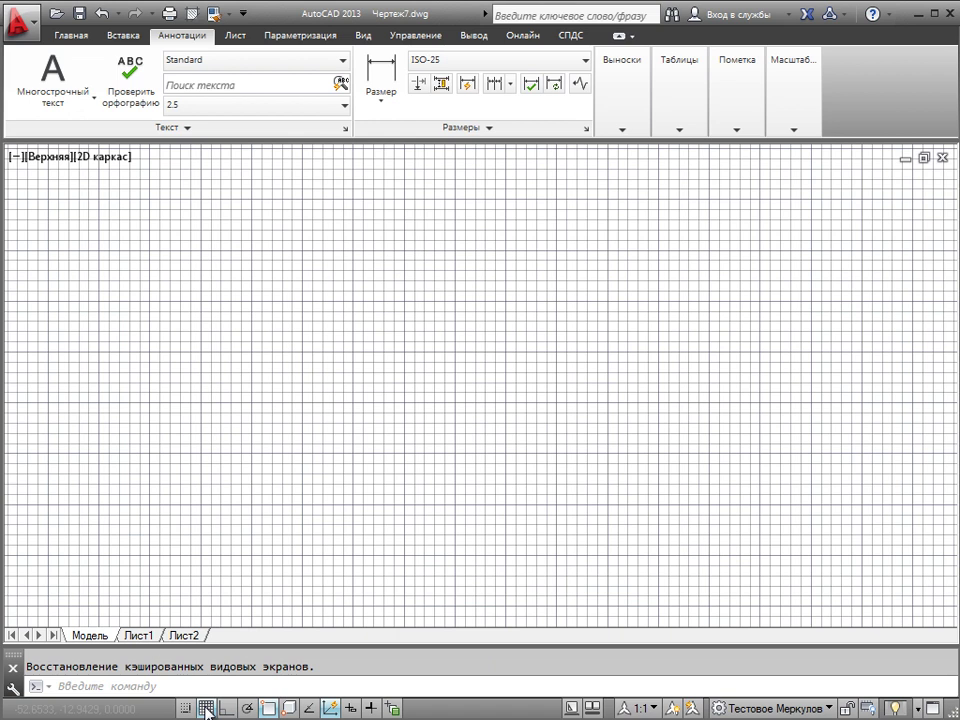
{"action": "left_click", "coordinate": [206, 708]}
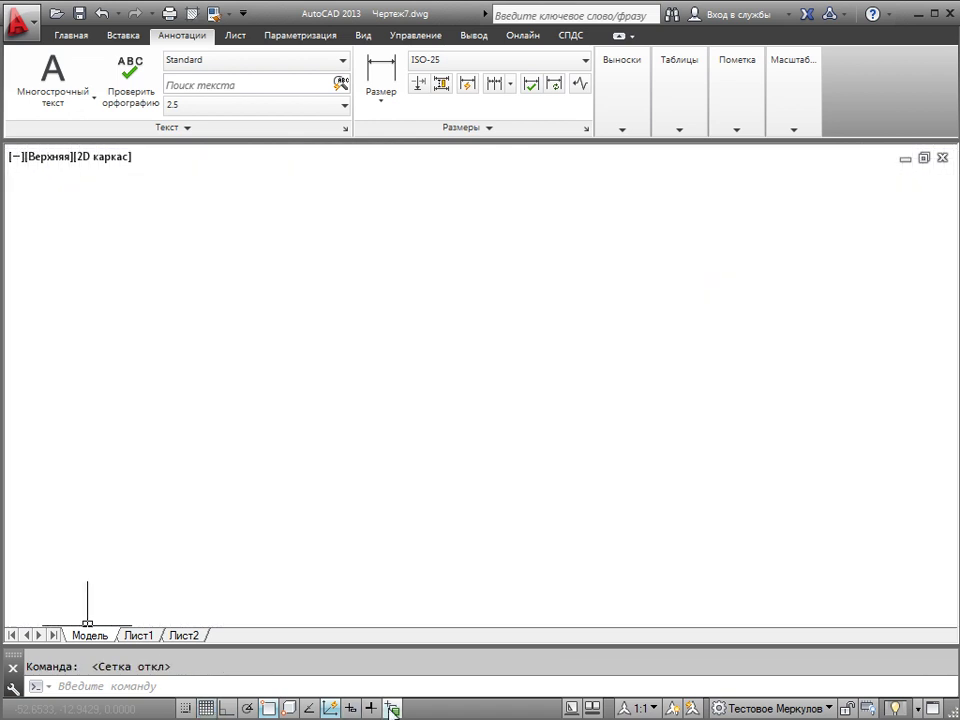
{"action": "right_click", "coordinate": [393, 708]}
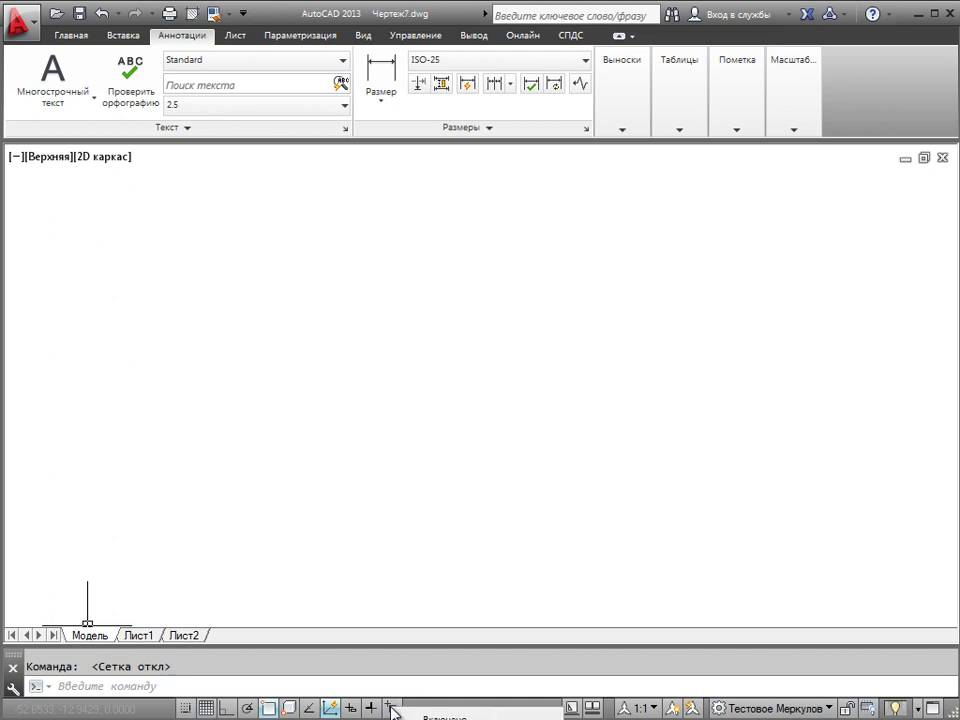
{"action": "right_click", "coordinate": [390, 708]}
{"action": "mouse_move", "coordinate": [446, 695]}
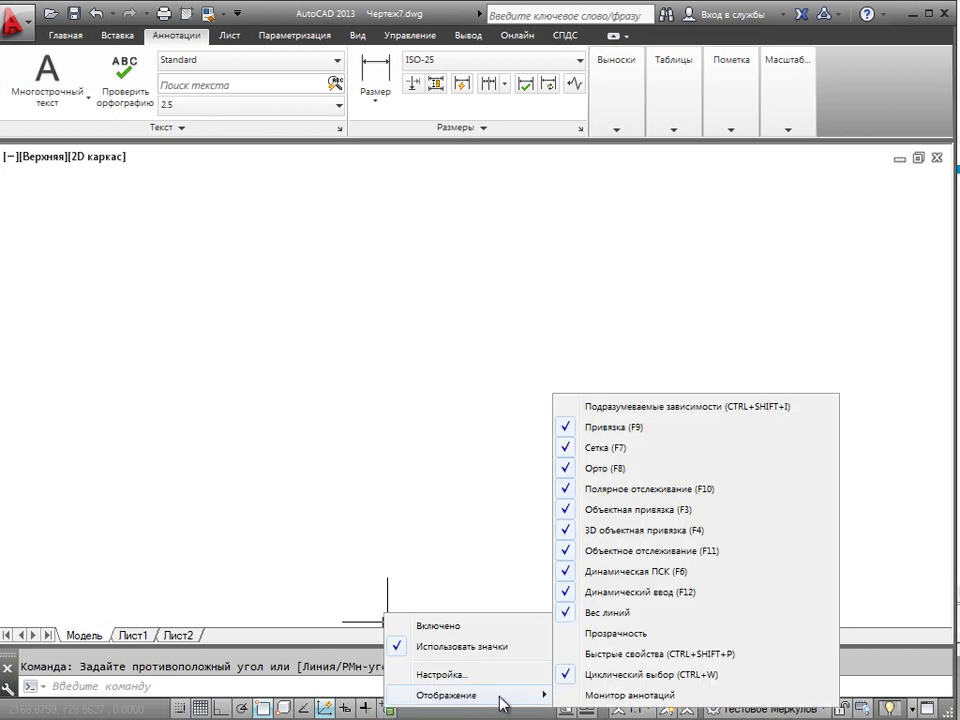
{"action": "left_click", "coordinate": [570, 676]}
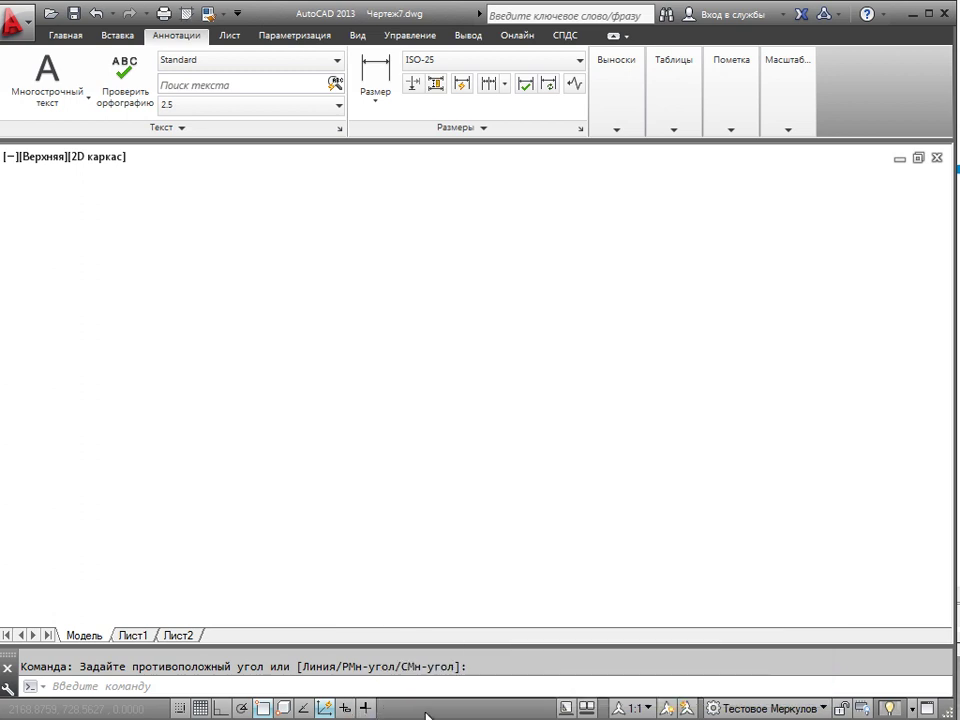
Step: Rename the Лист1 layout to об1
{"action": "left_click", "coordinate": [136, 636]}
{"action": "double_click", "coordinate": [136, 636]}
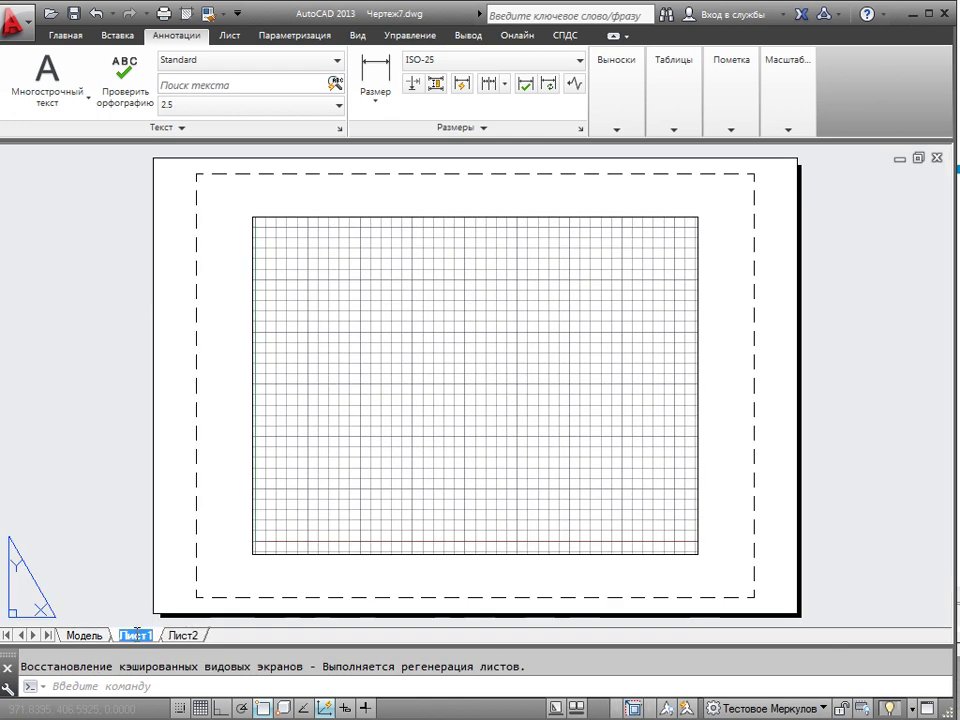
{"action": "type", "text": "об1"}
{"action": "left_click", "coordinate": [171, 343]}
Step: Delete the layout's grid viewport, leaving only the printable-area border
{"action": "left_click", "coordinate": [296, 508]}
{"action": "left_click", "coordinate": [289, 535]}
{"action": "left_click", "coordinate": [242, 572]}
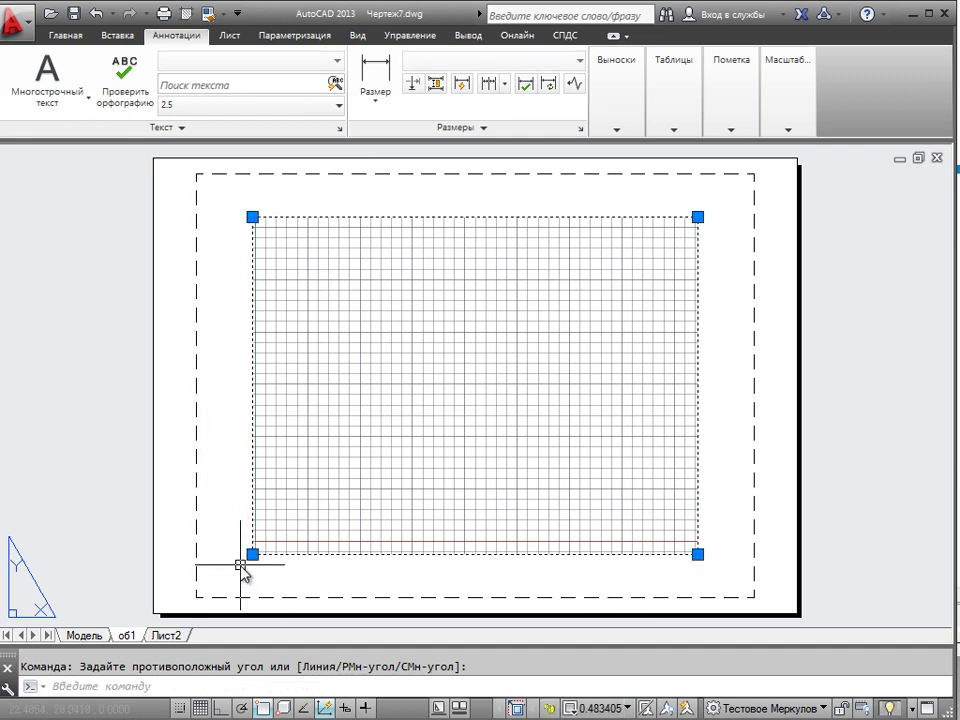
{"action": "key", "text": "Delete"}
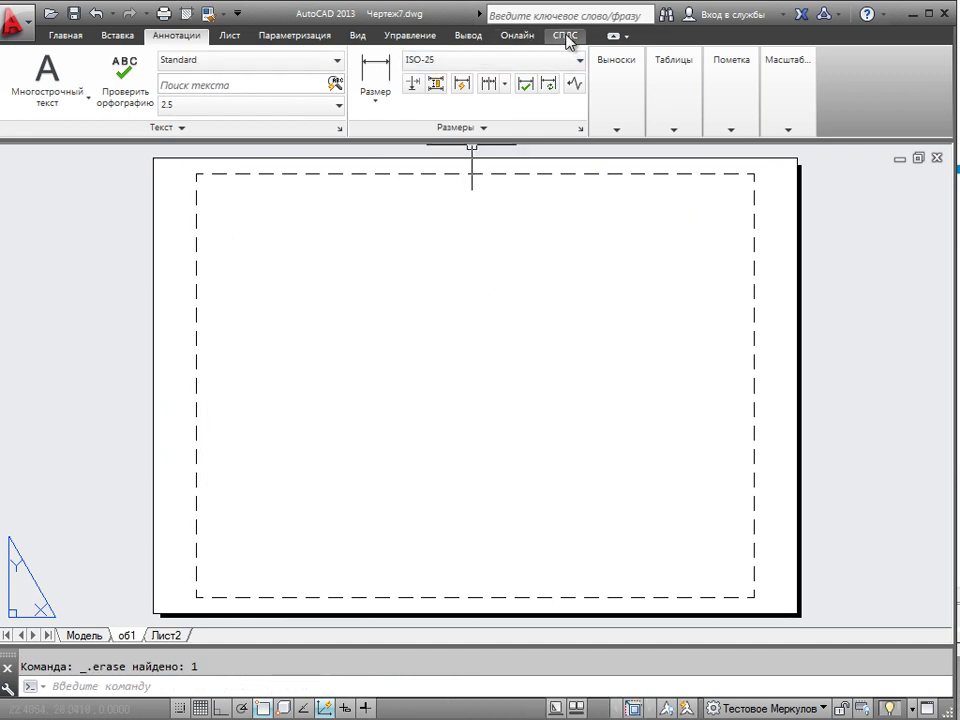
{"action": "left_click", "coordinate": [566, 38]}
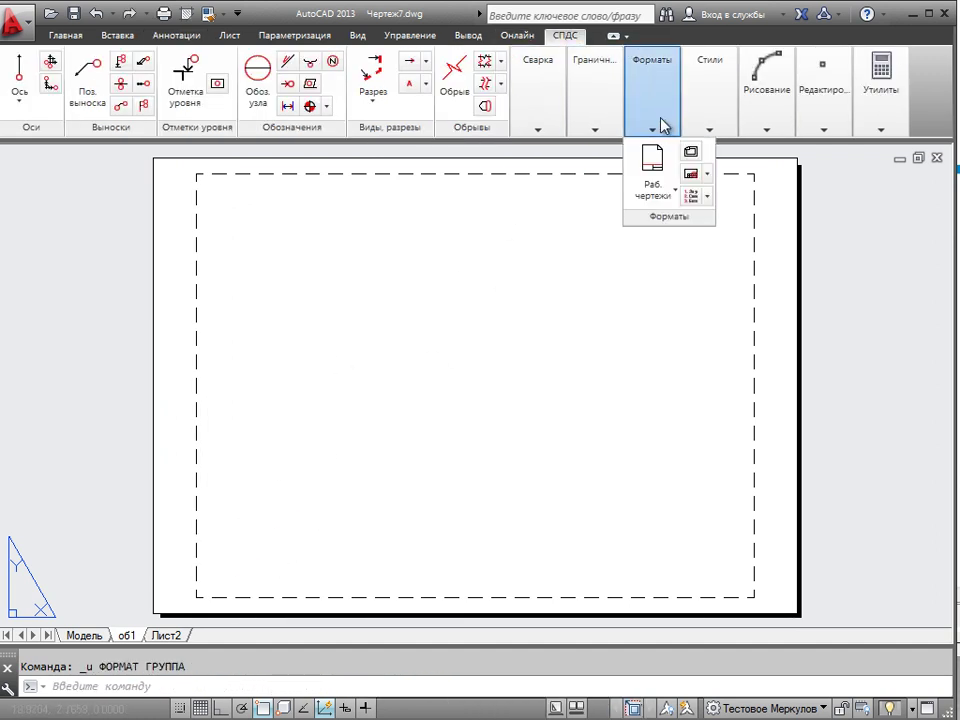
Step: Insert an A4 landscape working-drawing frame with title block at the sheet's lower-left corner
{"action": "left_click", "coordinate": [650, 188]}
{"action": "left_click", "coordinate": [645, 232]}
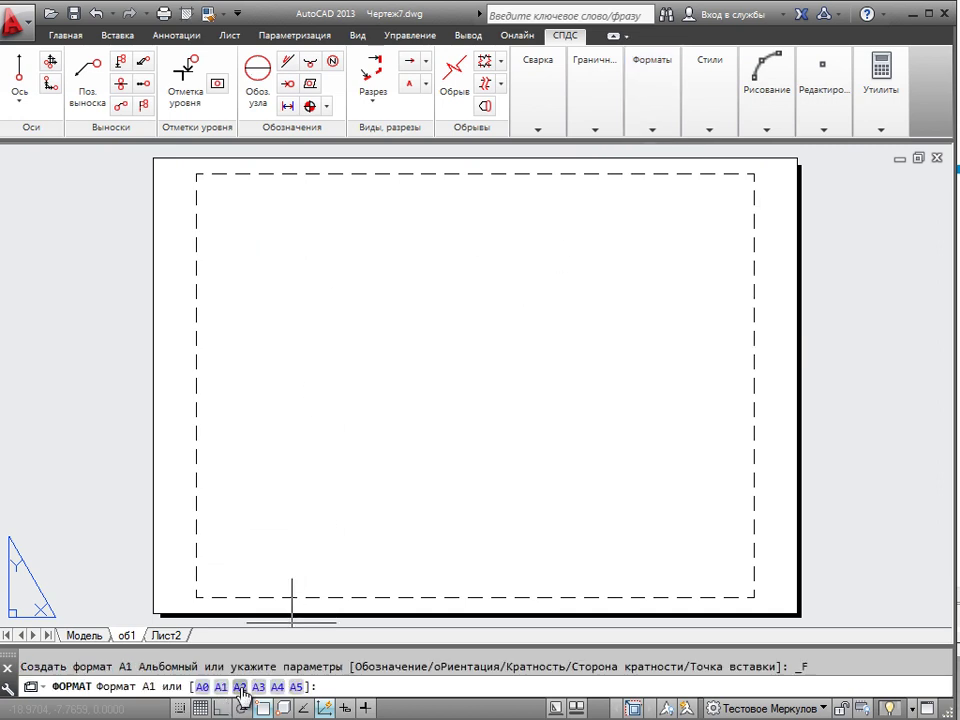
{"action": "left_click", "coordinate": [277, 687]}
{"action": "left_click", "coordinate": [268, 688]}
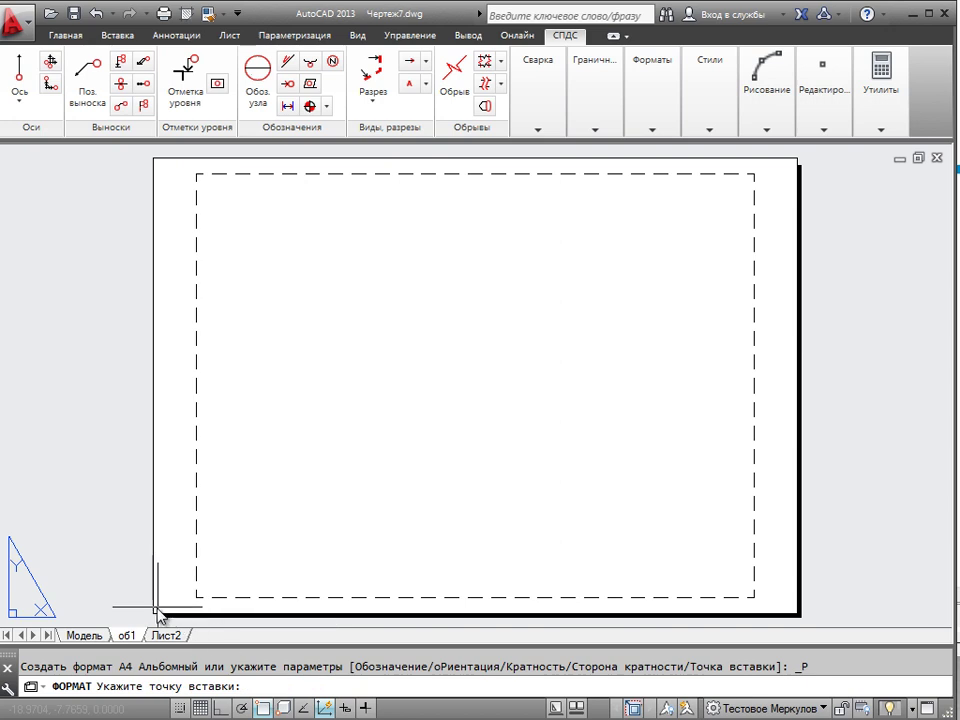
{"action": "left_click", "coordinate": [154, 615]}
{"action": "key", "text": "Return"}
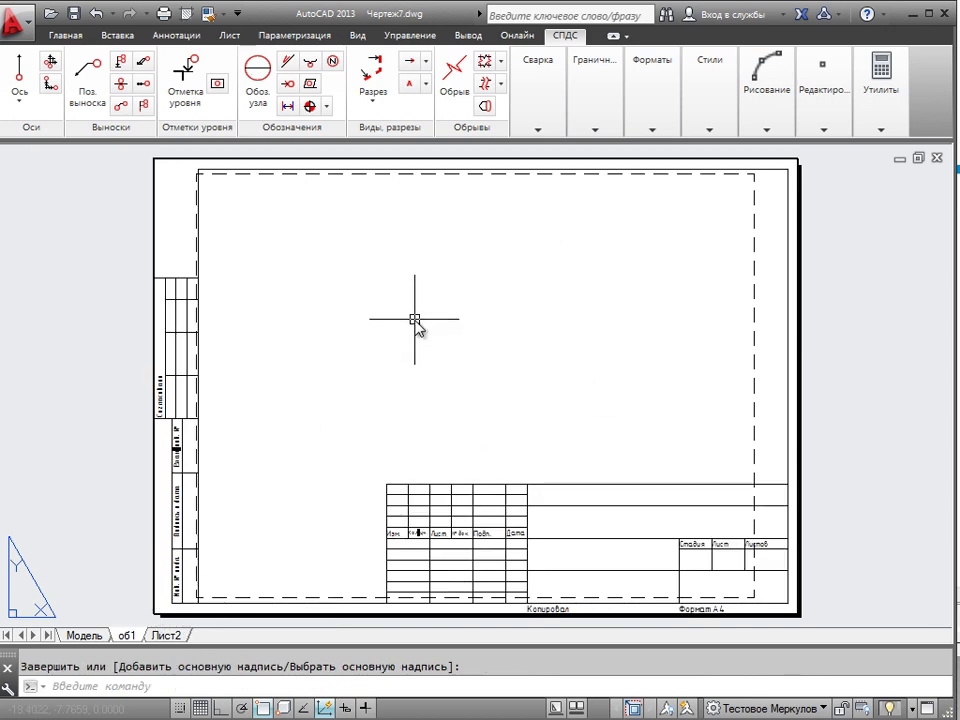
{"action": "left_click", "coordinate": [84, 636]}
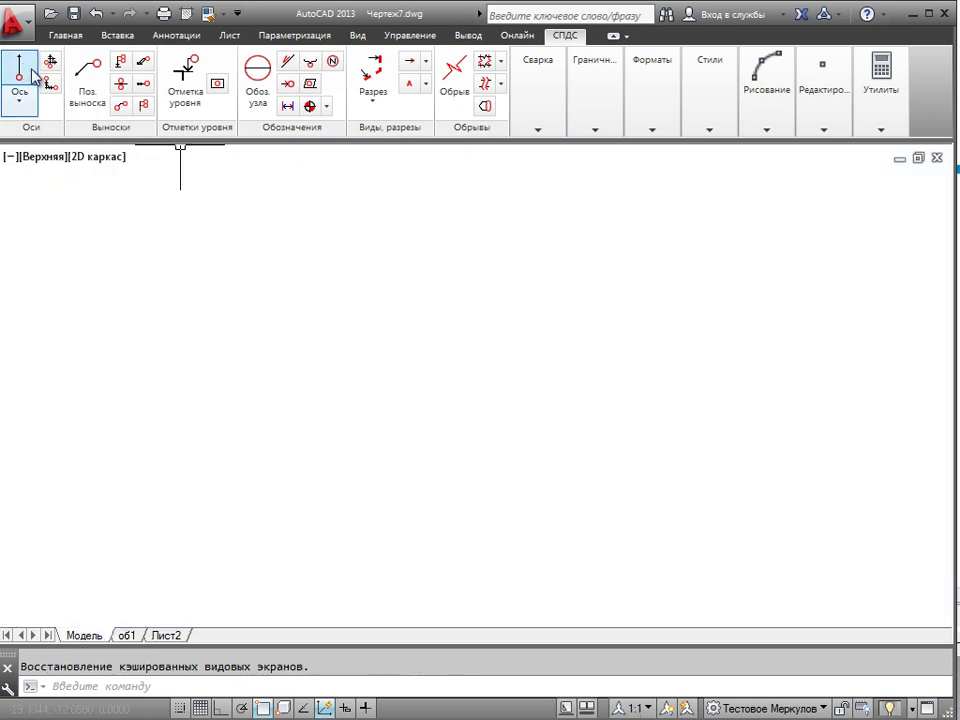
Step: Draw a sample circle and a rectangle overlapping its upper part
{"action": "left_click", "coordinate": [60, 37]}
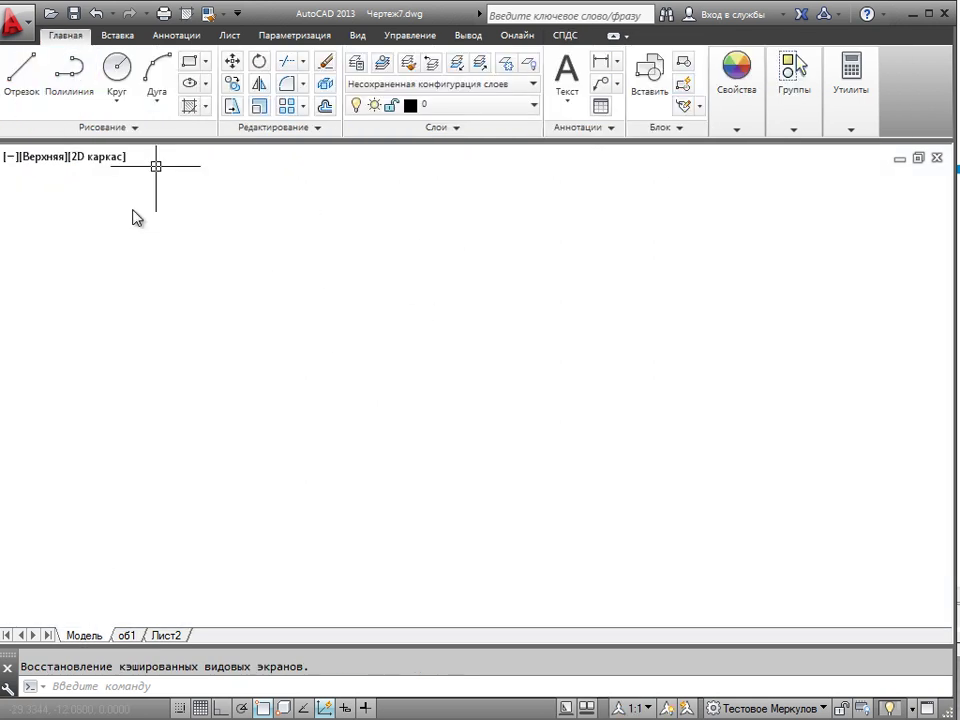
{"action": "left_click", "coordinate": [117, 68]}
{"action": "left_click", "coordinate": [181, 378]}
{"action": "left_click", "coordinate": [204, 286]}
{"action": "left_click", "coordinate": [189, 61]}
{"action": "left_click", "coordinate": [134, 247]}
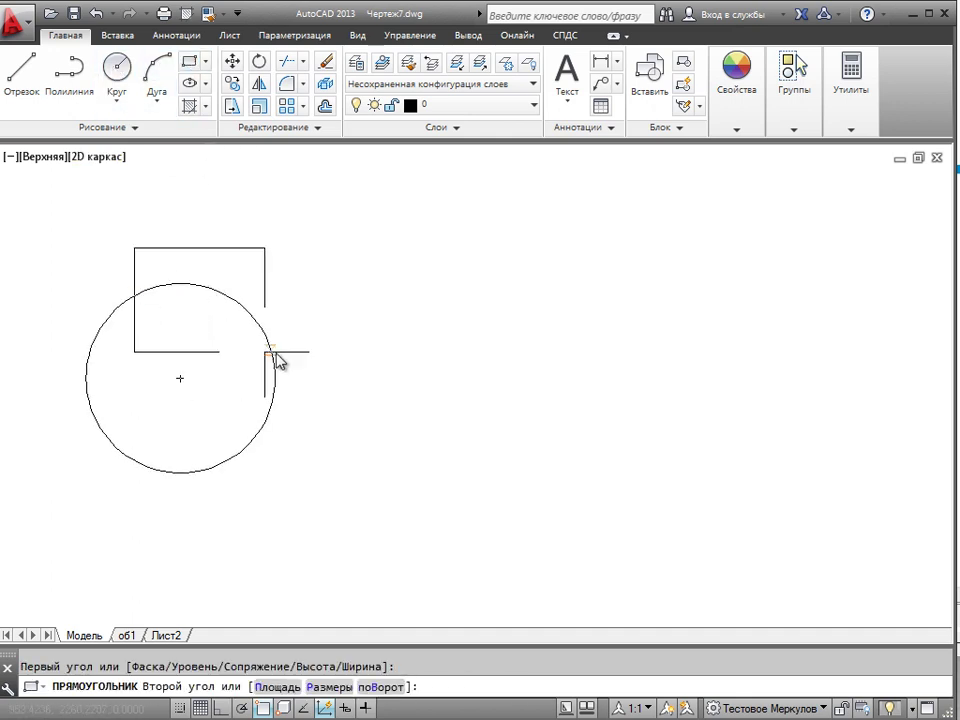
{"action": "left_click", "coordinate": [285, 353]}
{"action": "mouse_move", "coordinate": [319, 353]}
{"action": "middle_mouse_down"}
{"action": "mouse_move", "coordinate": [461, 411]}
{"action": "mouse_move", "coordinate": [413, 425]}
{"action": "middle_mouse_up"}
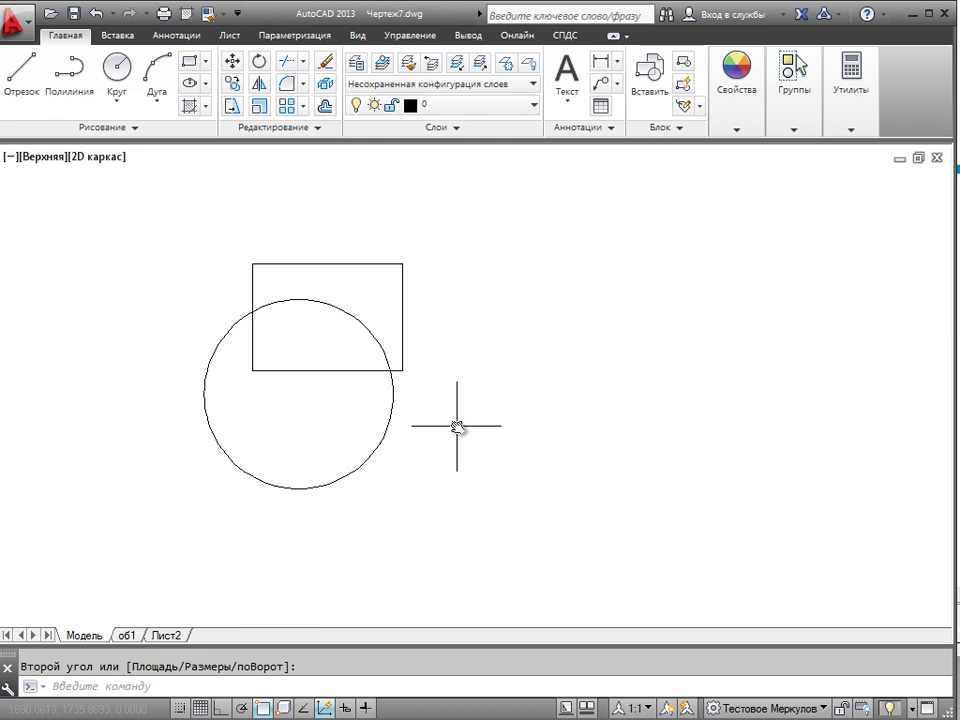
Step: Save the drawing as an AutoCAD Drawing Template (*.dwt) named 'пример'
{"action": "left_click", "coordinate": [25, 28]}
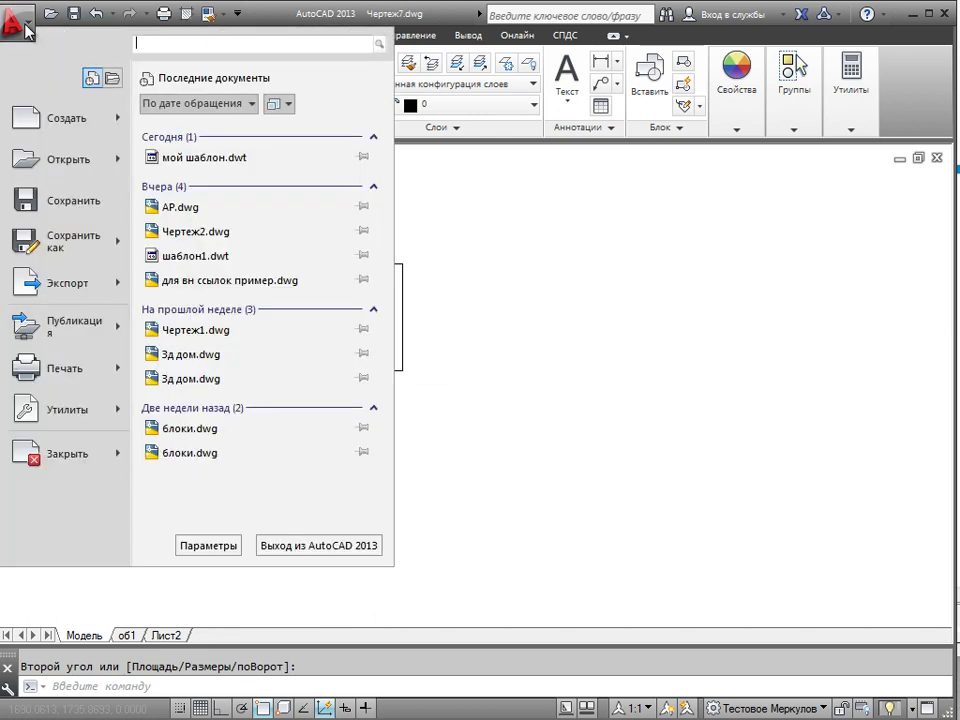
{"action": "left_click", "coordinate": [66, 240]}
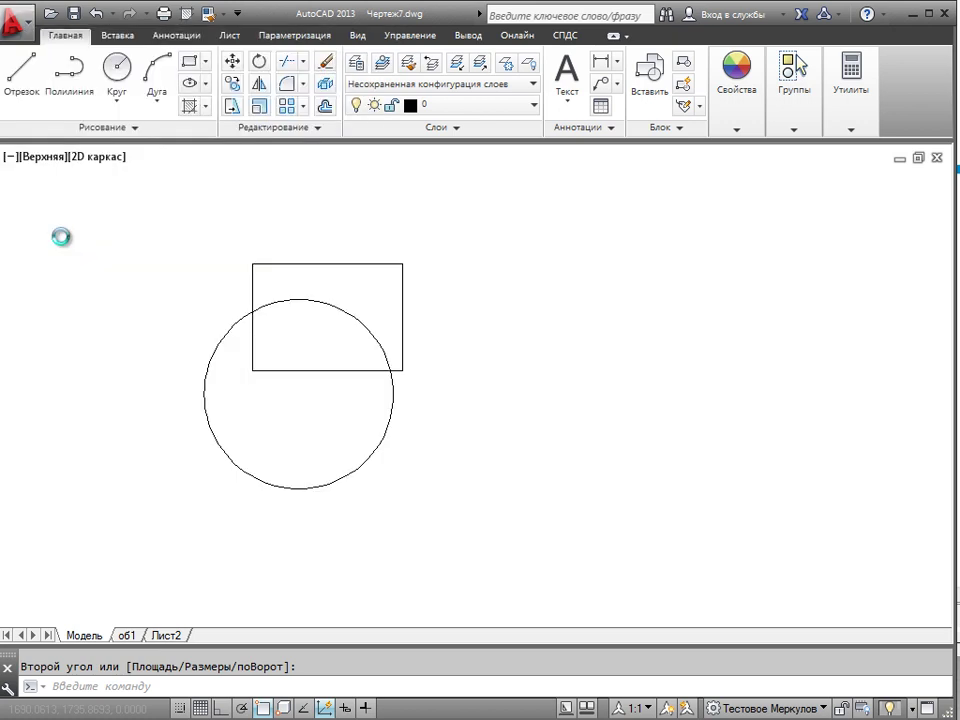
{"action": "left_click_drag", "start_coordinate": [281, 60], "coordinate": [461, 118]}
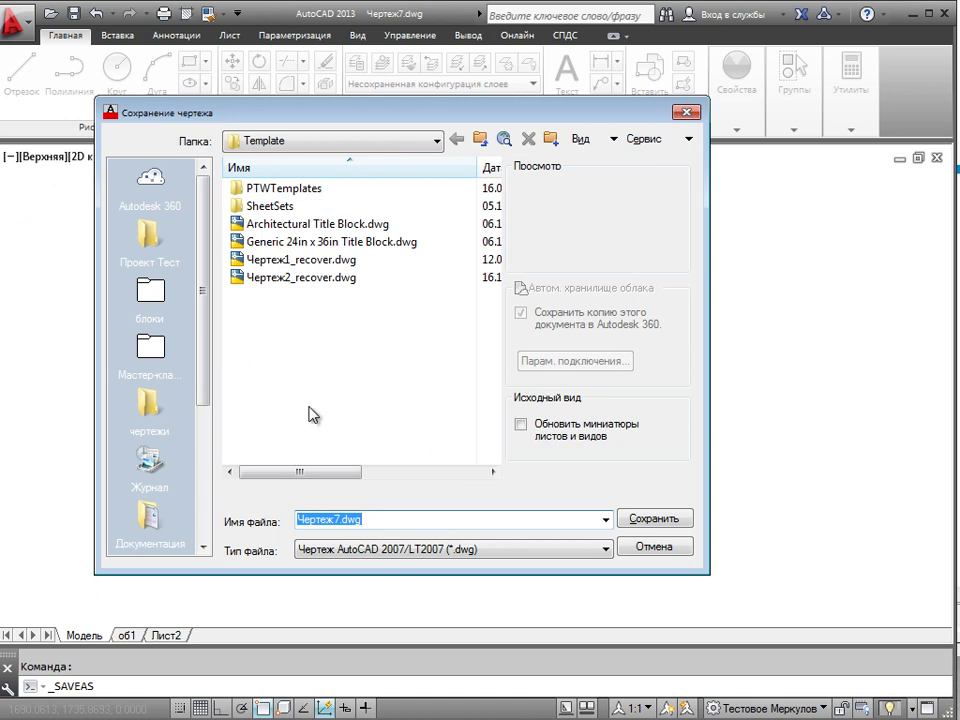
{"action": "left_click", "coordinate": [525, 553]}
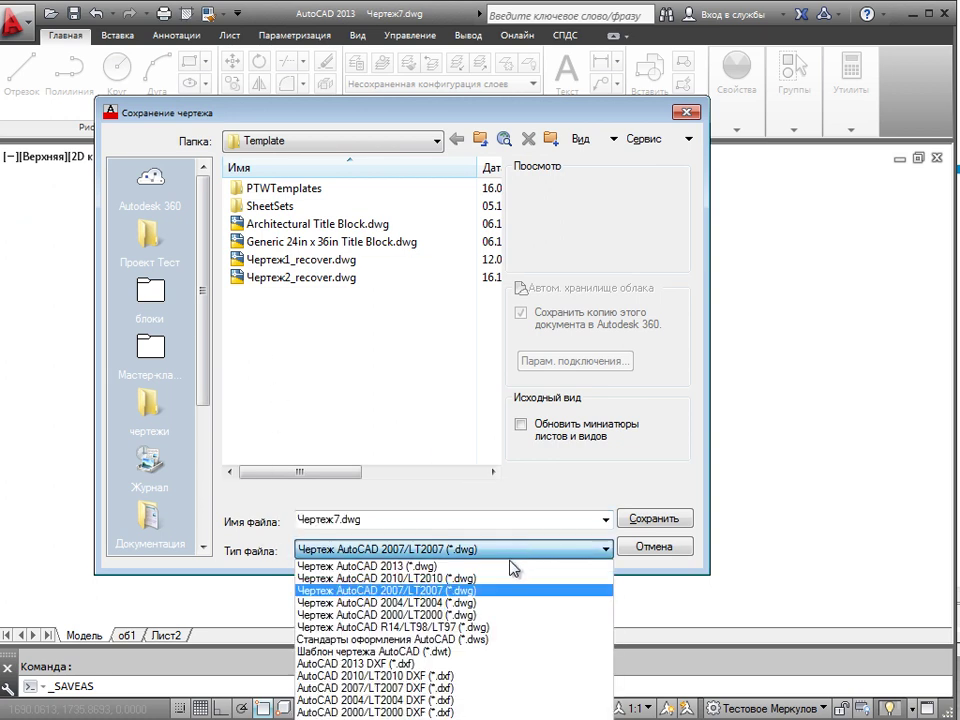
{"action": "left_click", "coordinate": [424, 654]}
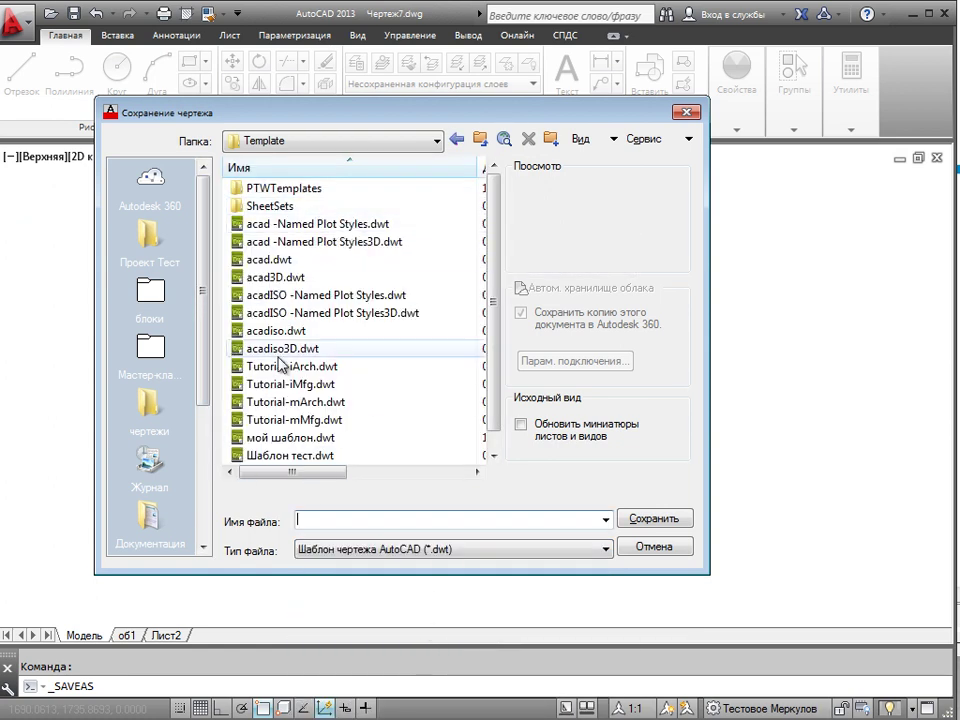
{"action": "left_click", "coordinate": [337, 521]}
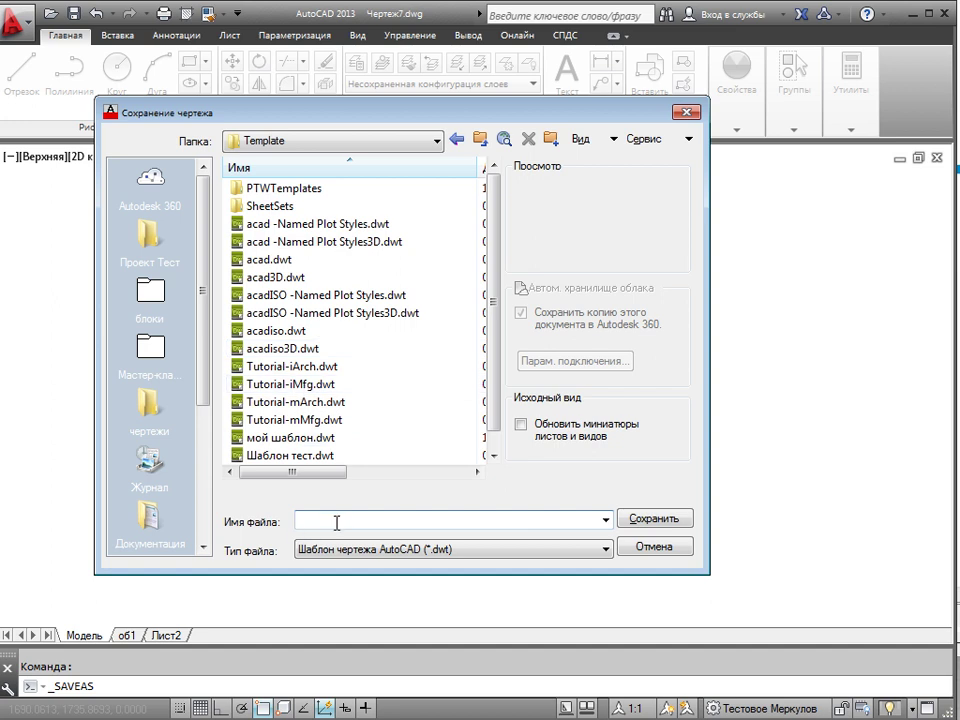
{"action": "type", "text": "пример"}
{"action": "left_click", "coordinate": [655, 519]}
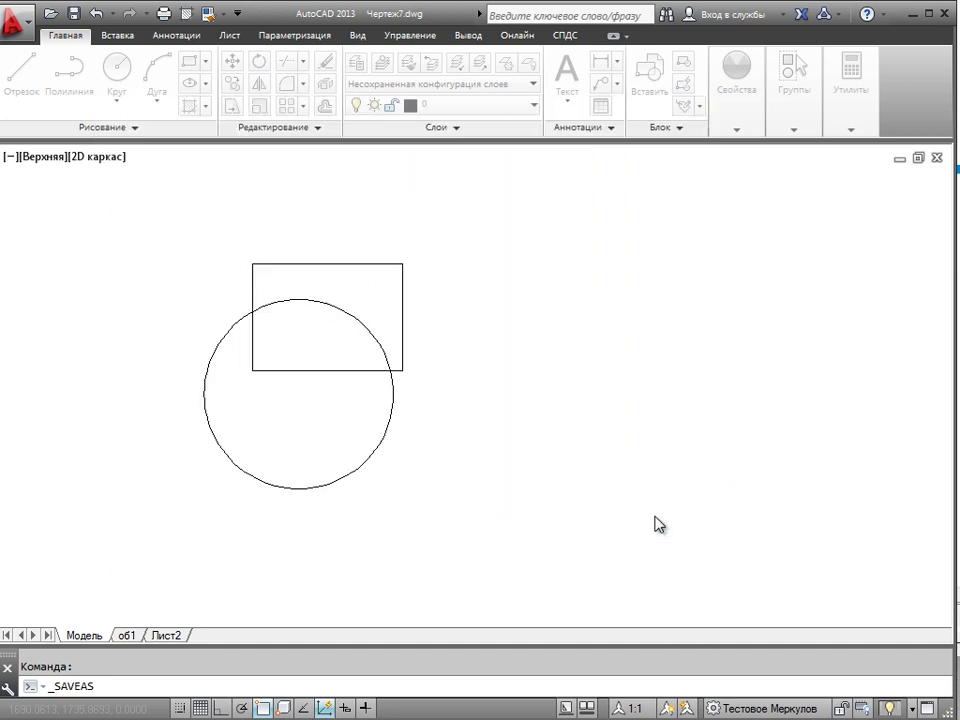
Step: Accept the template options and close the saved пример template drawing
{"action": "left_click", "coordinate": [334, 203]}
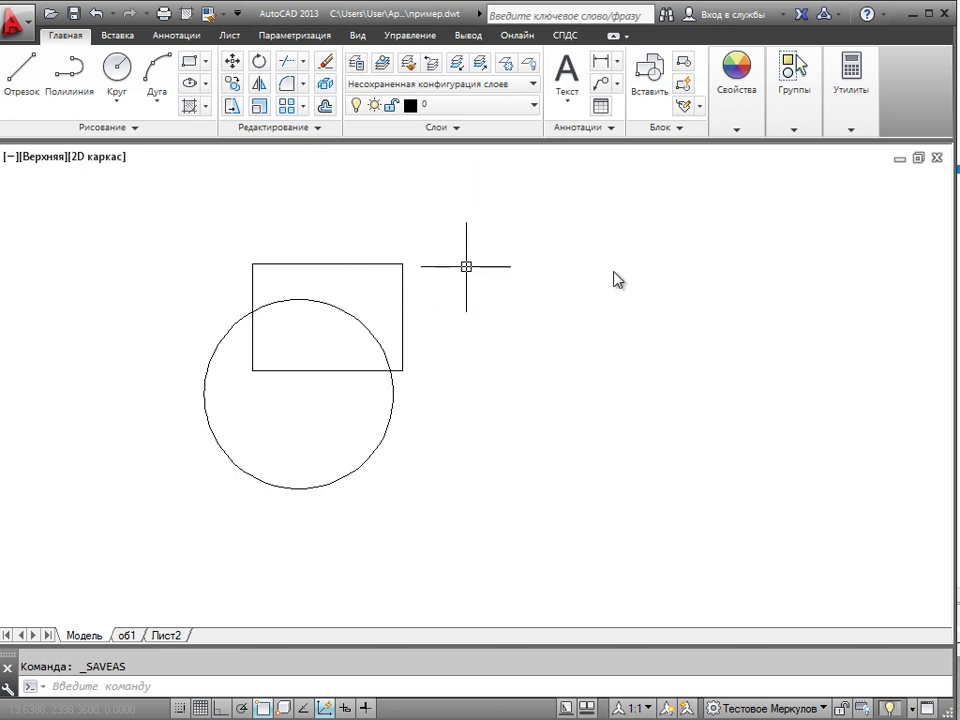
{"action": "left_click", "coordinate": [937, 158]}
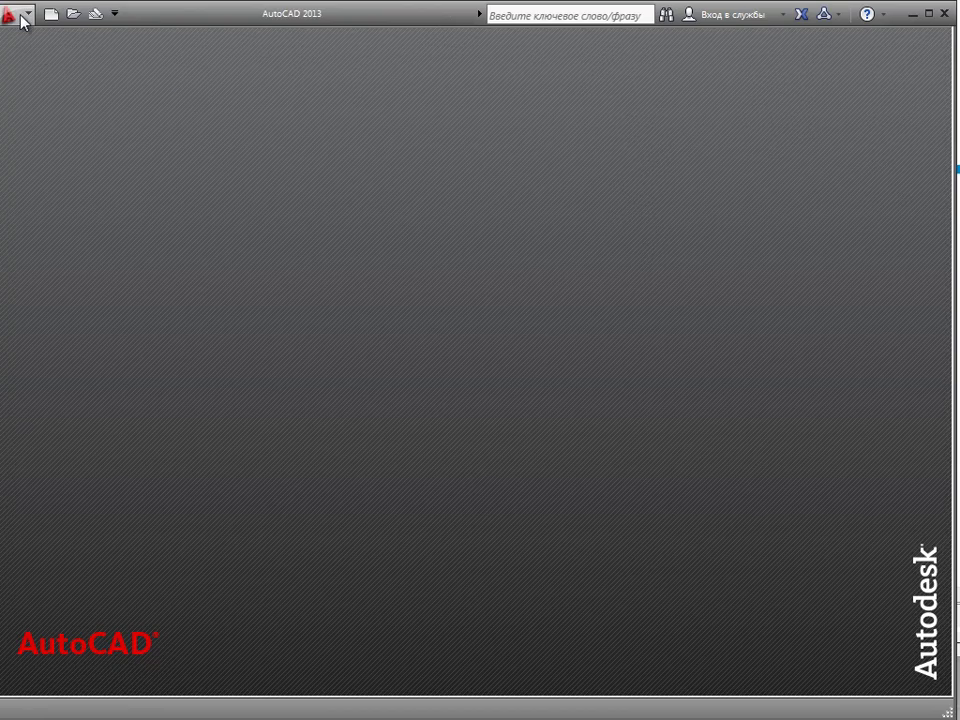
{"action": "left_click", "coordinate": [22, 18]}
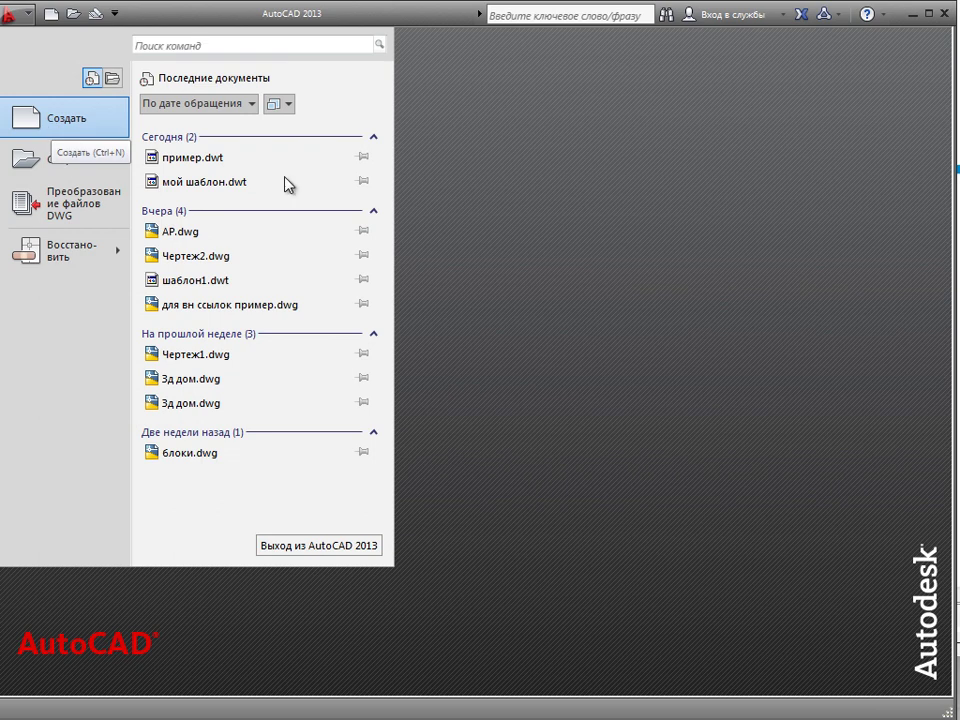
{"action": "left_click", "coordinate": [431, 258]}
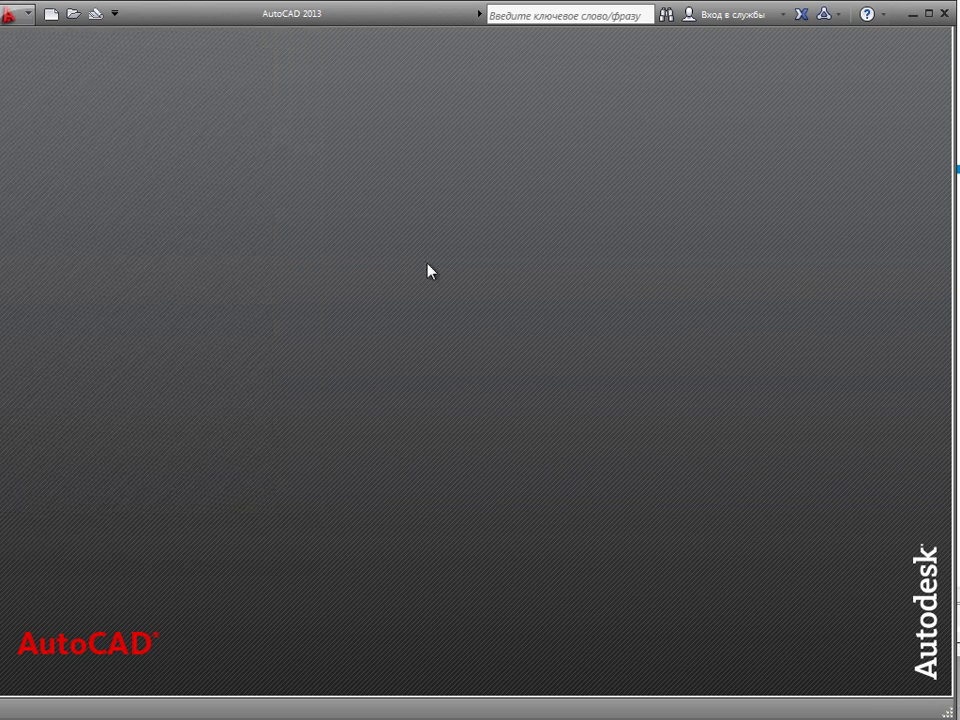
Step: Start a new drawing, Чертеж8.dwg, from the пример.dwt template
{"action": "key", "text": "ctrl+n"}
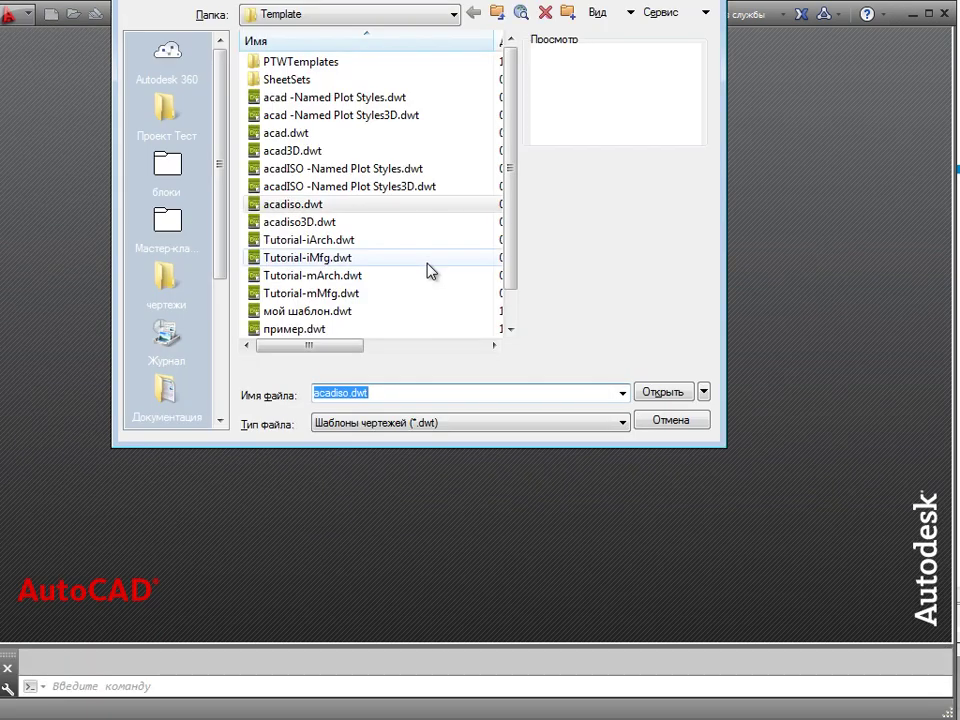
{"action": "left_click_drag", "start_coordinate": [340, 3], "coordinate": [322, 62]}
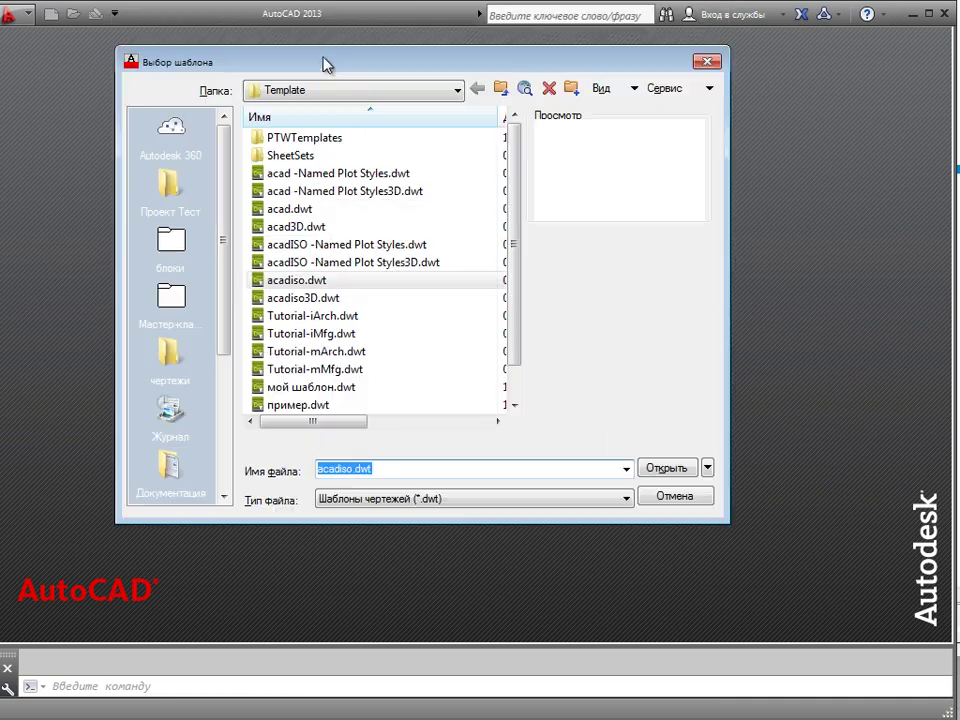
{"action": "left_click_drag", "start_coordinate": [514, 204], "coordinate": [527, 294]}
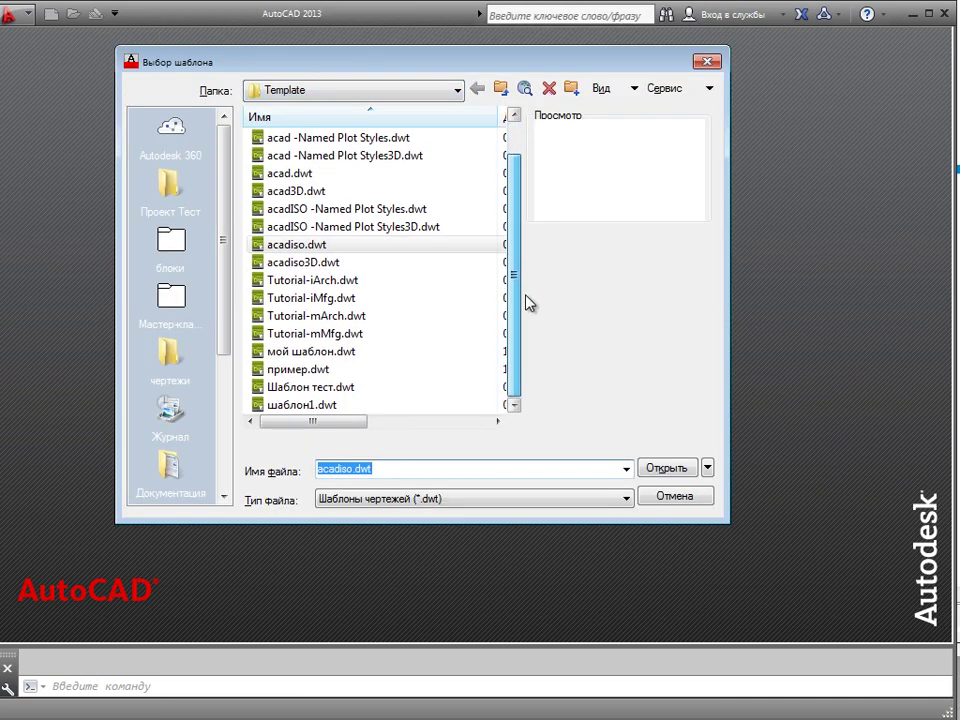
{"action": "mouse_move", "coordinate": [297, 369]}
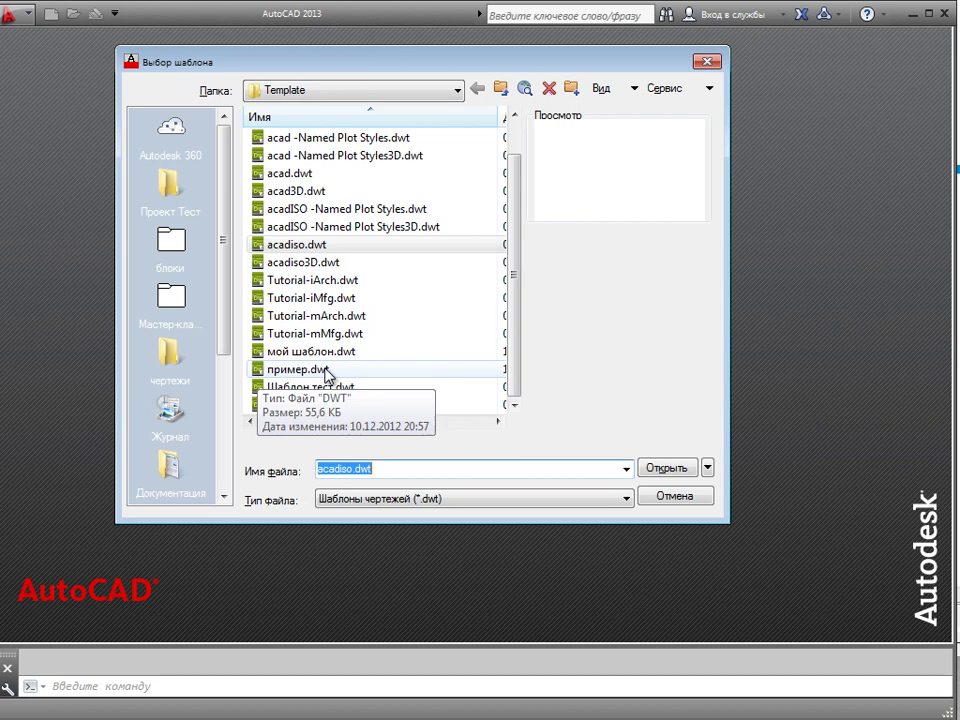
{"action": "left_click", "coordinate": [326, 371]}
{"action": "left_click", "coordinate": [667, 475]}
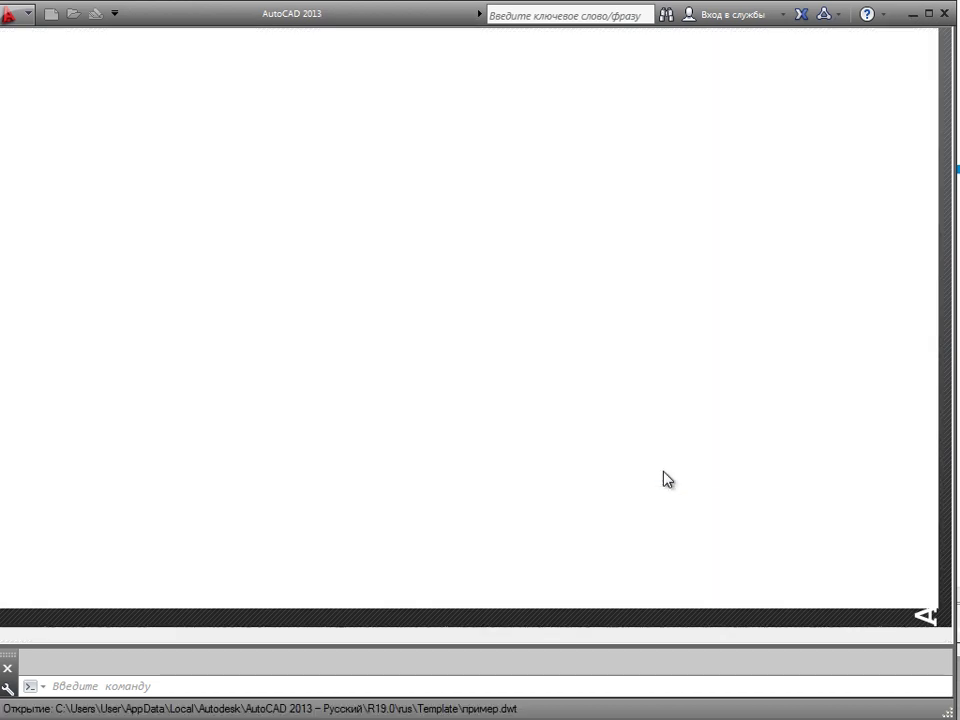
Step: Inspect the об1 layout with its A4 frame, then return to model space
{"action": "left_click", "coordinate": [489, 531]}
{"action": "left_click", "coordinate": [252, 265]}
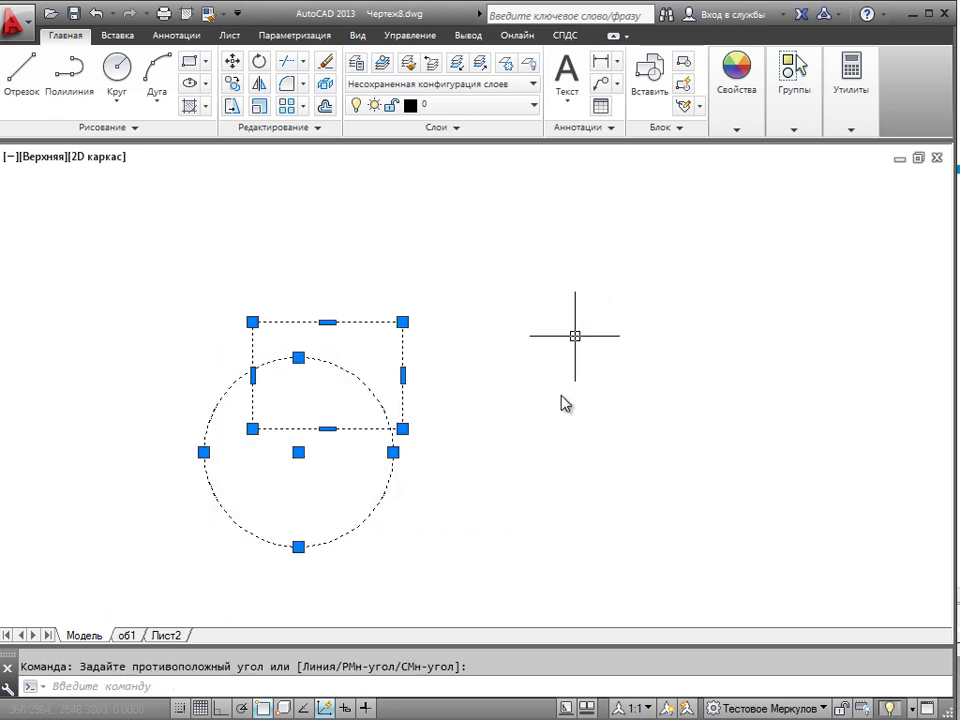
{"action": "key", "text": "Escape"}
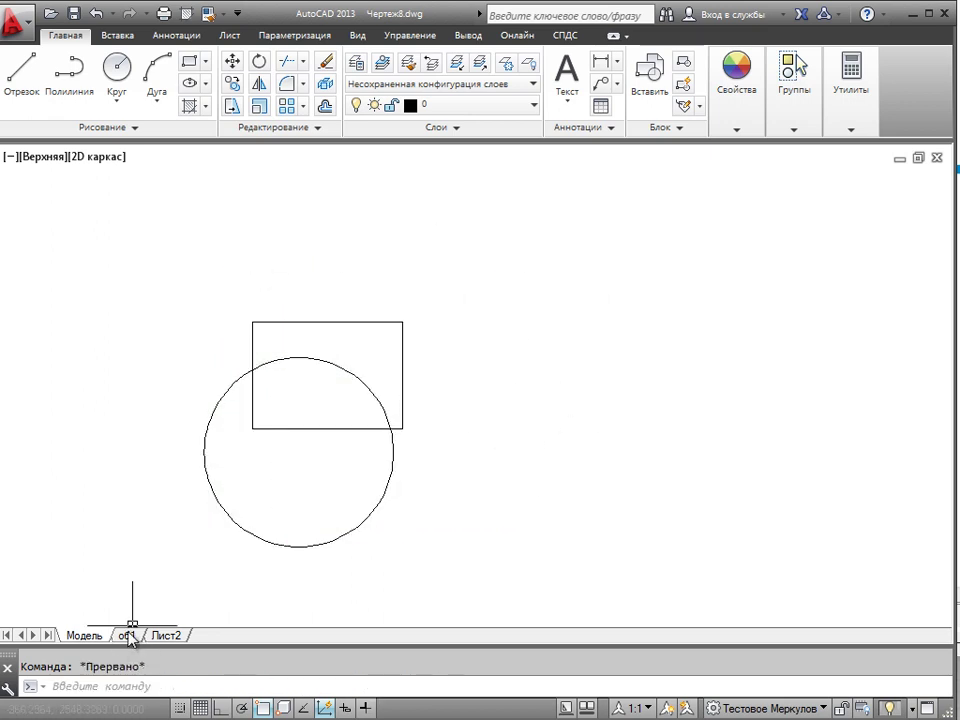
{"action": "left_click", "coordinate": [127, 636]}
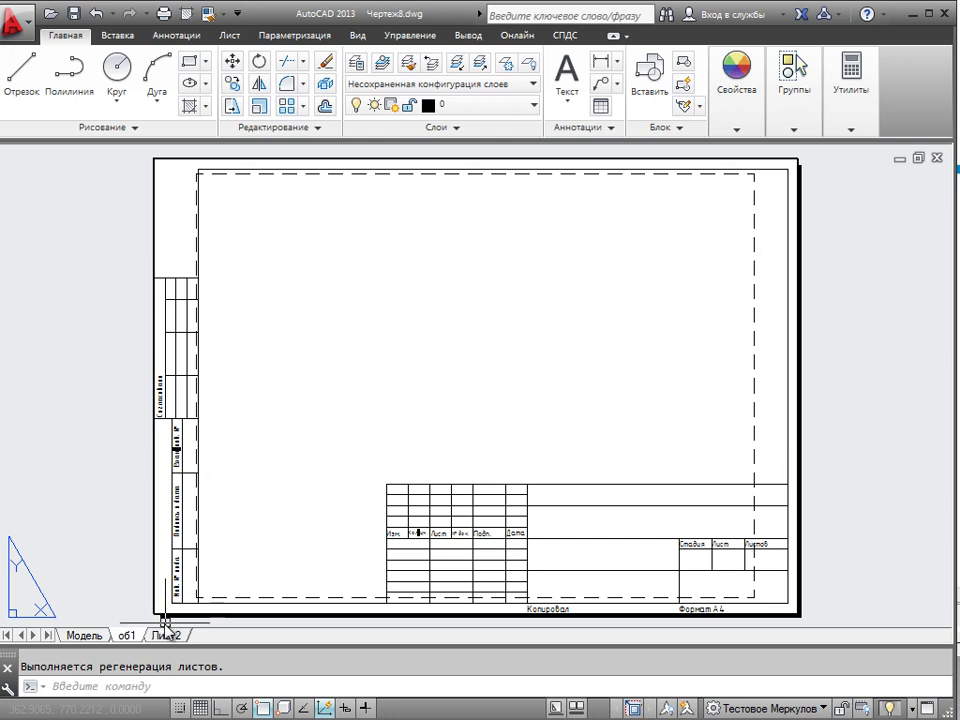
{"action": "left_click", "coordinate": [93, 637]}
Step: Erase the circle and rectangle with a crossing selection
{"action": "left_click", "coordinate": [467, 568]}
{"action": "left_click", "coordinate": [135, 277]}
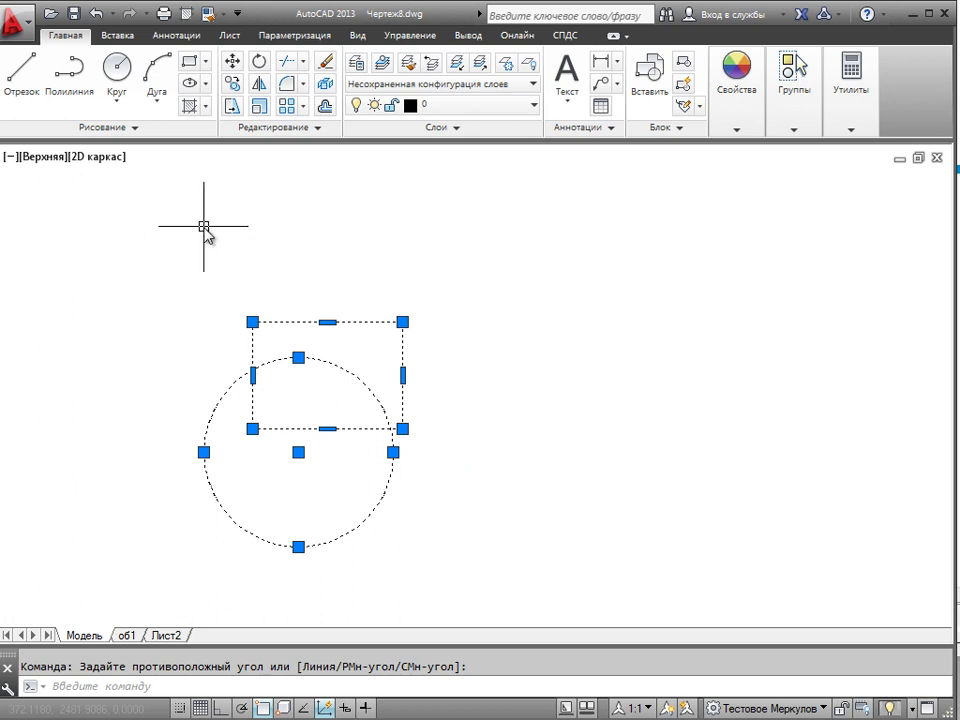
{"action": "key", "text": "Delete"}
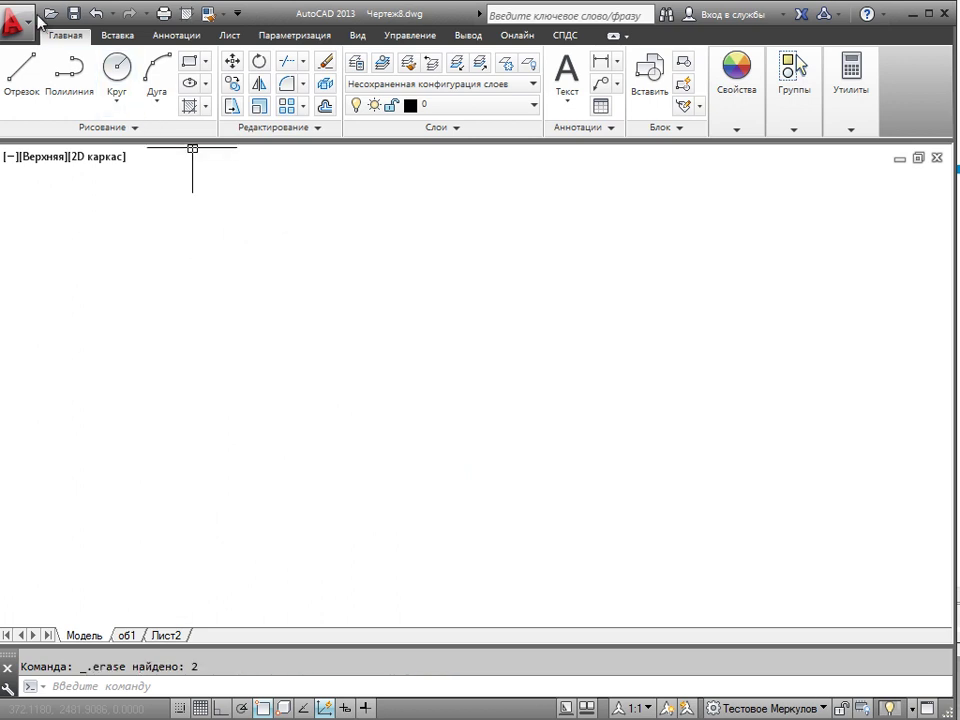
Step: Save the emptied drawing as a .dwt, overwriting пример.dwt and accepting the template options
{"action": "left_click", "coordinate": [22, 24]}
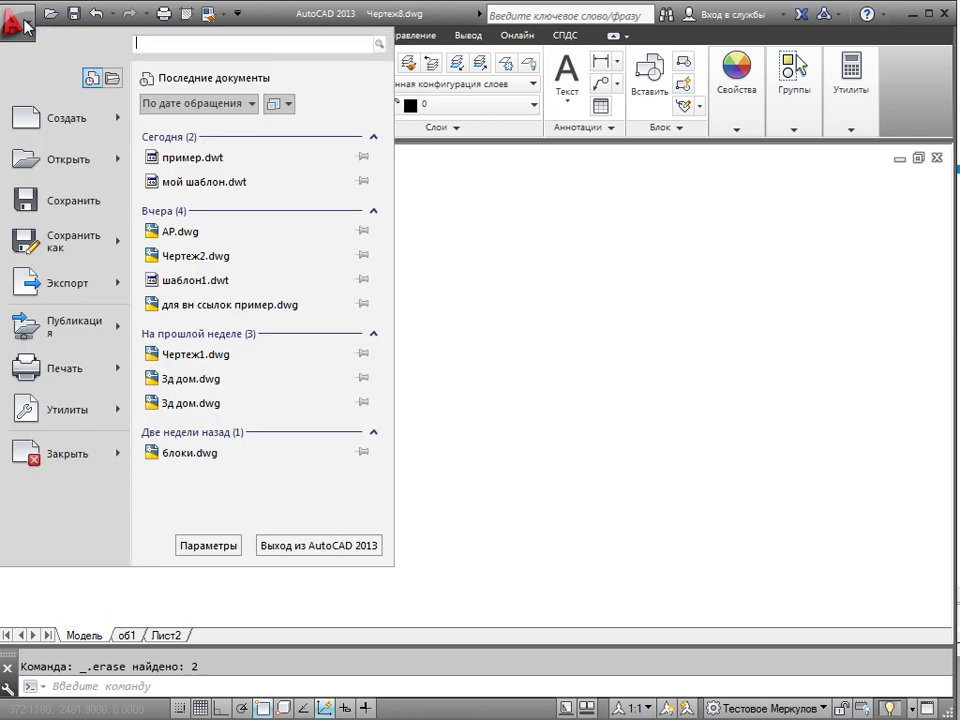
{"action": "left_click", "coordinate": [43, 244]}
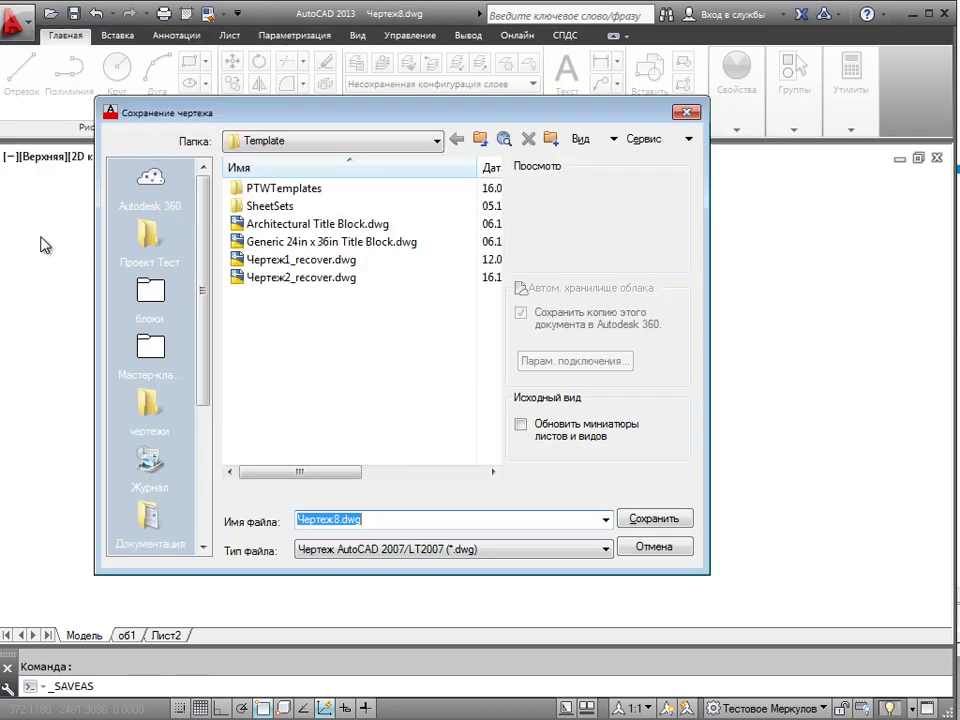
{"action": "left_click", "coordinate": [686, 112]}
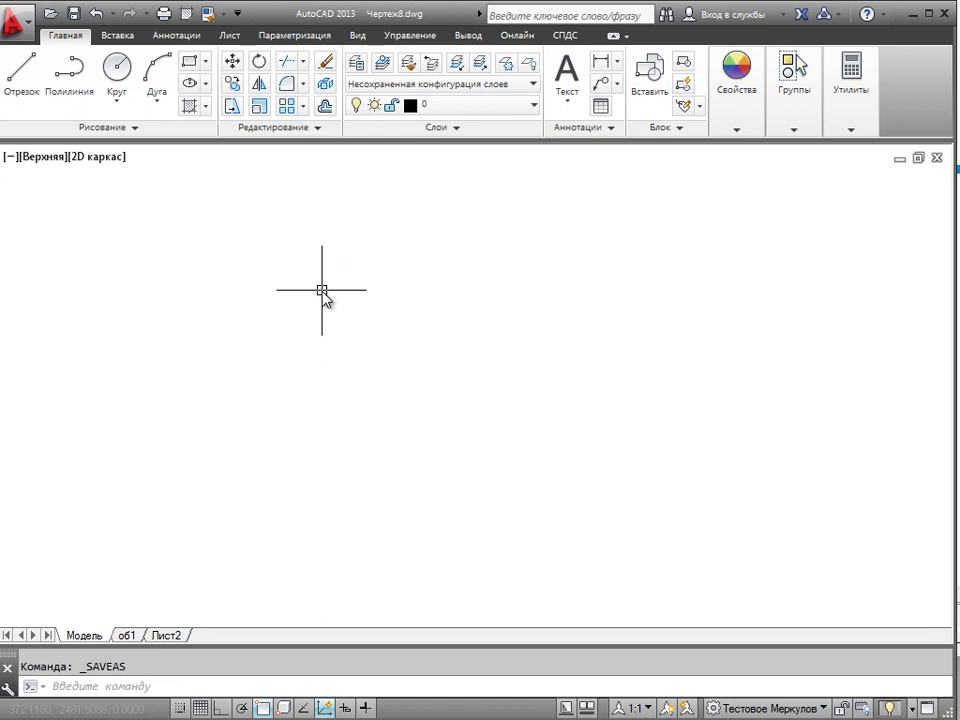
{"action": "key", "text": "ctrl+shift+s"}
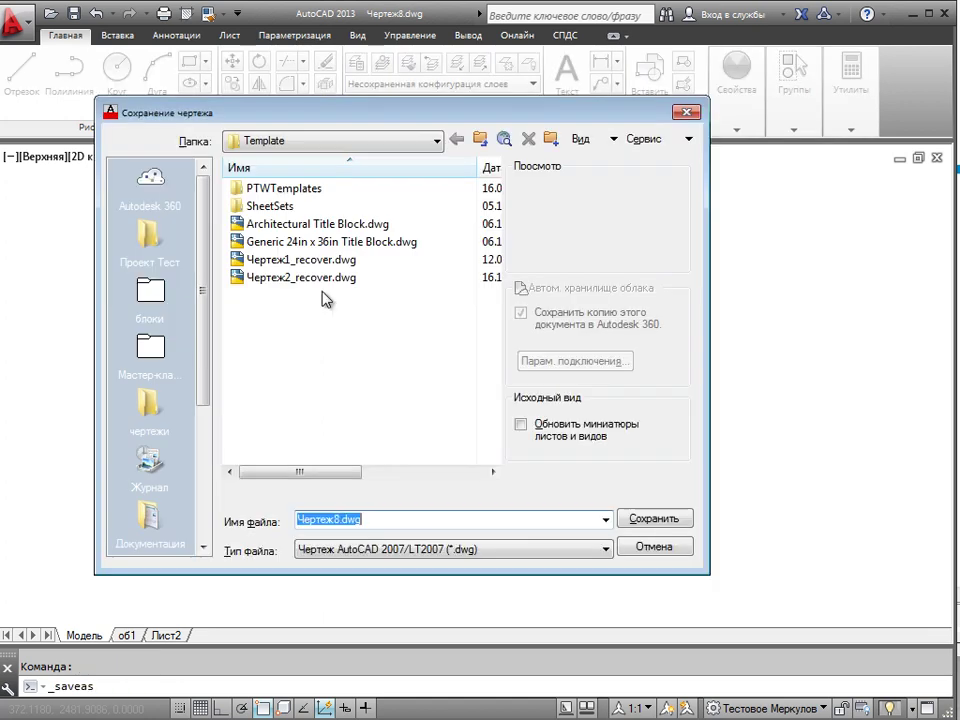
{"action": "left_click", "coordinate": [443, 549]}
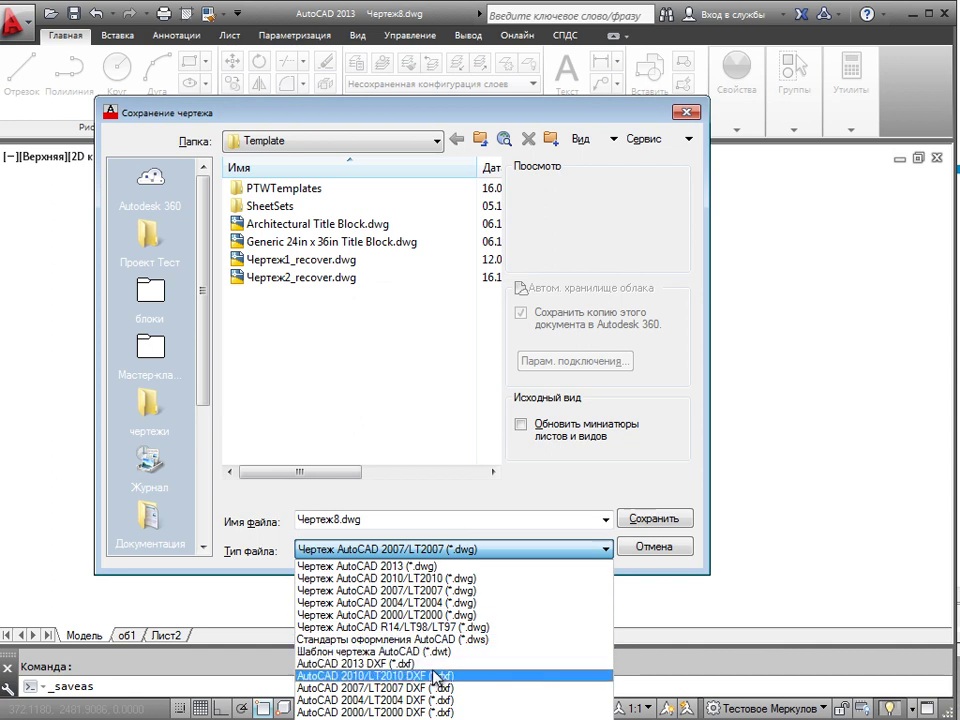
{"action": "left_click", "coordinate": [410, 651]}
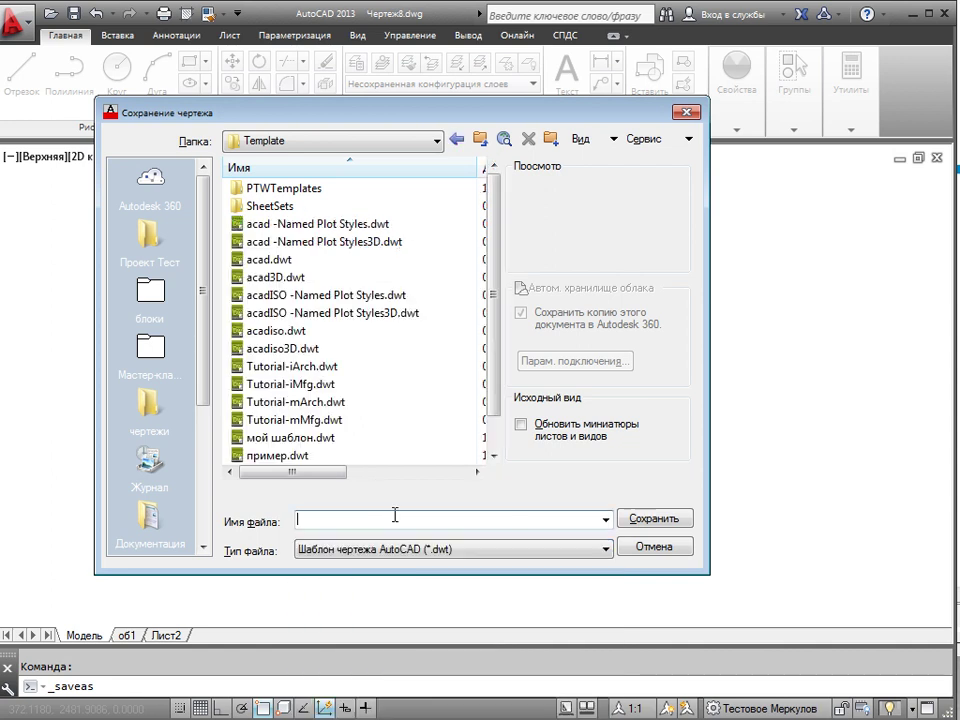
{"action": "left_click", "coordinate": [264, 455]}
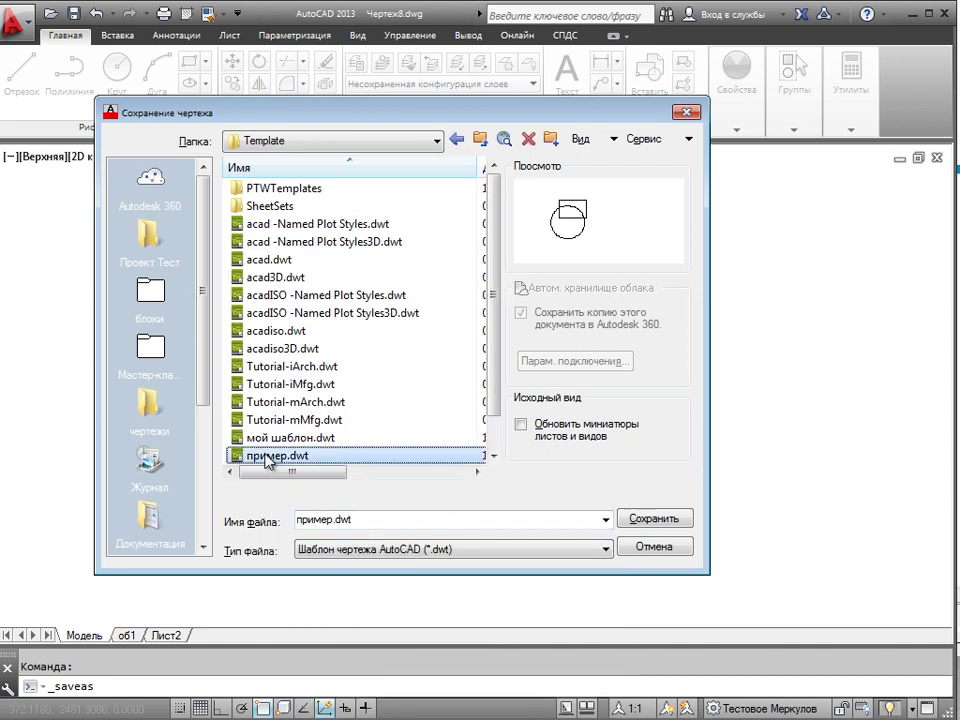
{"action": "left_click", "coordinate": [660, 527]}
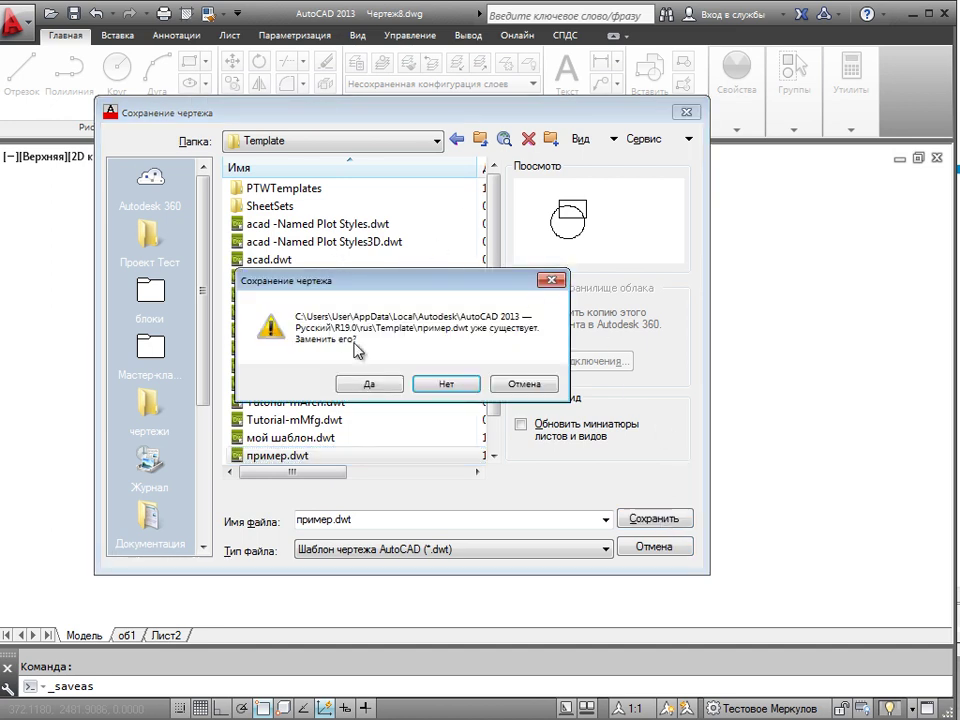
{"action": "left_click", "coordinate": [376, 386]}
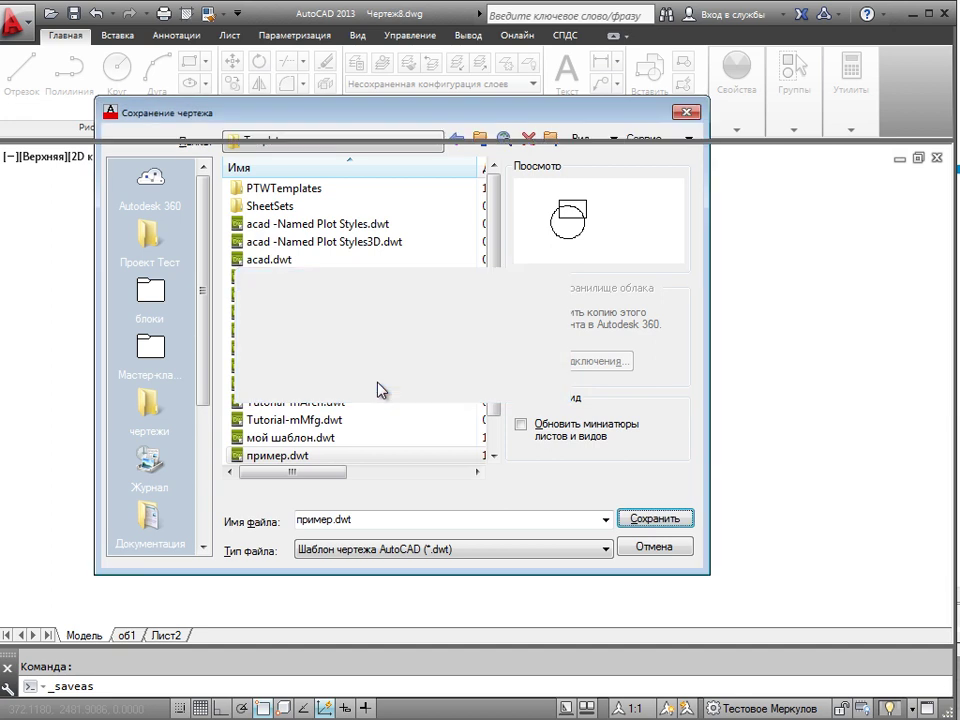
{"action": "left_click", "coordinate": [350, 204]}
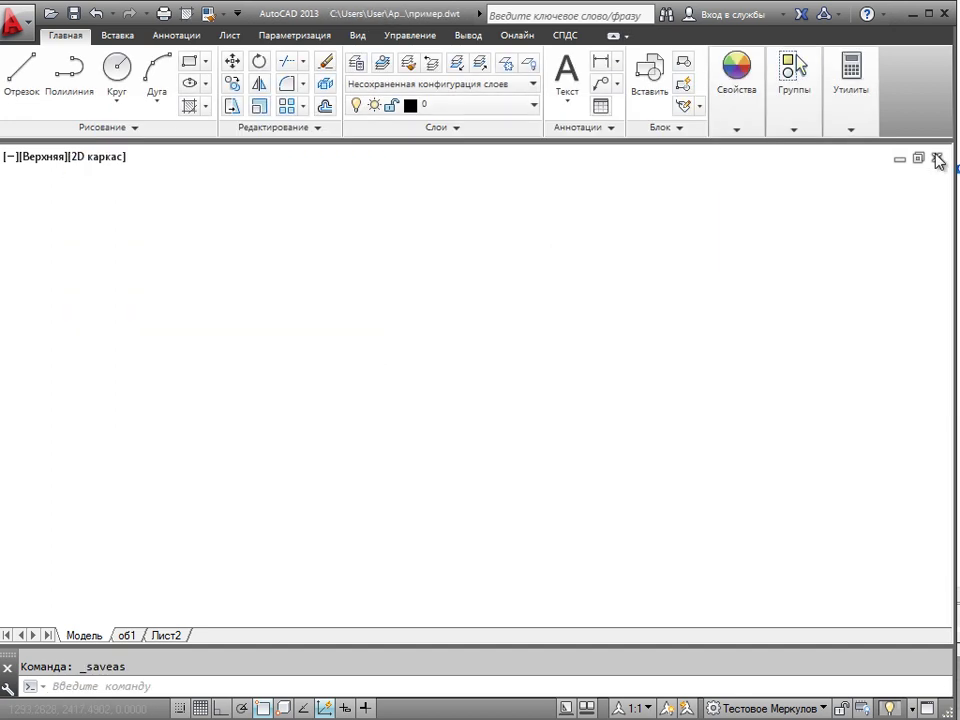
Step: Close the пример.dwt template drawing
{"action": "left_click", "coordinate": [938, 160]}
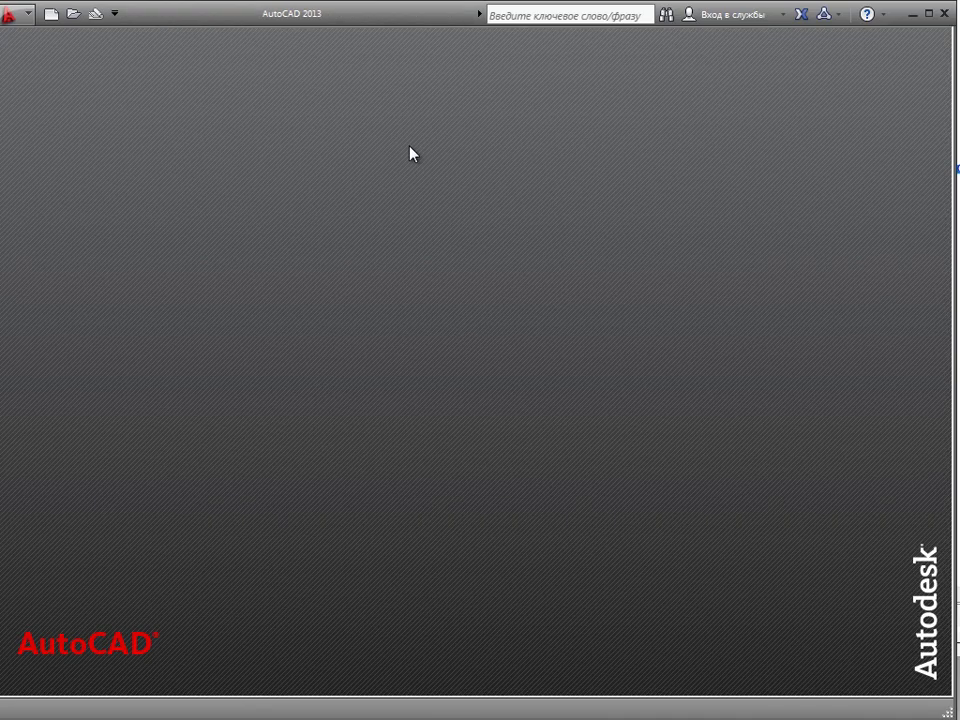
{"action": "left_click", "coordinate": [28, 14]}
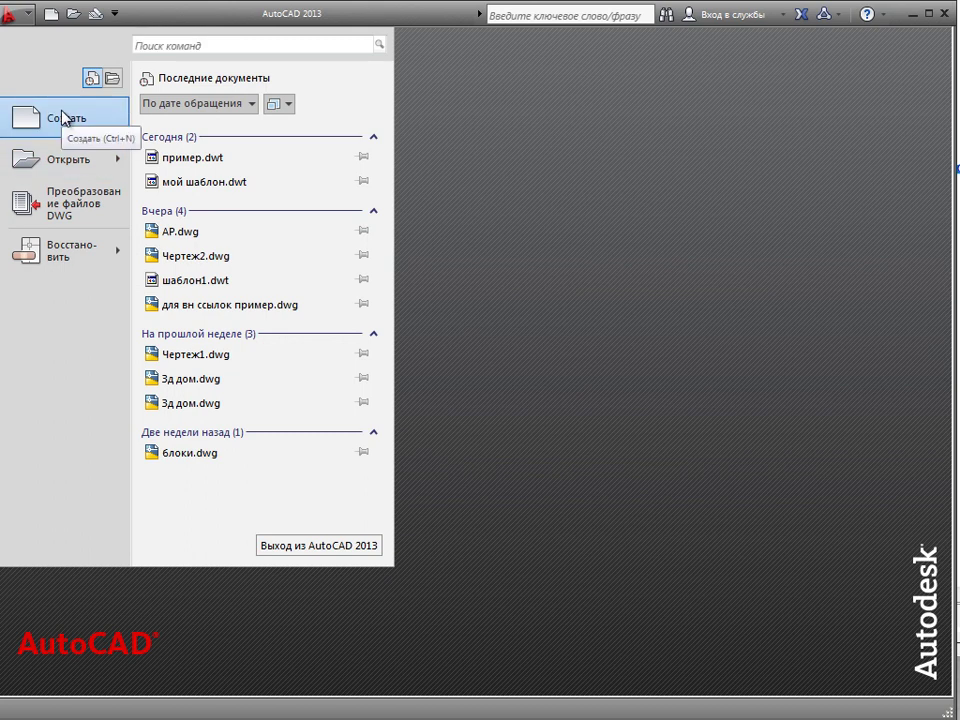
{"action": "left_click", "coordinate": [449, 177]}
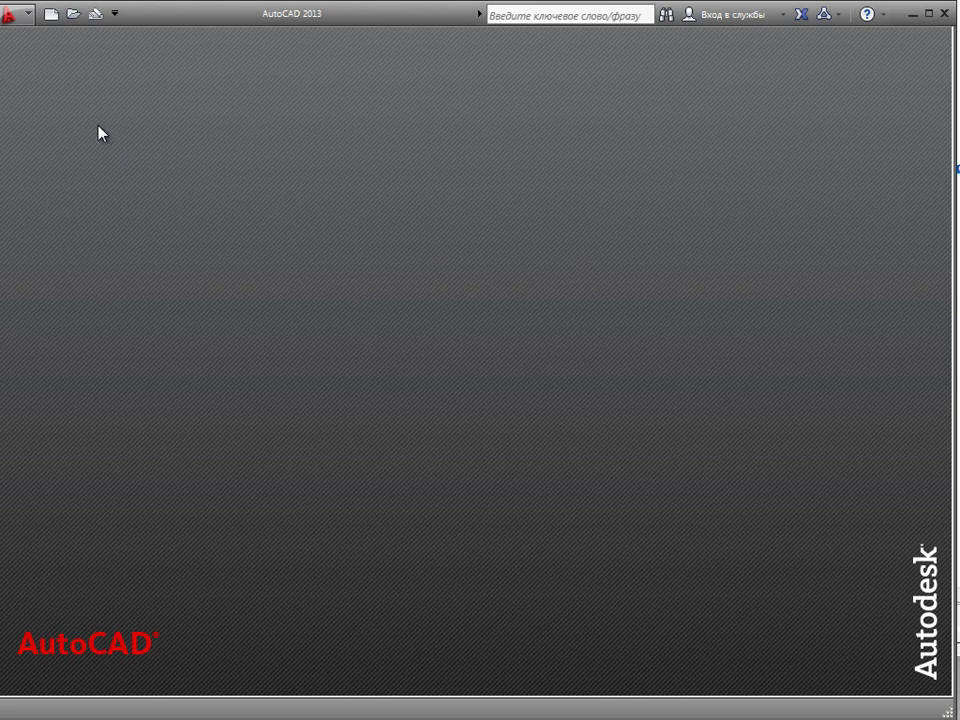
Step: Create the new drawing Чертеж9.dwg from the updated пример.dwt template
{"action": "left_click", "coordinate": [50, 14]}
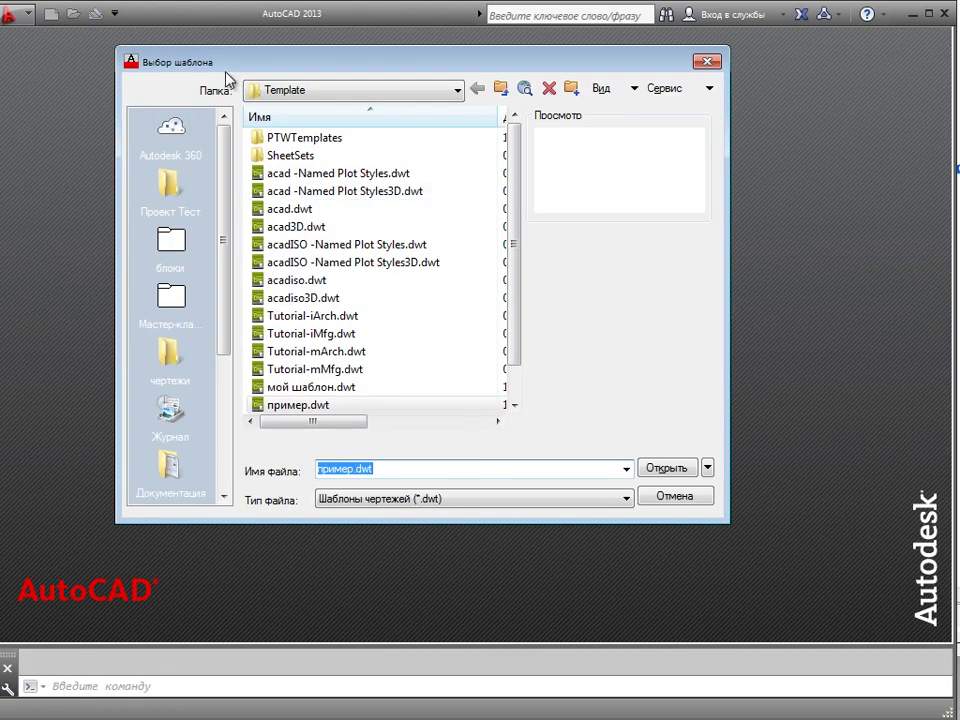
{"action": "left_click", "coordinate": [711, 64]}
{"action": "left_click", "coordinate": [16, 15]}
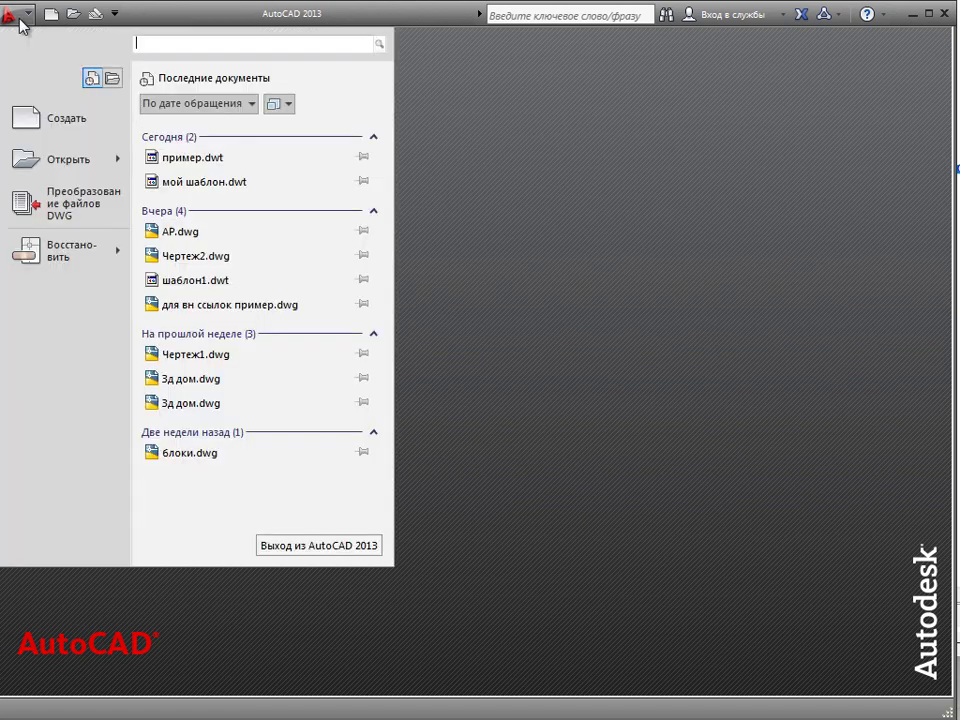
{"action": "left_click", "coordinate": [28, 118]}
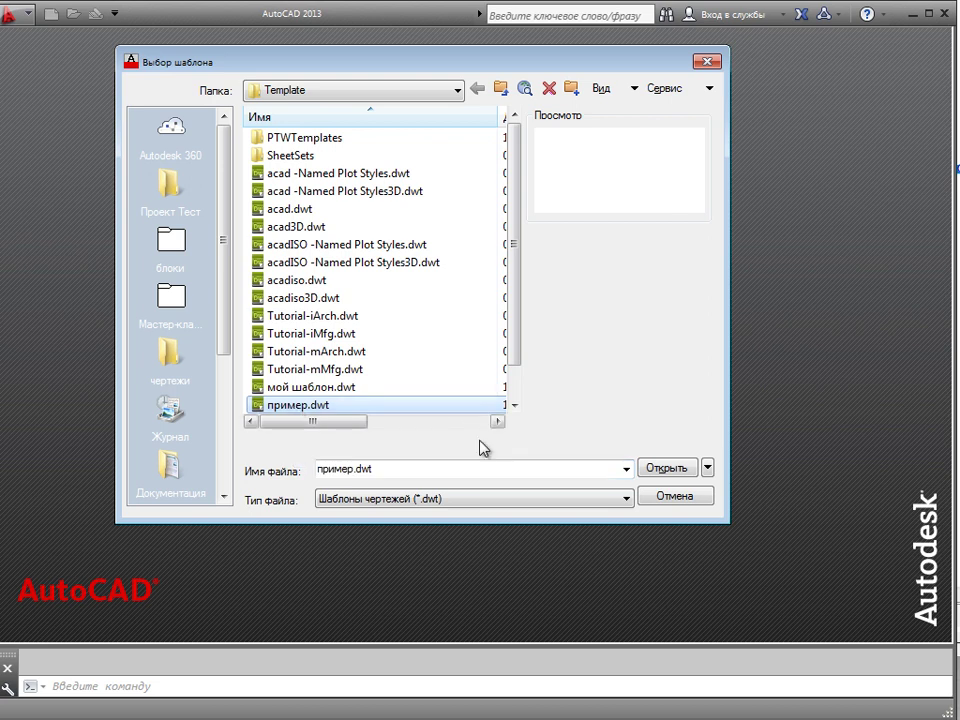
{"action": "left_click", "coordinate": [658, 472]}
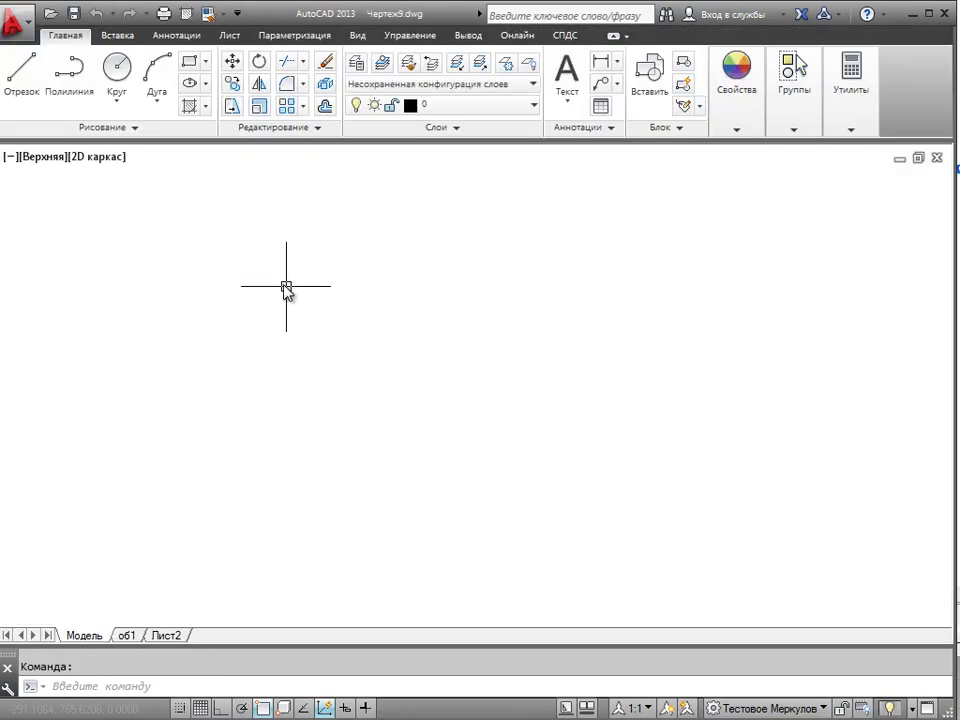
Step: Open the Options dialog with the НА command
{"action": "left_click", "coordinate": [26, 30]}
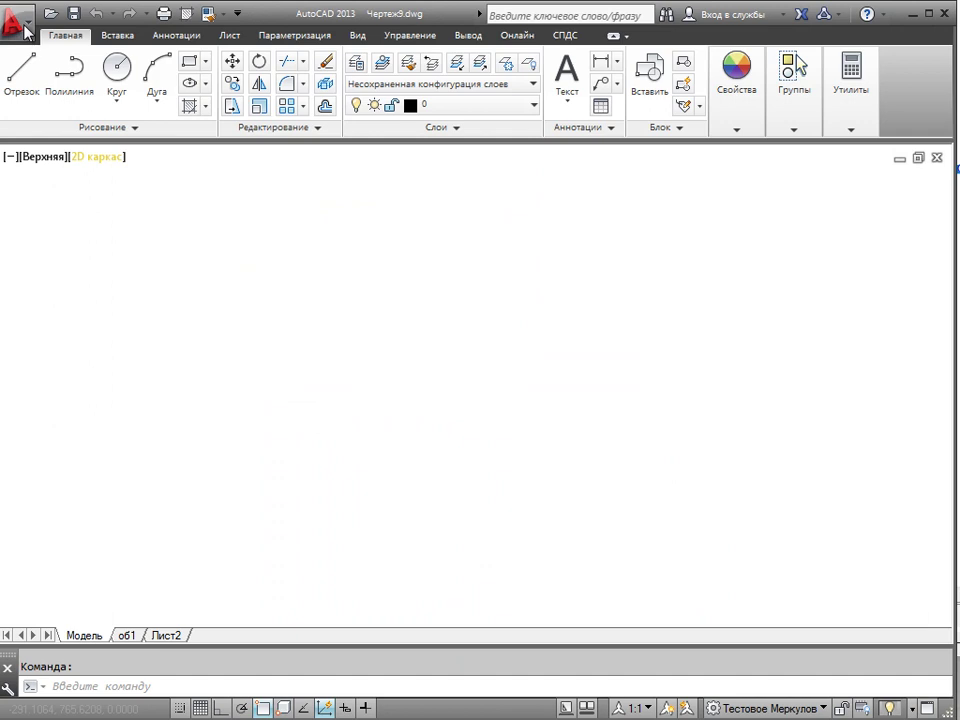
{"action": "left_click", "coordinate": [420, 508]}
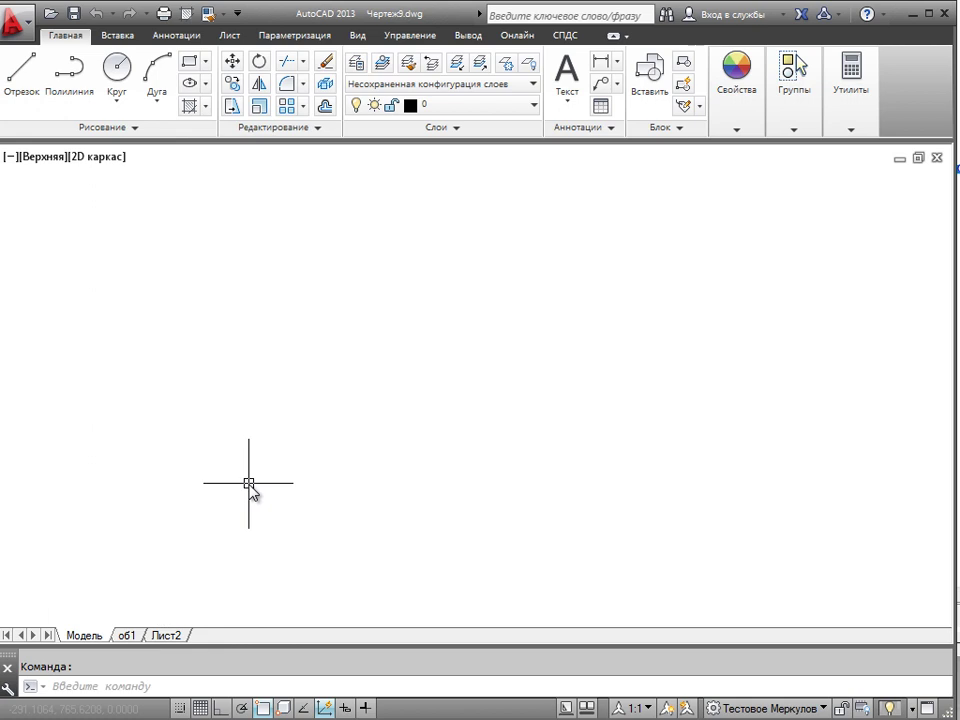
{"action": "type", "text": "НА"}
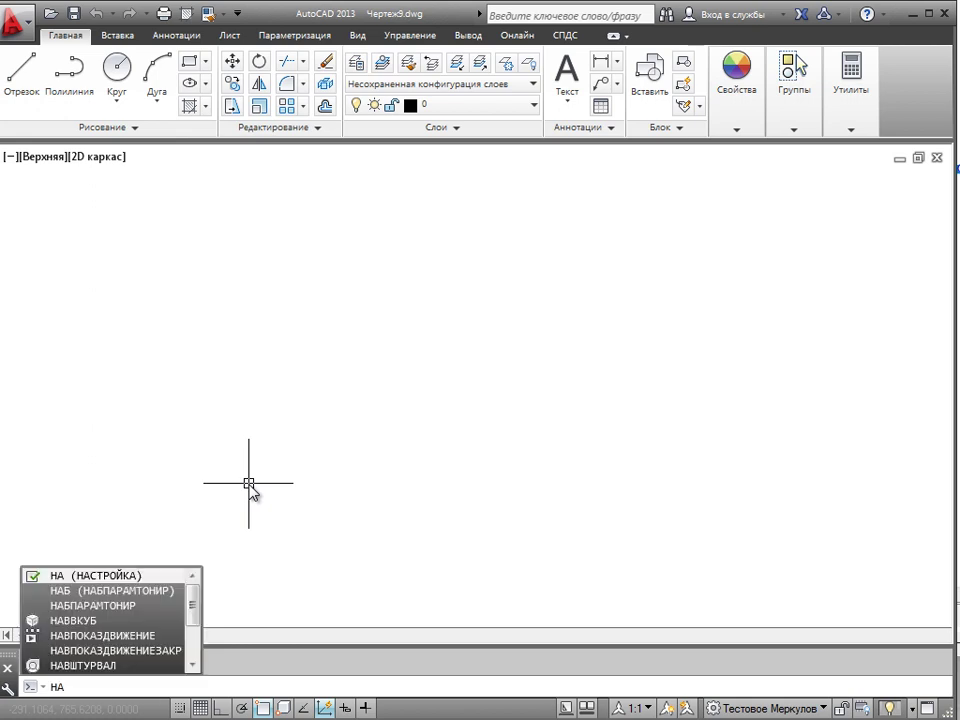
{"action": "key", "text": "Return"}
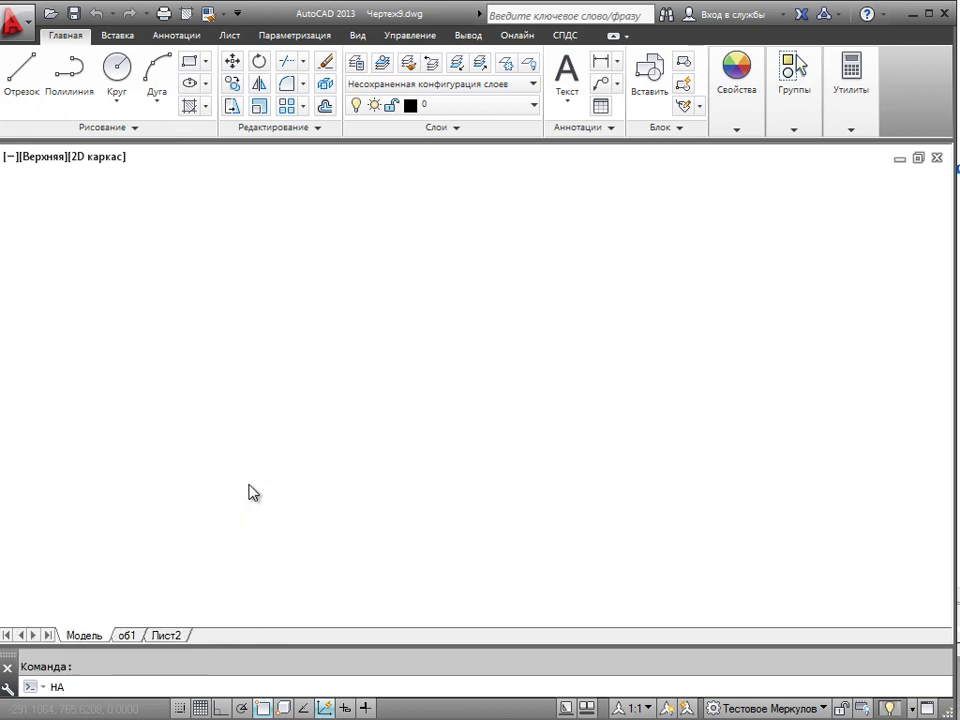
{"action": "left_click_drag", "start_coordinate": [202, 2], "coordinate": [362, 132]}
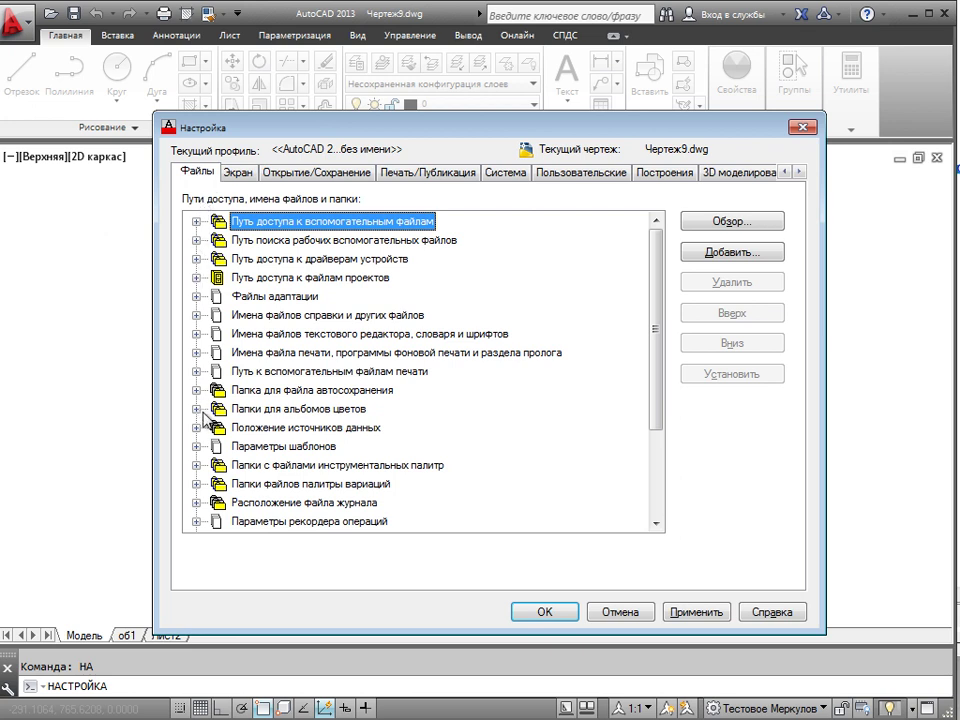
Step: Under Template Settings, select the QNEW default template value Нет and browse for a file
{"action": "left_click", "coordinate": [197, 448]}
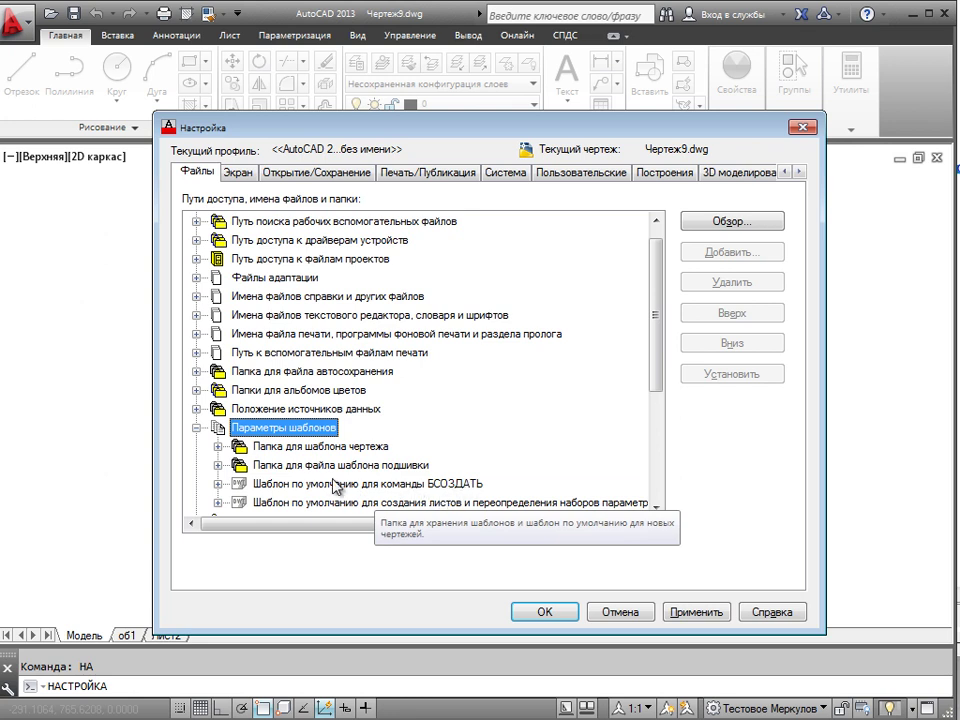
{"action": "left_click", "coordinate": [218, 484]}
{"action": "left_click", "coordinate": [283, 503]}
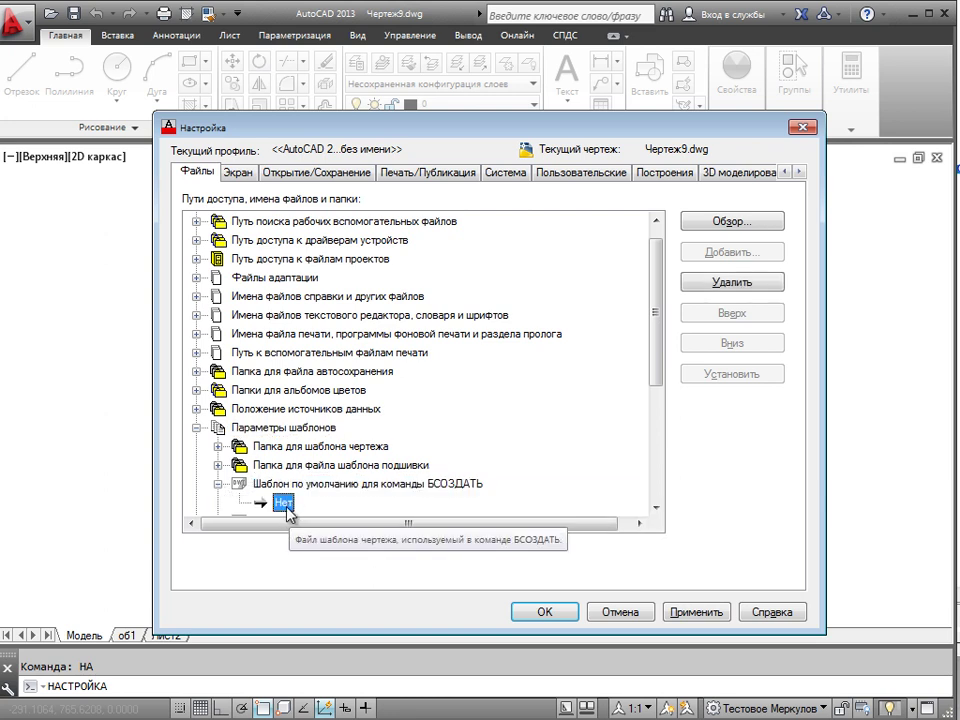
{"action": "left_click", "coordinate": [731, 221]}
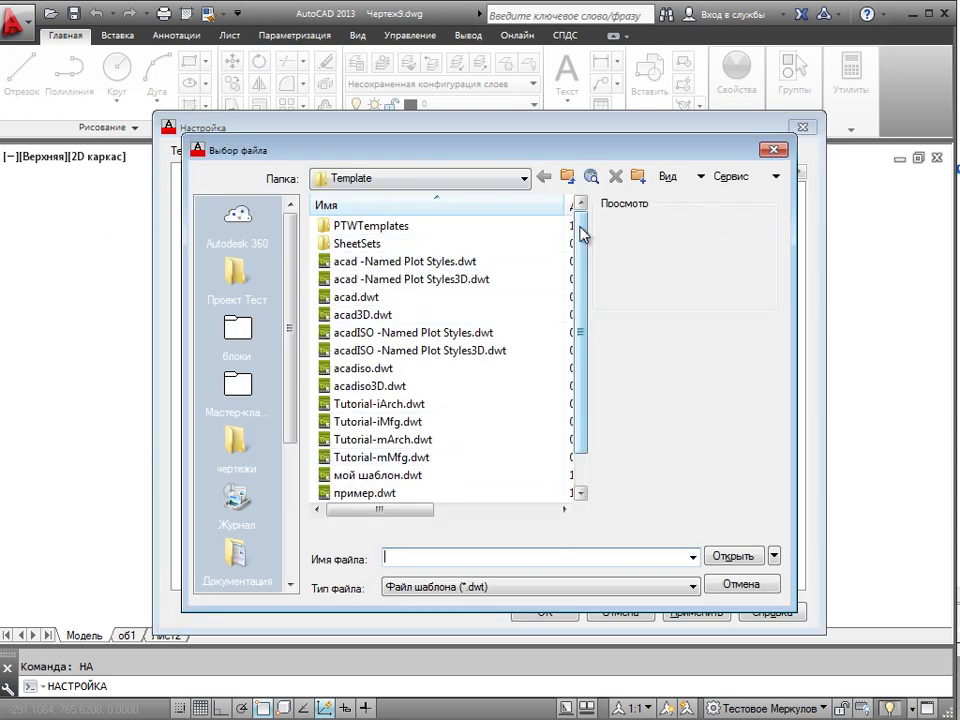
Step: Set пример.dwt as the default QNEW template file, then apply and close Options
{"action": "left_click_drag", "start_coordinate": [583, 232], "coordinate": [580, 315]}
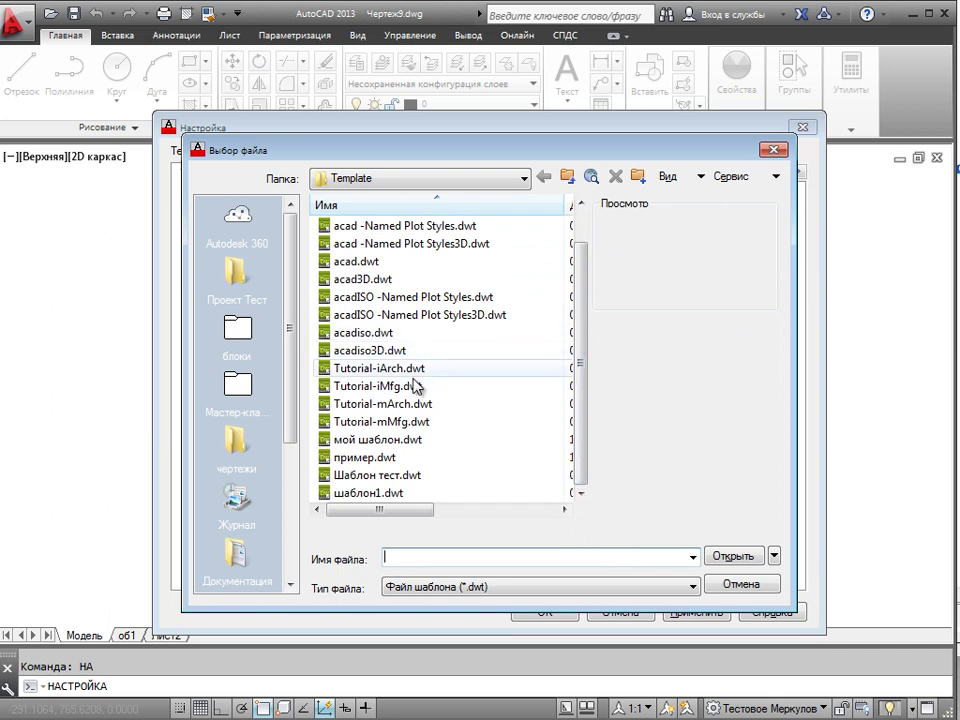
{"action": "left_click", "coordinate": [362, 458]}
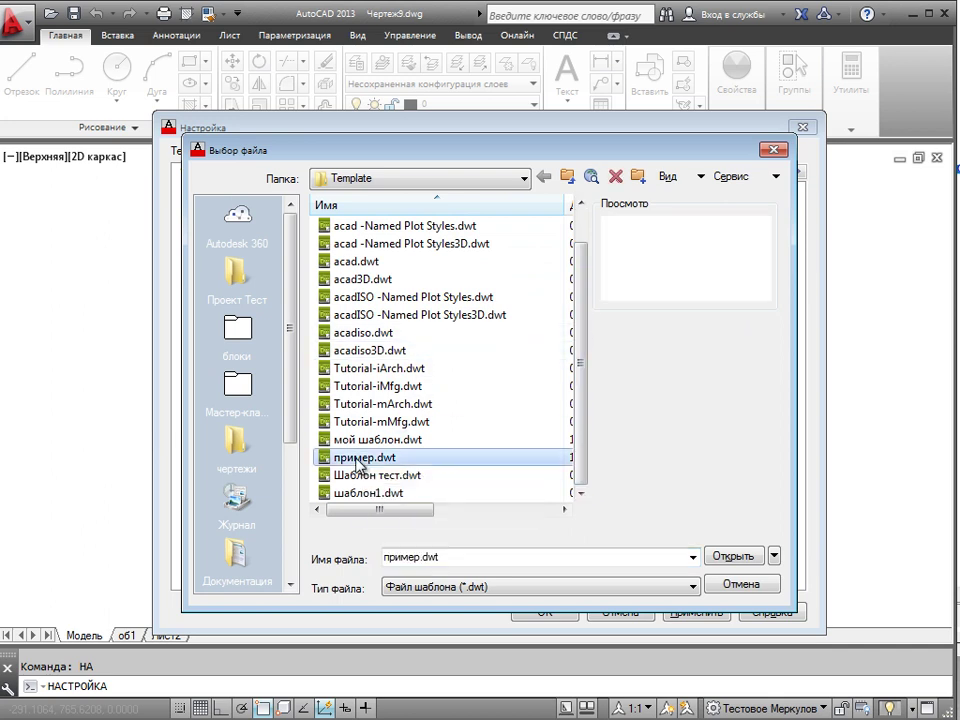
{"action": "left_click", "coordinate": [748, 561]}
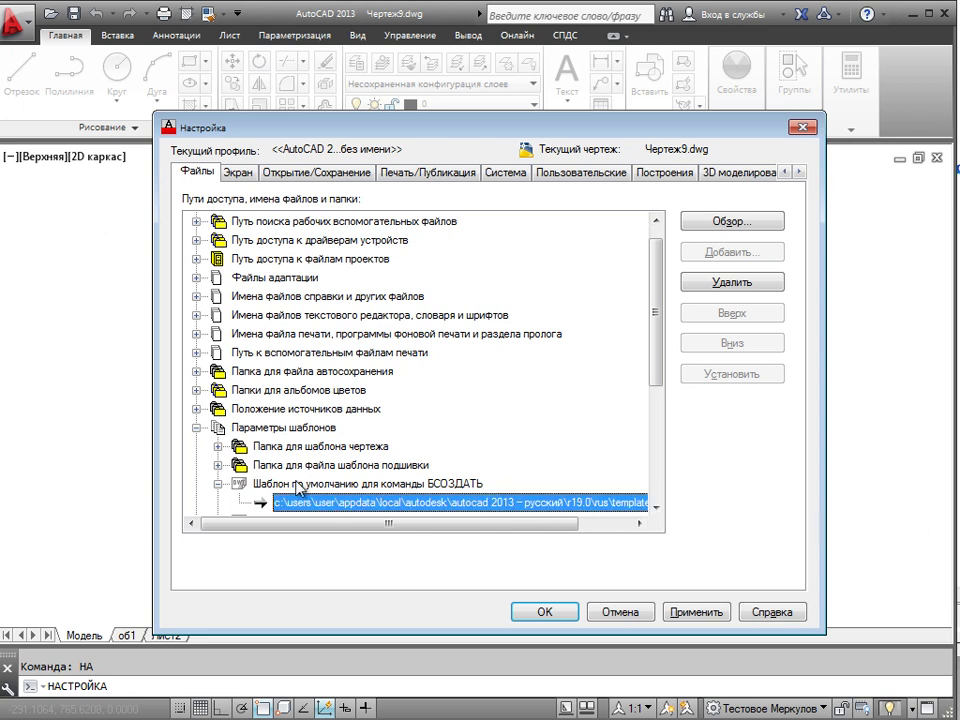
{"action": "left_click", "coordinate": [219, 485]}
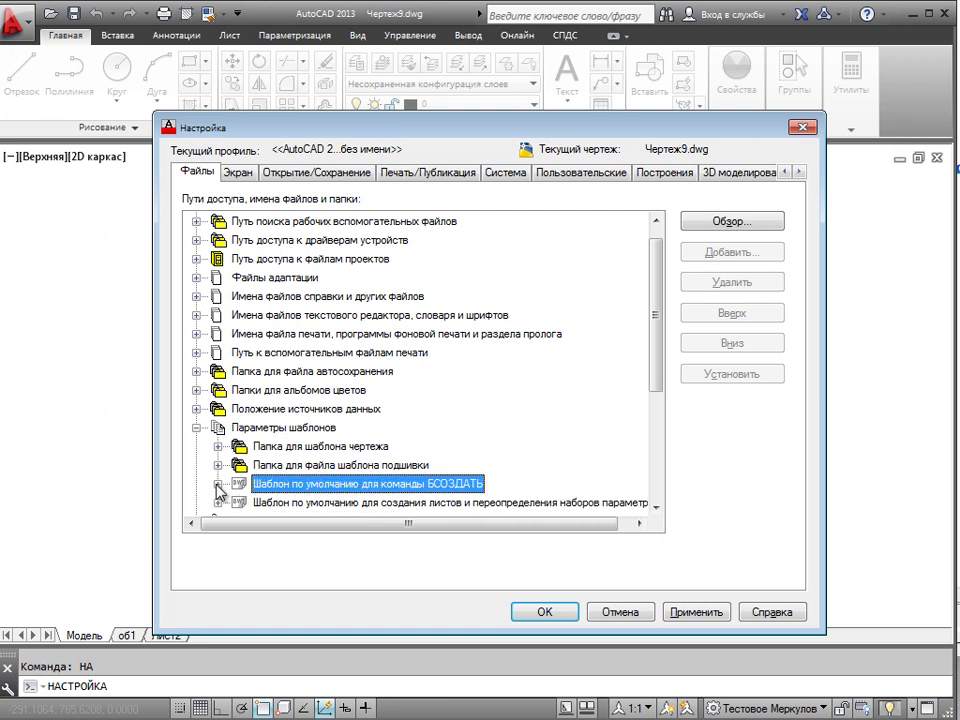
{"action": "left_click", "coordinate": [674, 614]}
{"action": "left_click", "coordinate": [545, 612]}
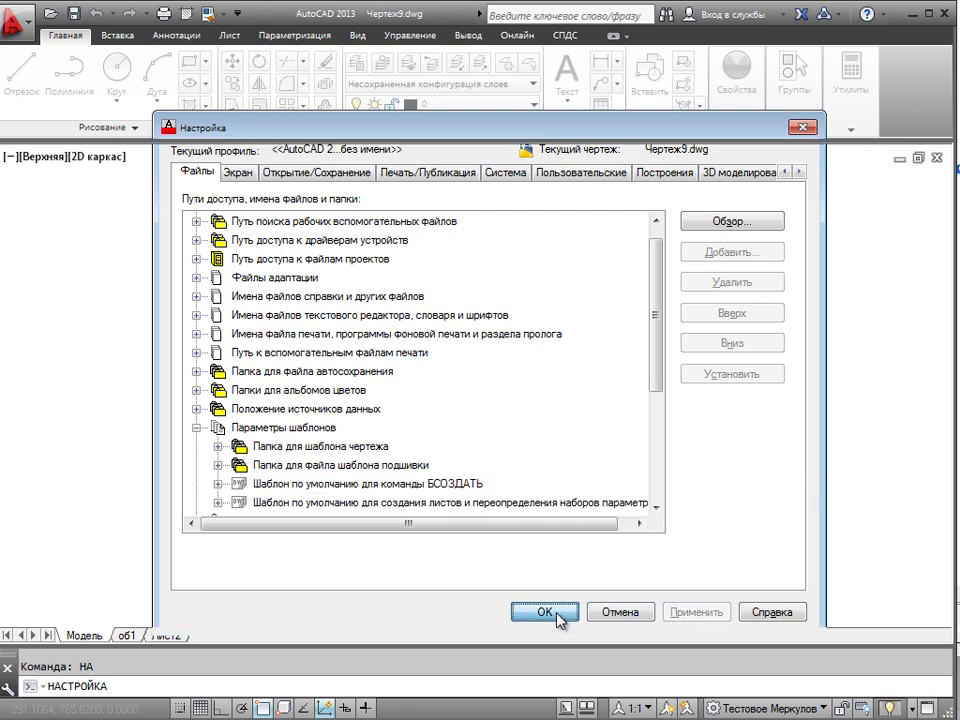
Step: Close the drawing and create a quick new drawing from the default template
{"action": "left_click", "coordinate": [937, 158]}
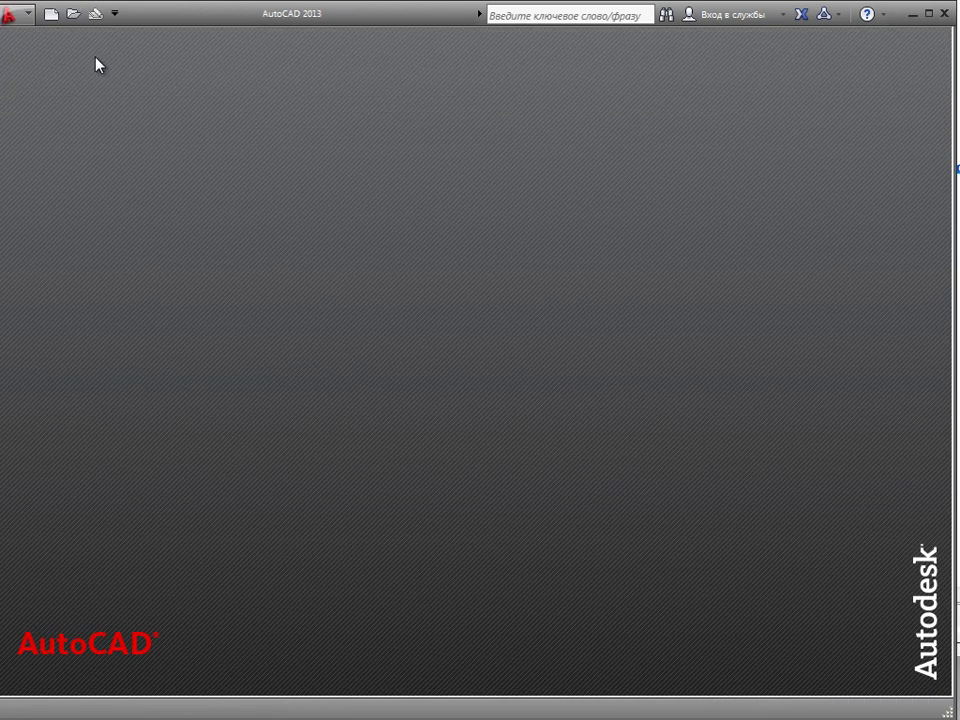
{"action": "left_click", "coordinate": [21, 15]}
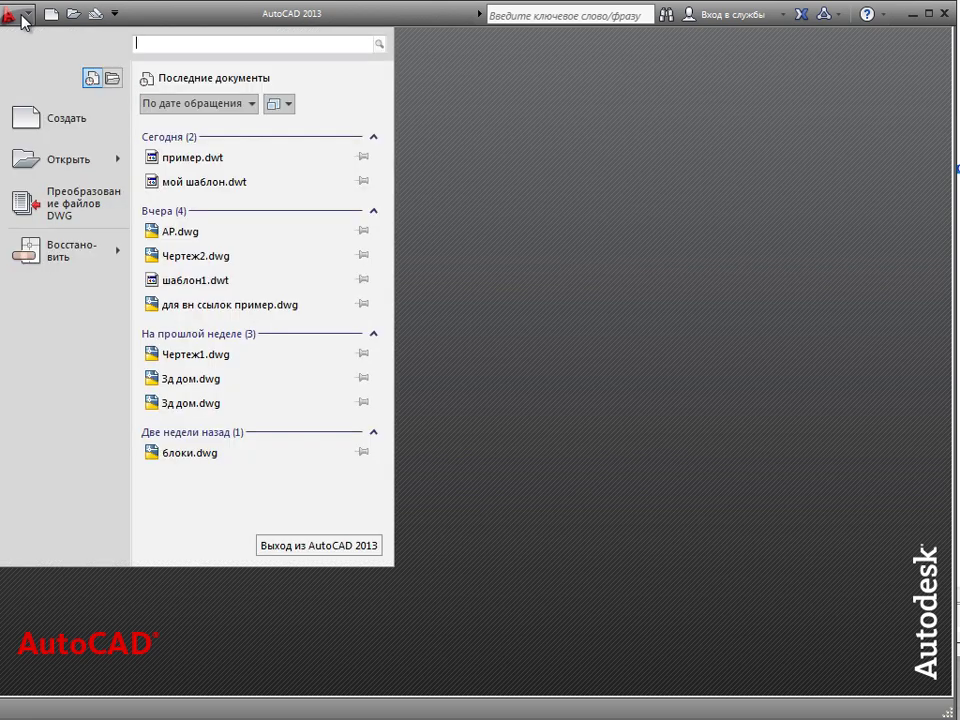
{"action": "left_click", "coordinate": [36, 128]}
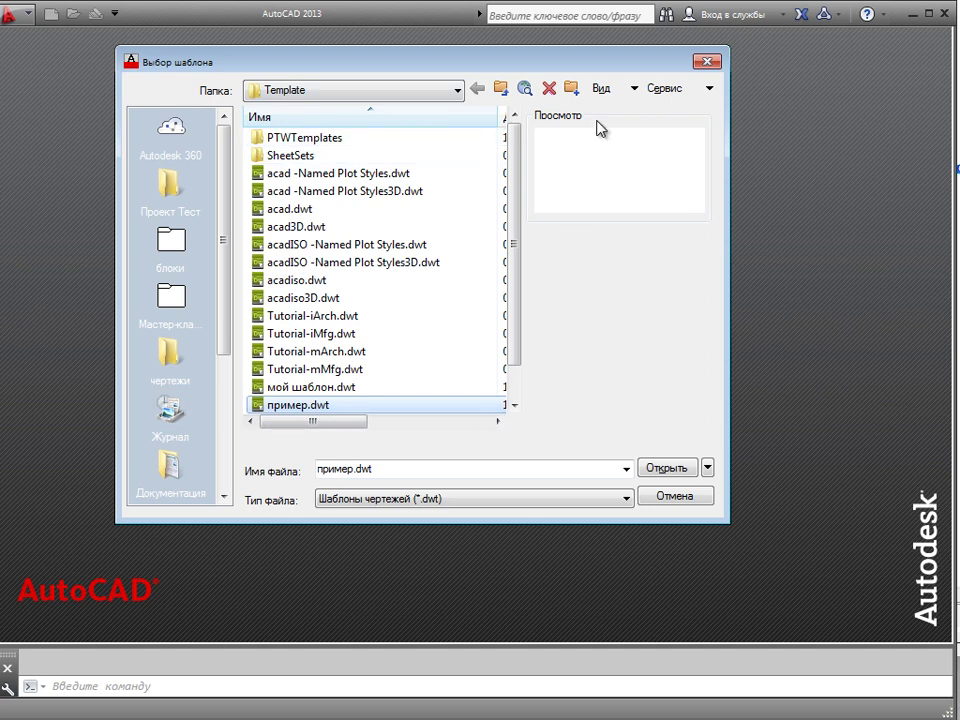
{"action": "left_click", "coordinate": [709, 62]}
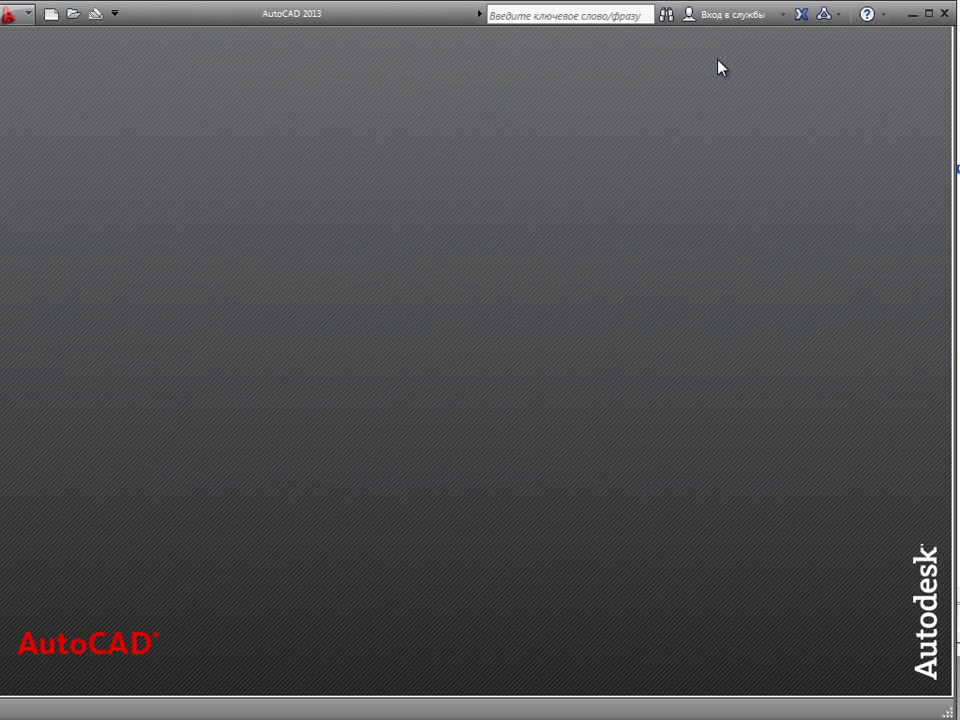
{"action": "left_click", "coordinate": [52, 14]}
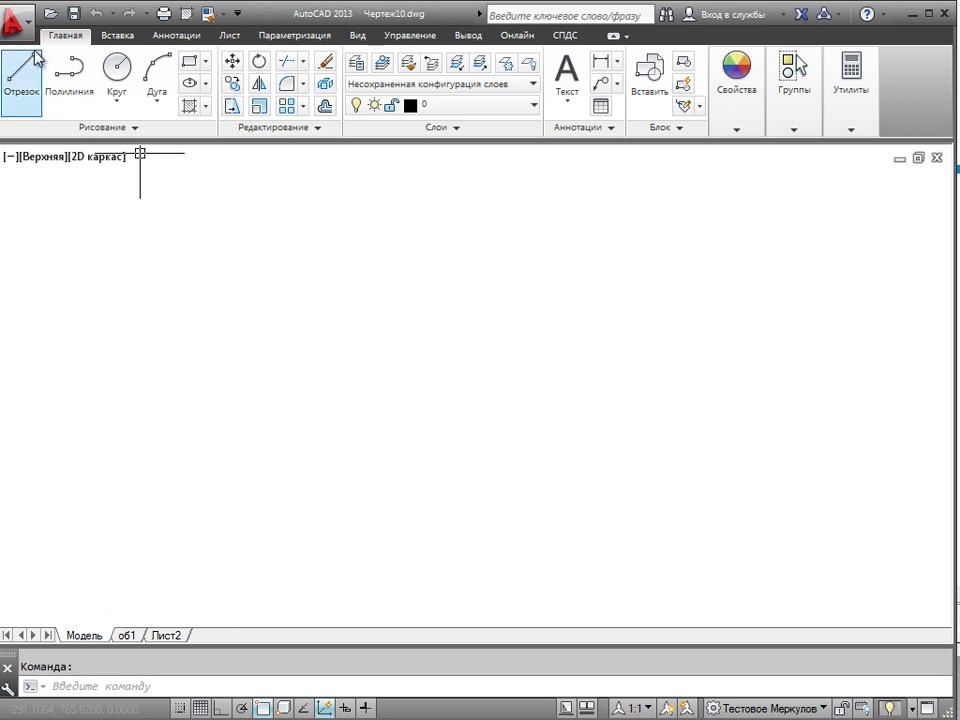
Step: Close that drawing and start Чертеж11.dwg from the мой шаблон.dwt template
{"action": "left_click", "coordinate": [937, 159]}
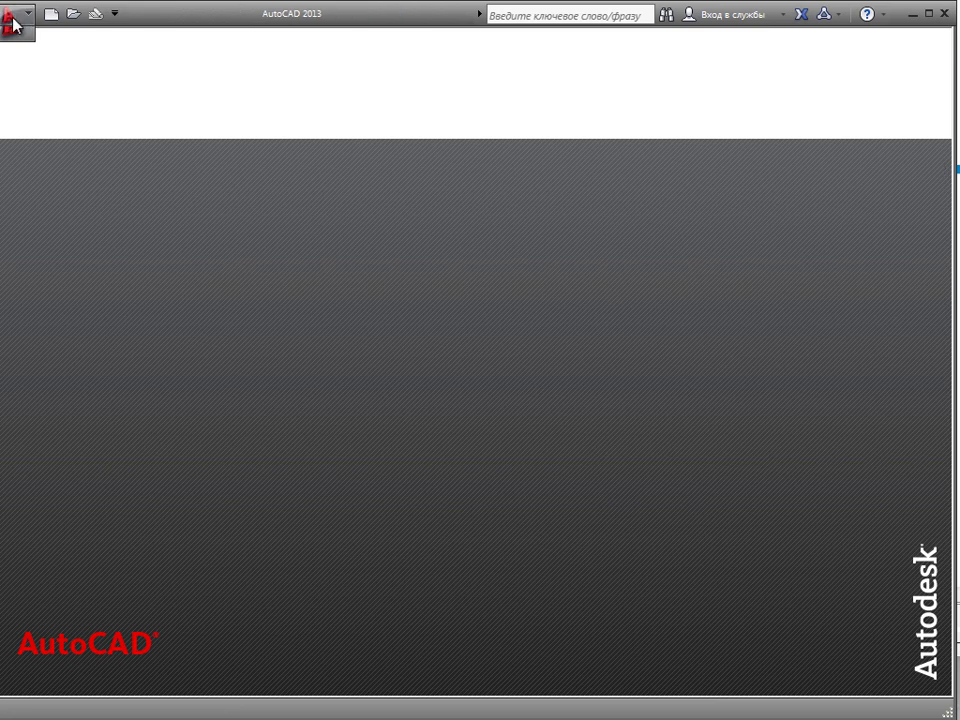
{"action": "left_click", "coordinate": [13, 20]}
{"action": "left_click", "coordinate": [60, 124]}
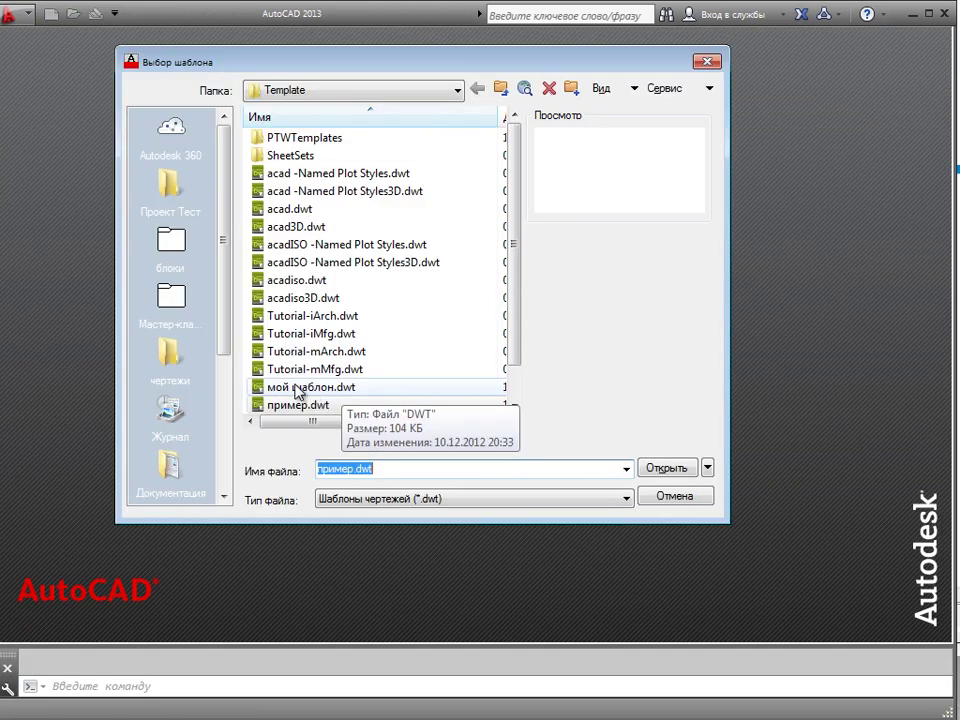
{"action": "left_click", "coordinate": [270, 387]}
{"action": "left_click", "coordinate": [665, 470]}
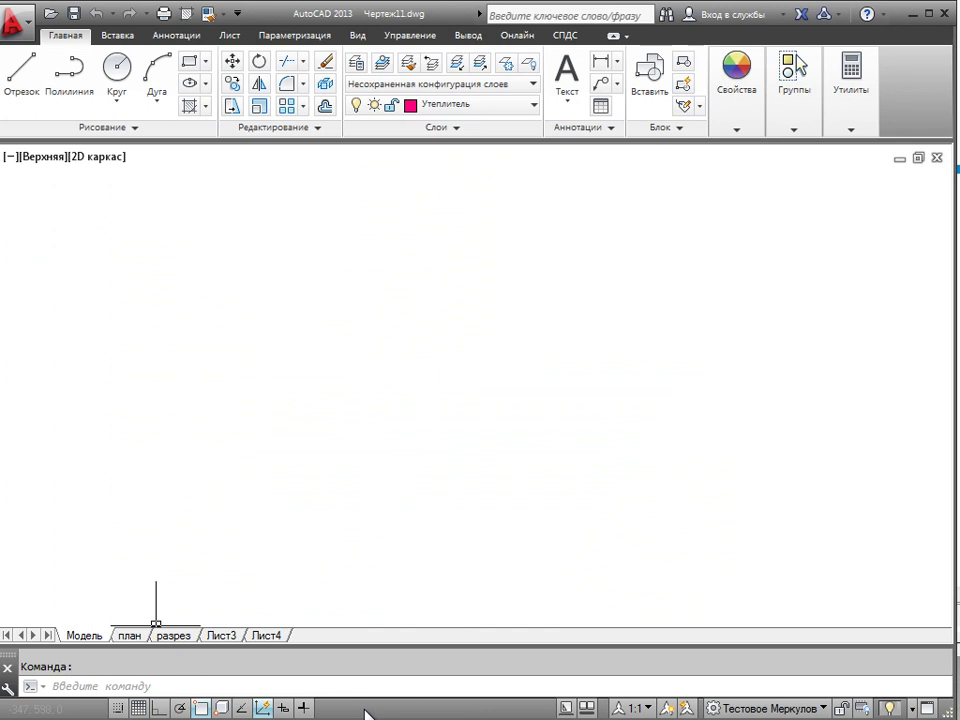
Step: Check the workspace list and the drawing's layers, leaving Утеплитель current
{"action": "left_click", "coordinate": [757, 708]}
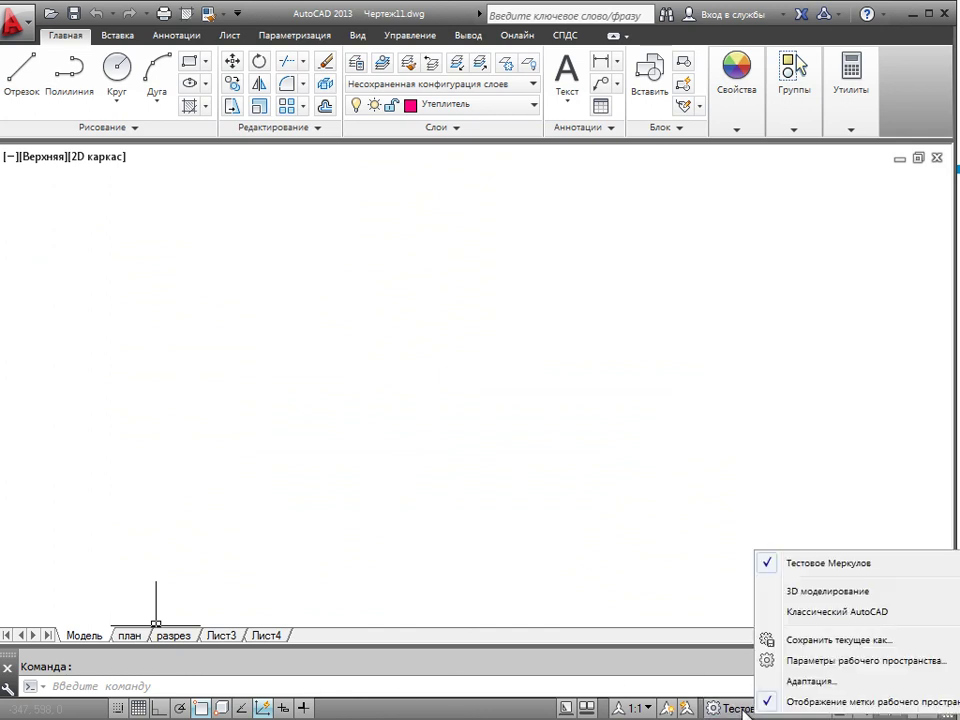
{"action": "left_click", "coordinate": [595, 521]}
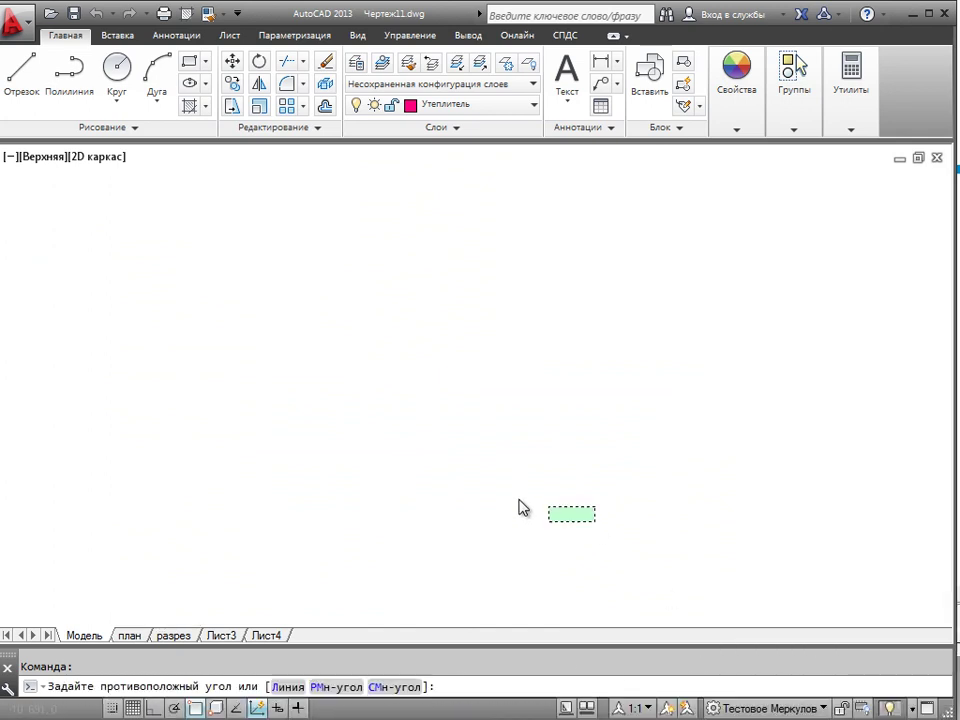
{"action": "left_click", "coordinate": [380, 493]}
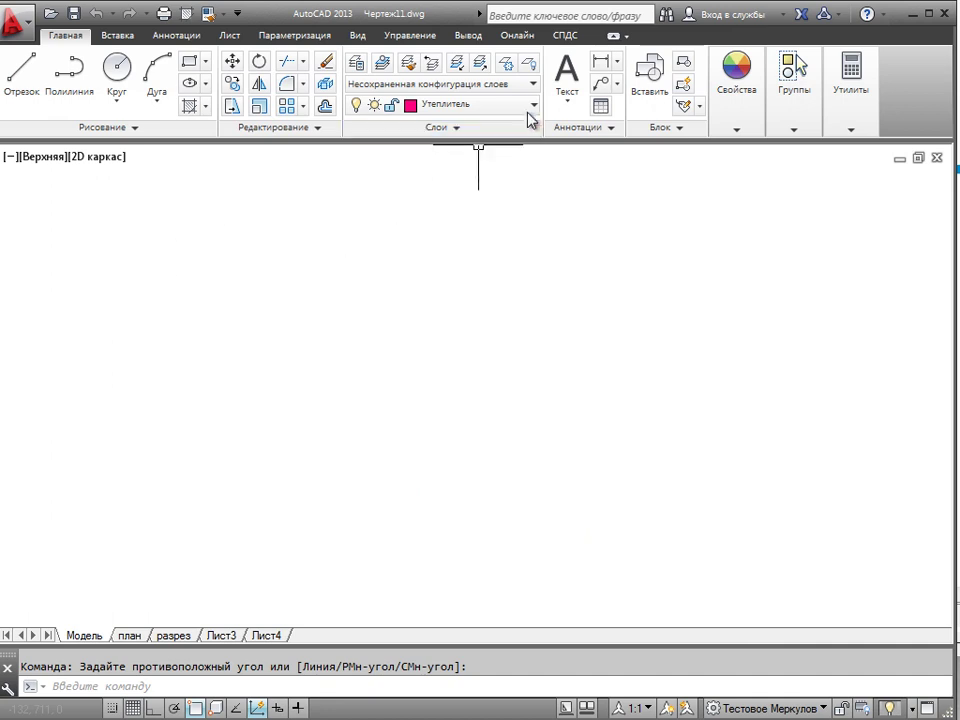
{"action": "left_click", "coordinate": [533, 105]}
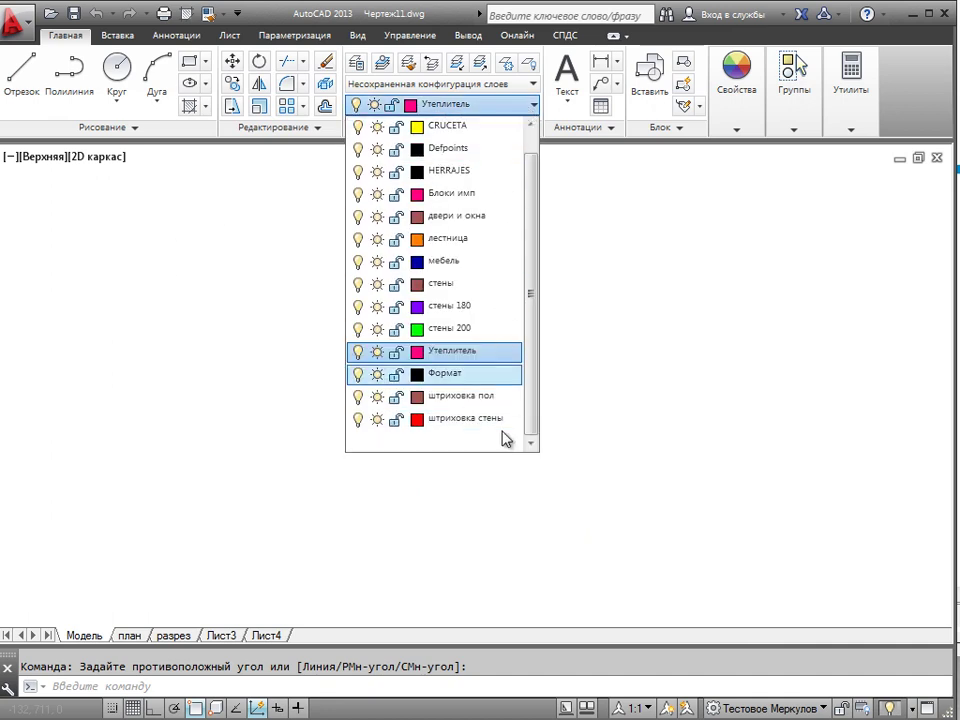
{"action": "left_click", "coordinate": [253, 208]}
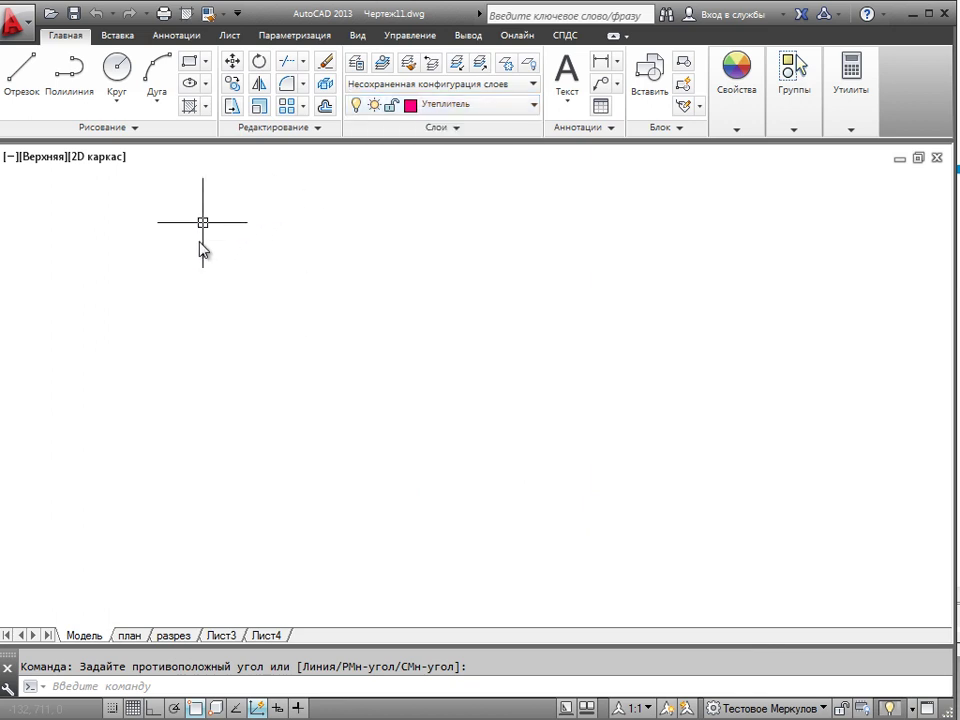
Step: Review the text styles and dimension styles on the Аннотации tab, keeping ISO-25
{"action": "left_click", "coordinate": [174, 36]}
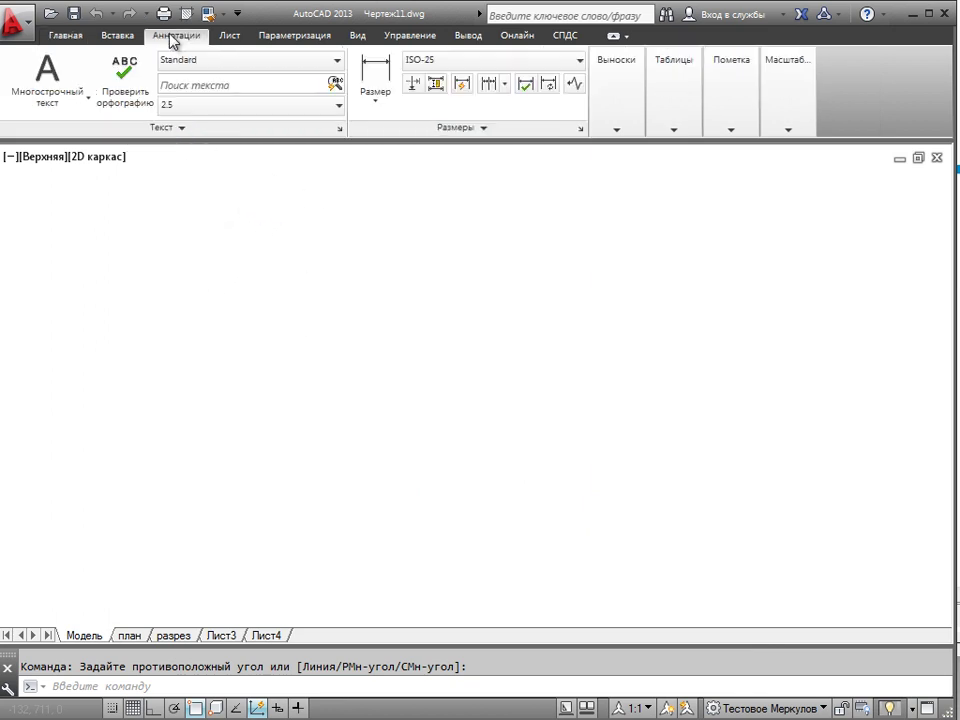
{"action": "left_click", "coordinate": [311, 63]}
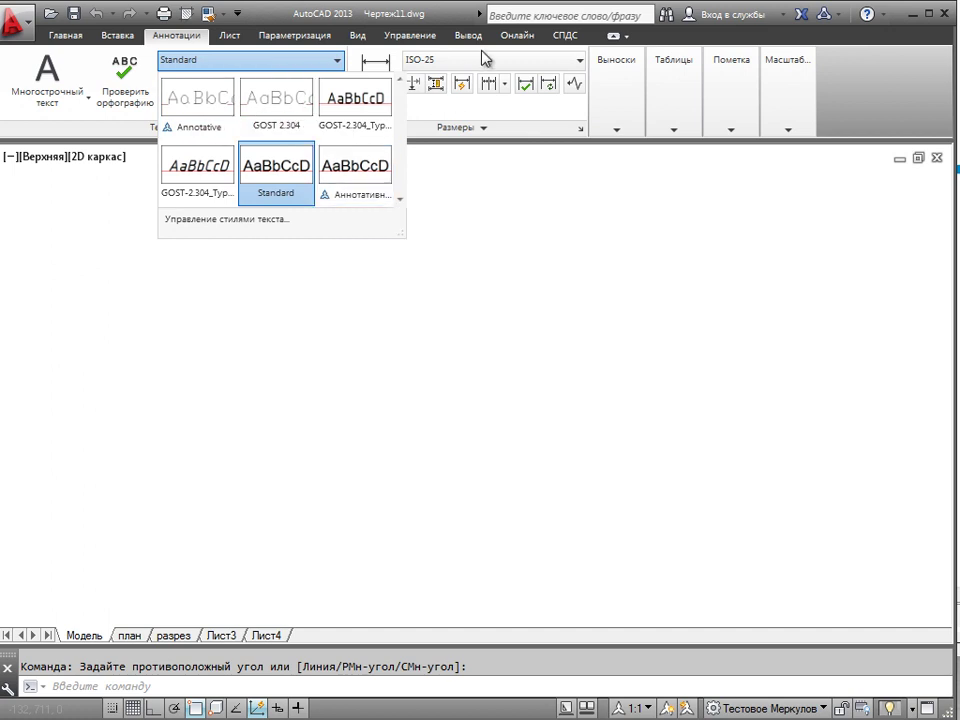
{"action": "left_click", "coordinate": [540, 62]}
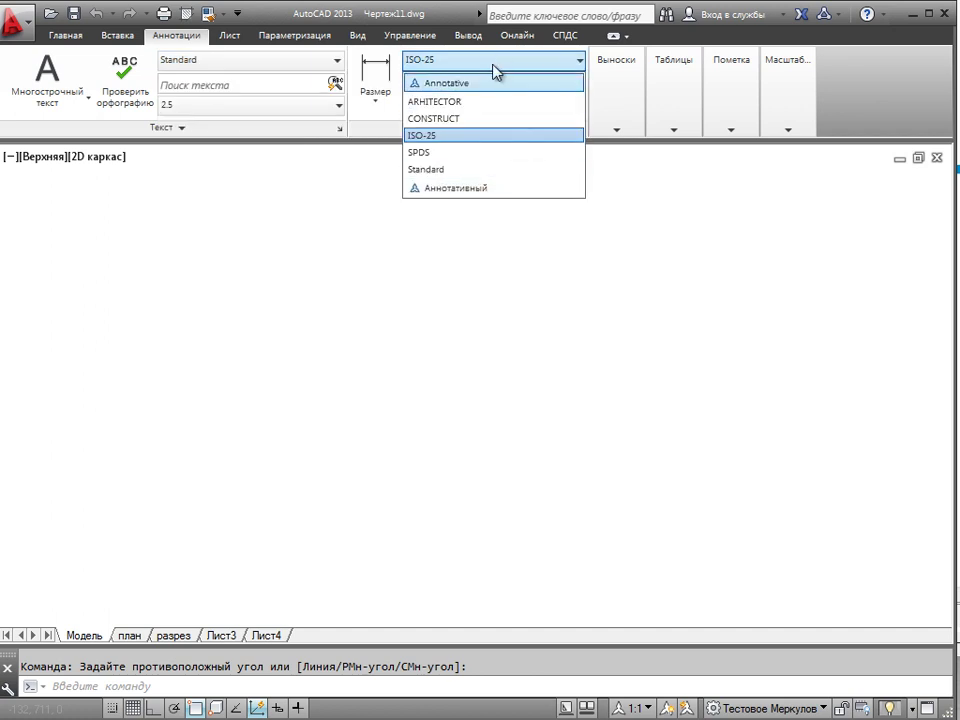
{"action": "left_click", "coordinate": [492, 64]}
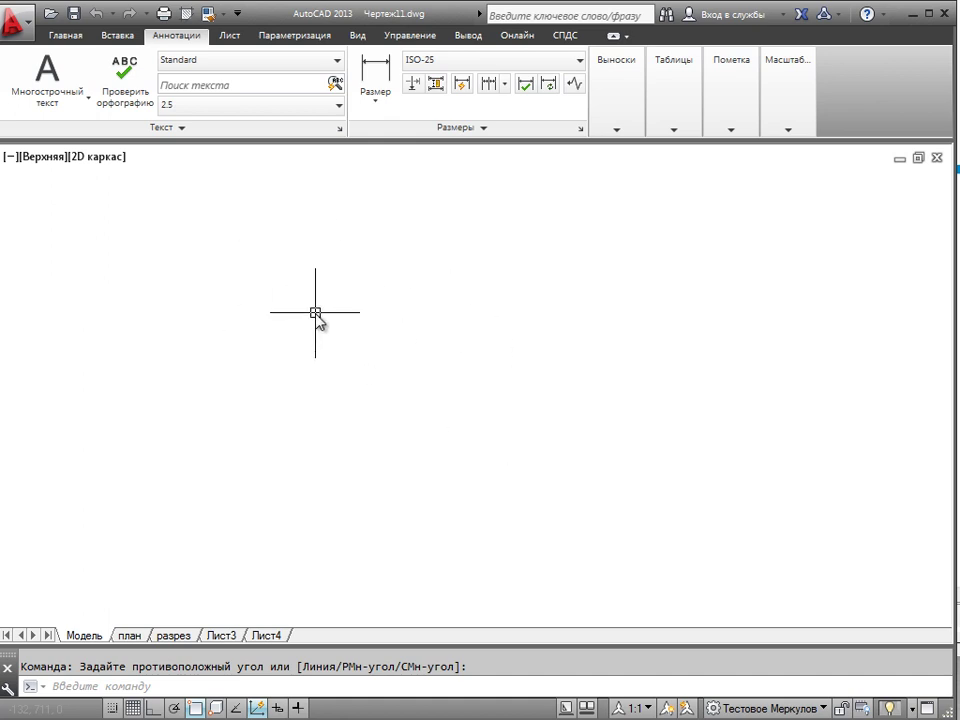
{"action": "left_click", "coordinate": [130, 635]}
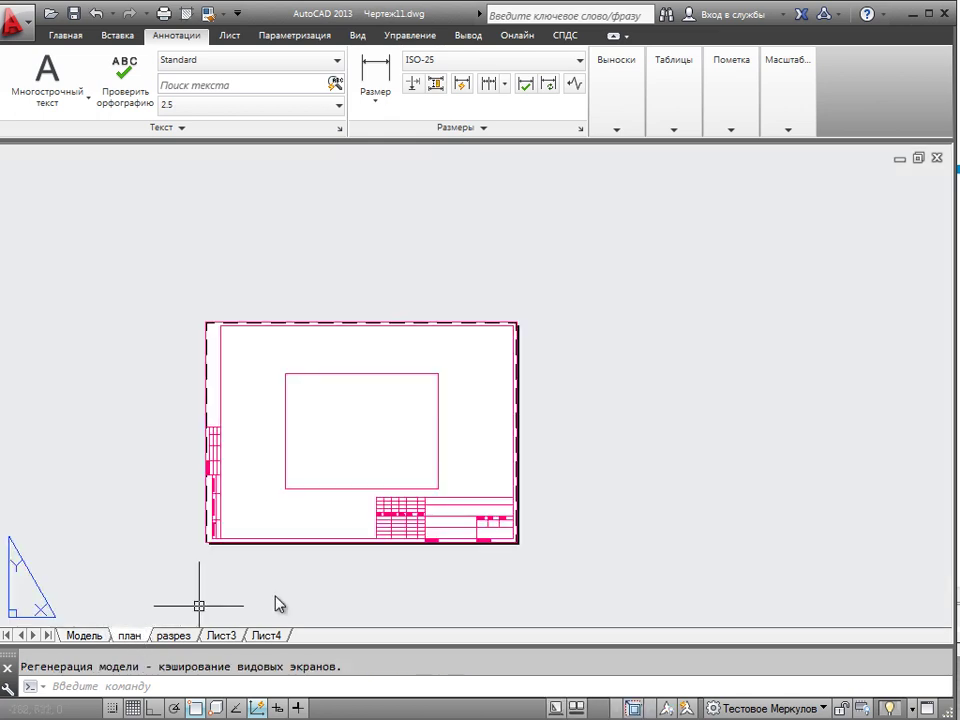
{"action": "scroll", "coordinate": [427, 548], "scroll_direction": "up", "scroll_amount": 5}
{"action": "scroll", "coordinate": [495, 471], "scroll_direction": "down", "scroll_amount": 3}
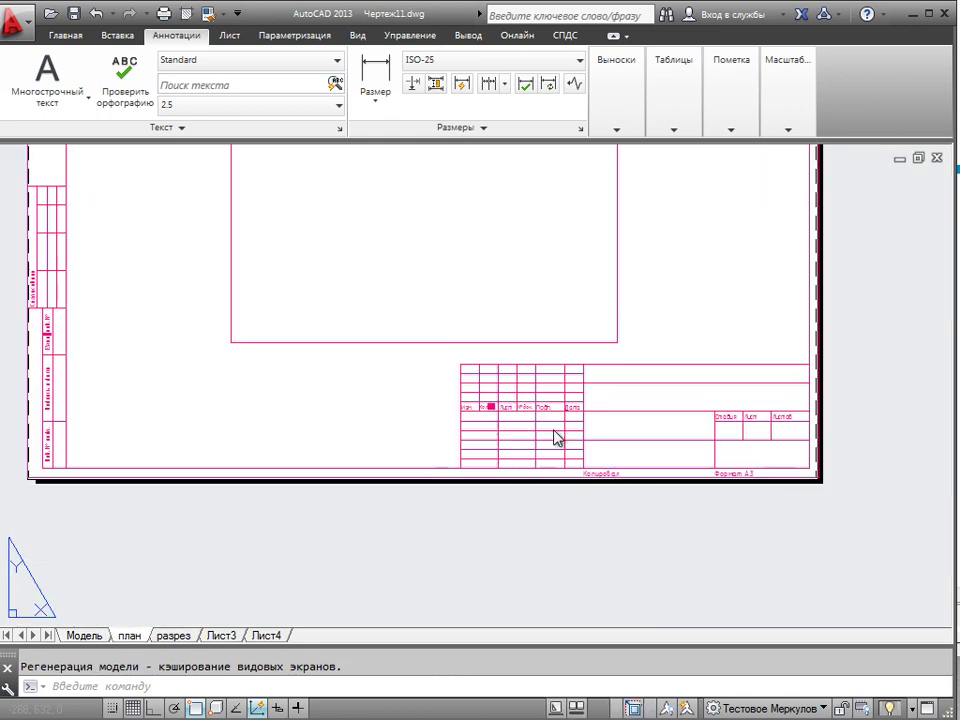
{"action": "scroll", "coordinate": [332, 368], "scroll_direction": "down", "scroll_amount": 1}
{"action": "scroll", "coordinate": [187, 352], "scroll_direction": "up", "scroll_amount": 1}
{"action": "mouse_move", "coordinate": [130, 300]}
{"action": "middle_mouse_down"}
{"action": "mouse_move", "coordinate": [135, 489]}
{"action": "mouse_move", "coordinate": [130, 385]}
{"action": "middle_mouse_up"}
{"action": "scroll", "coordinate": [71, 214], "scroll_direction": "up", "scroll_amount": 1}
{"action": "scroll", "coordinate": [71, 214], "scroll_direction": "down", "scroll_amount": 3}
{"action": "scroll", "coordinate": [77, 229], "scroll_direction": "down", "scroll_amount": 1}
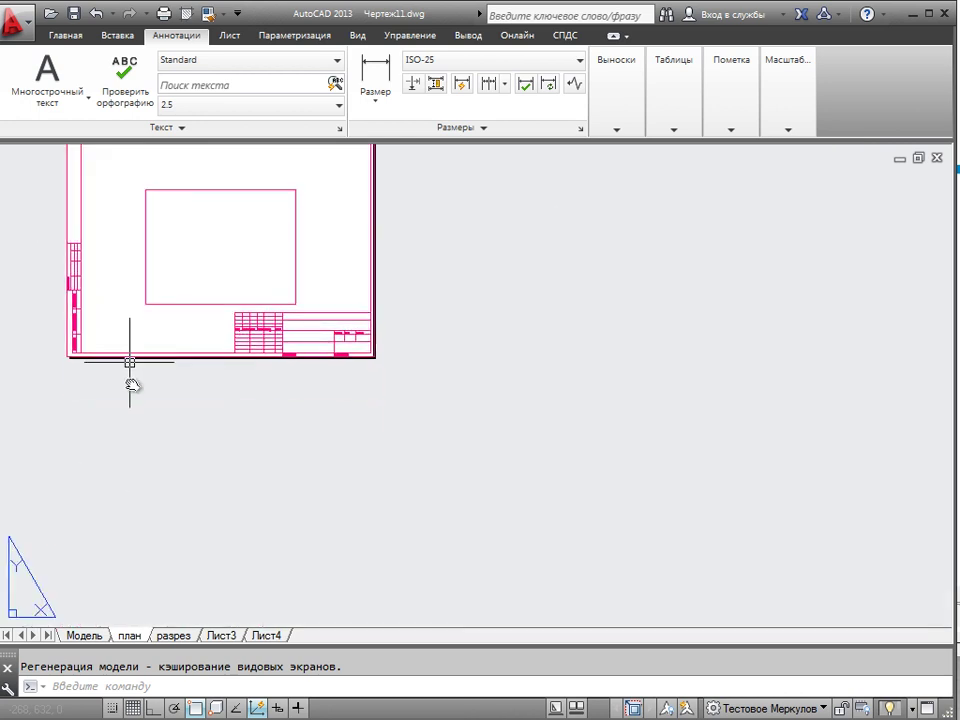
{"action": "right_click", "coordinate": [129, 635]}
{"action": "left_click", "coordinate": [197, 496]}
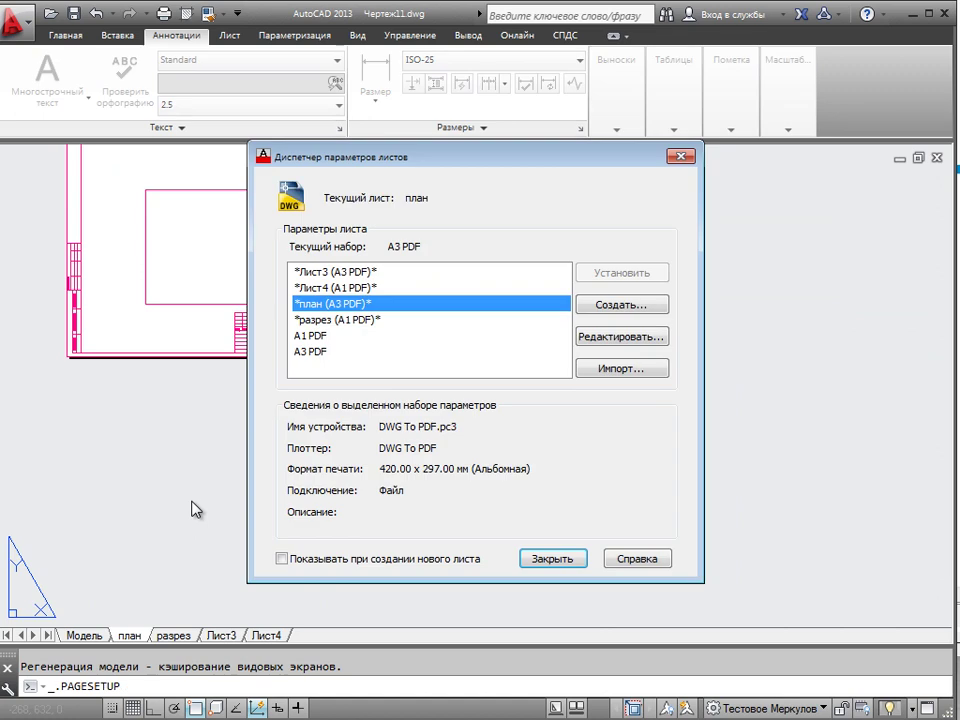
{"action": "left_click", "coordinate": [310, 336]}
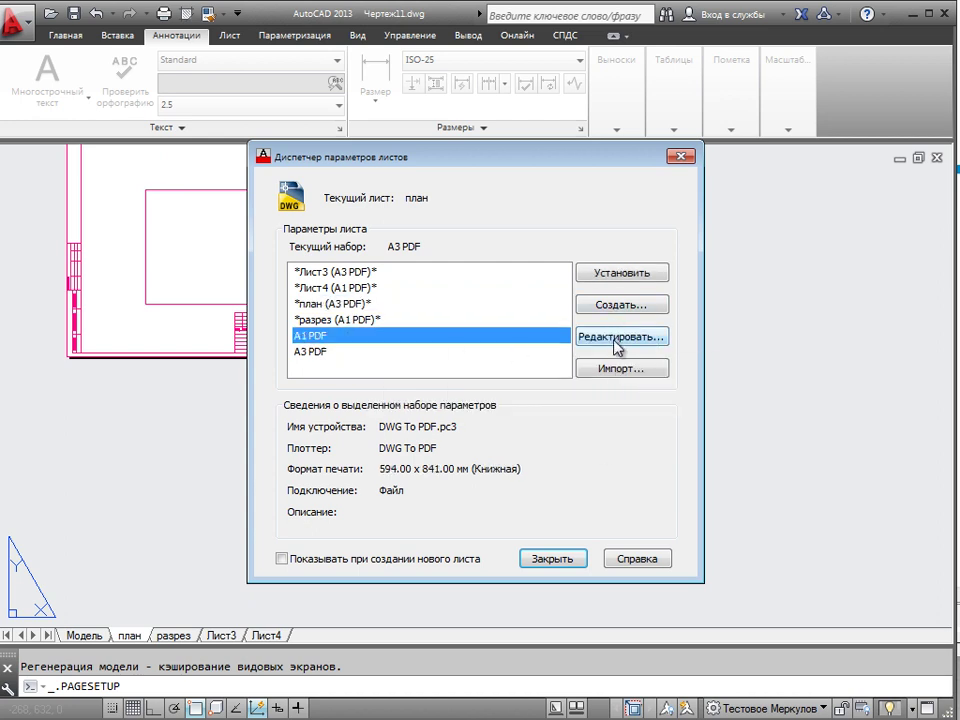
{"action": "left_click", "coordinate": [617, 337]}
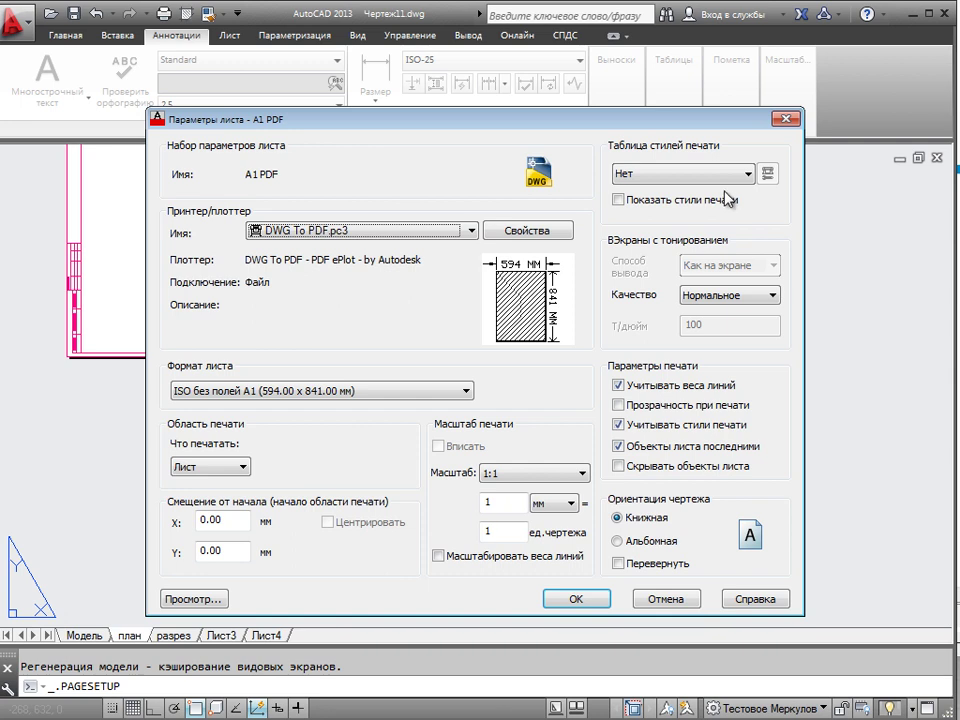
{"action": "left_click", "coordinate": [786, 119]}
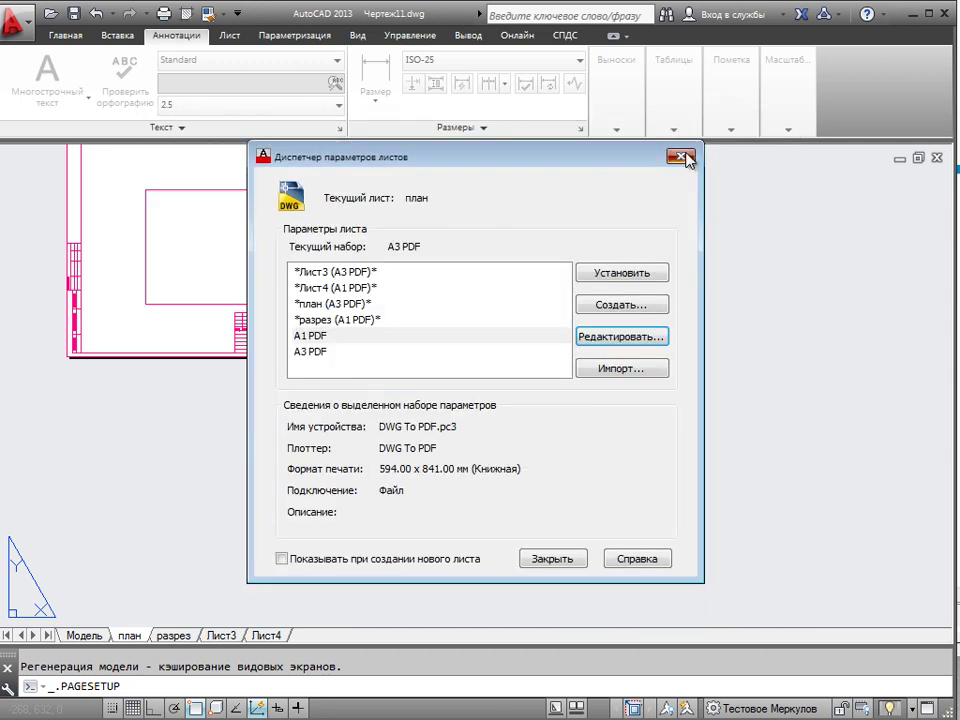
{"action": "left_click", "coordinate": [681, 157]}
{"action": "middle_click_drag", "start_coordinate": [489, 317], "coordinate": [527, 420]}
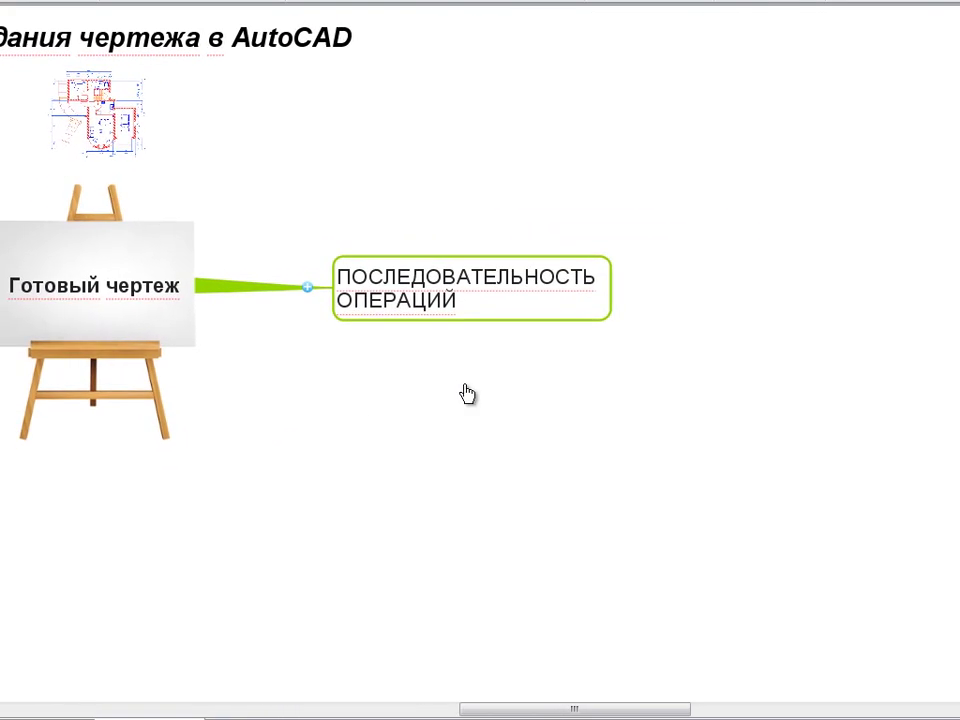
Step: Expand ПОСЛЕДОВАТЕЛЬНОСТЬ ОПЕРАЦИЙ to reveal Черчение, Вставка, Оформление and Печать/публикация
{"action": "left_click", "coordinate": [308, 288]}
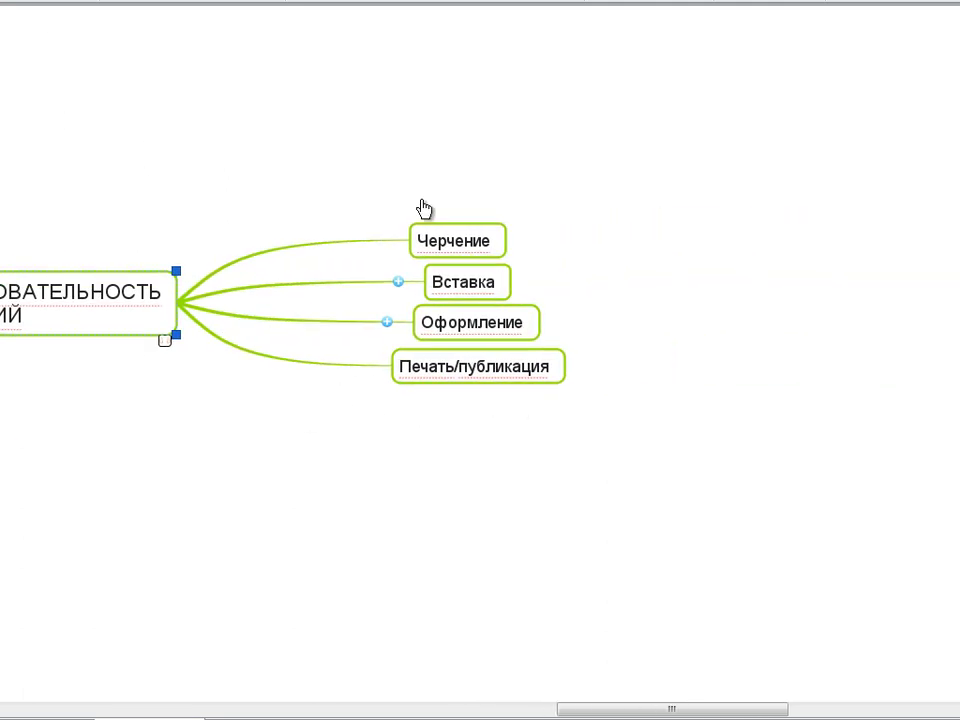
{"action": "mouse_move", "coordinate": [456, 240]}
{"action": "left_click", "coordinate": [399, 281]}
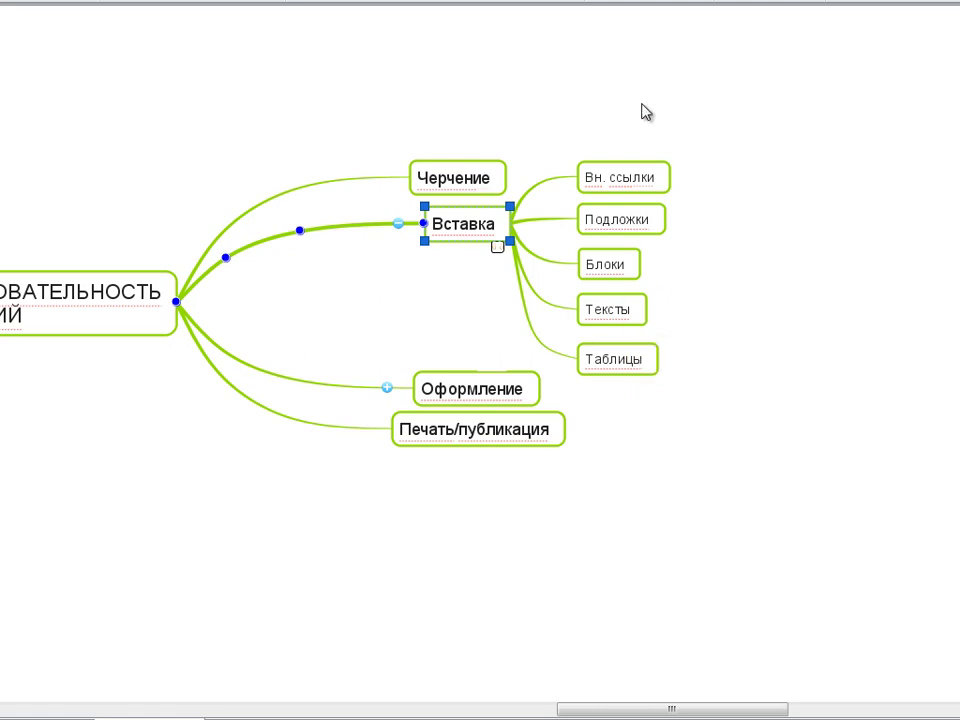
{"action": "left_click", "coordinate": [398, 223]}
{"action": "left_click", "coordinate": [387, 323]}
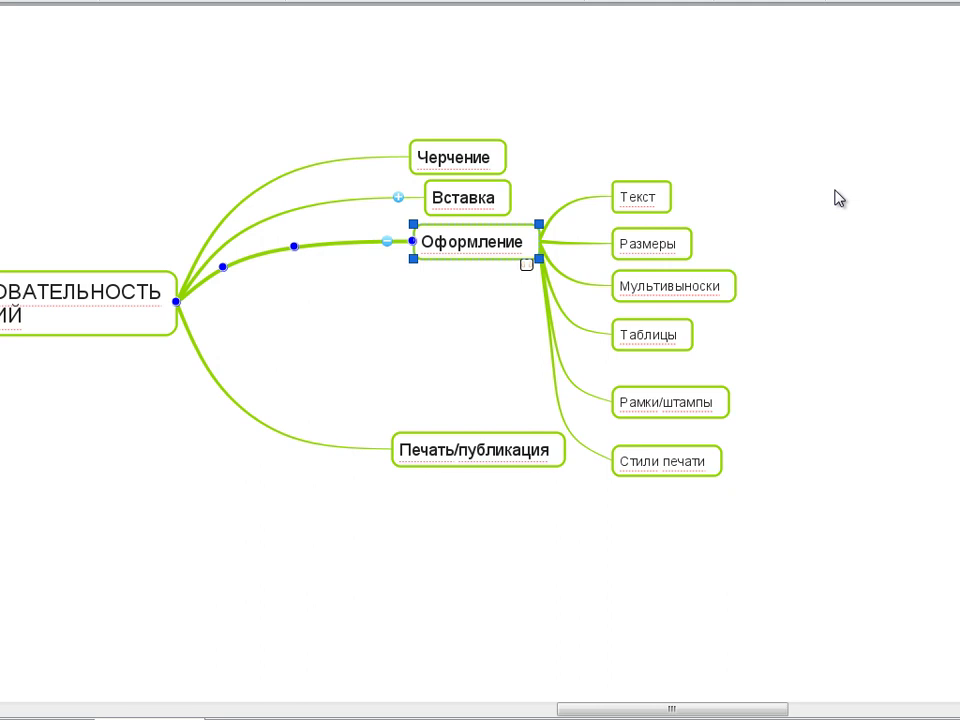
{"action": "left_click", "coordinate": [387, 241]}
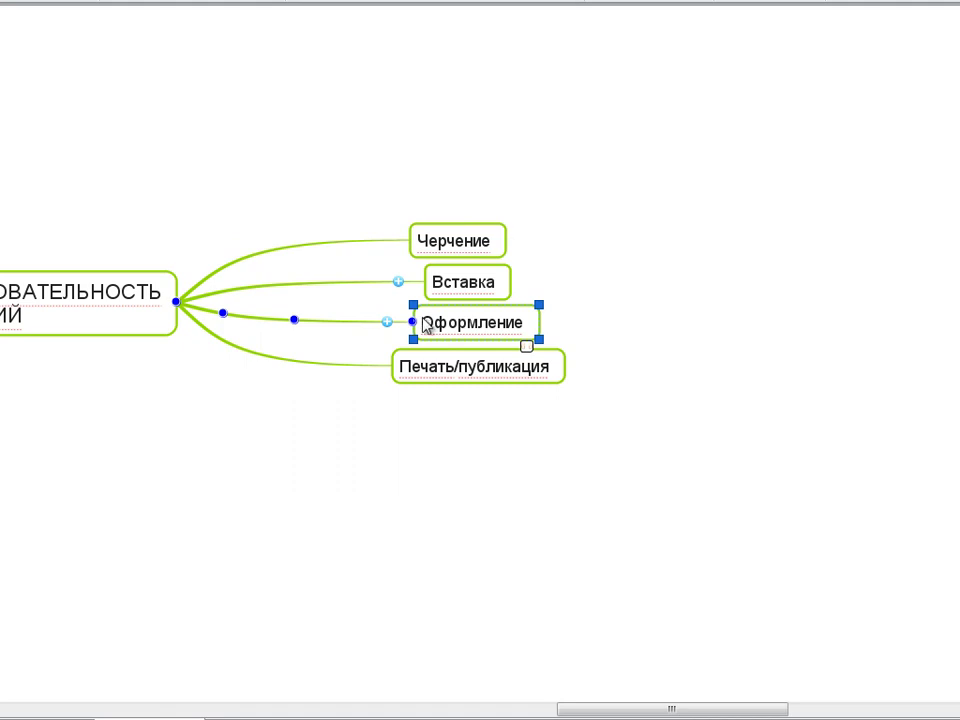
{"action": "left_click", "coordinate": [278, 446]}
{"action": "left_click_drag", "start_coordinate": [167, 424], "coordinate": [357, 453]}
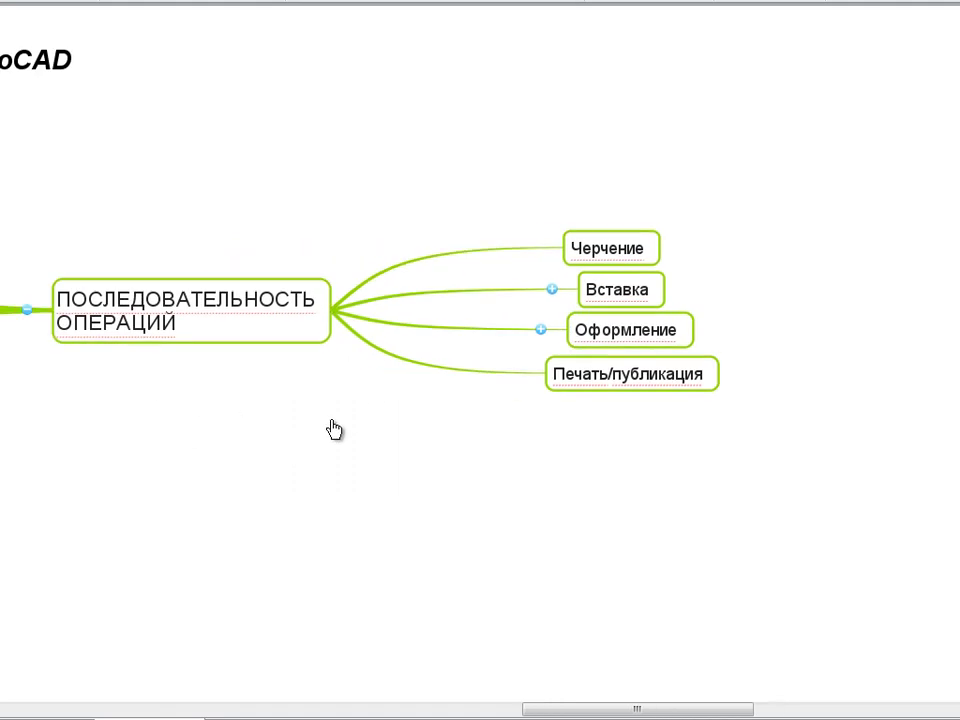